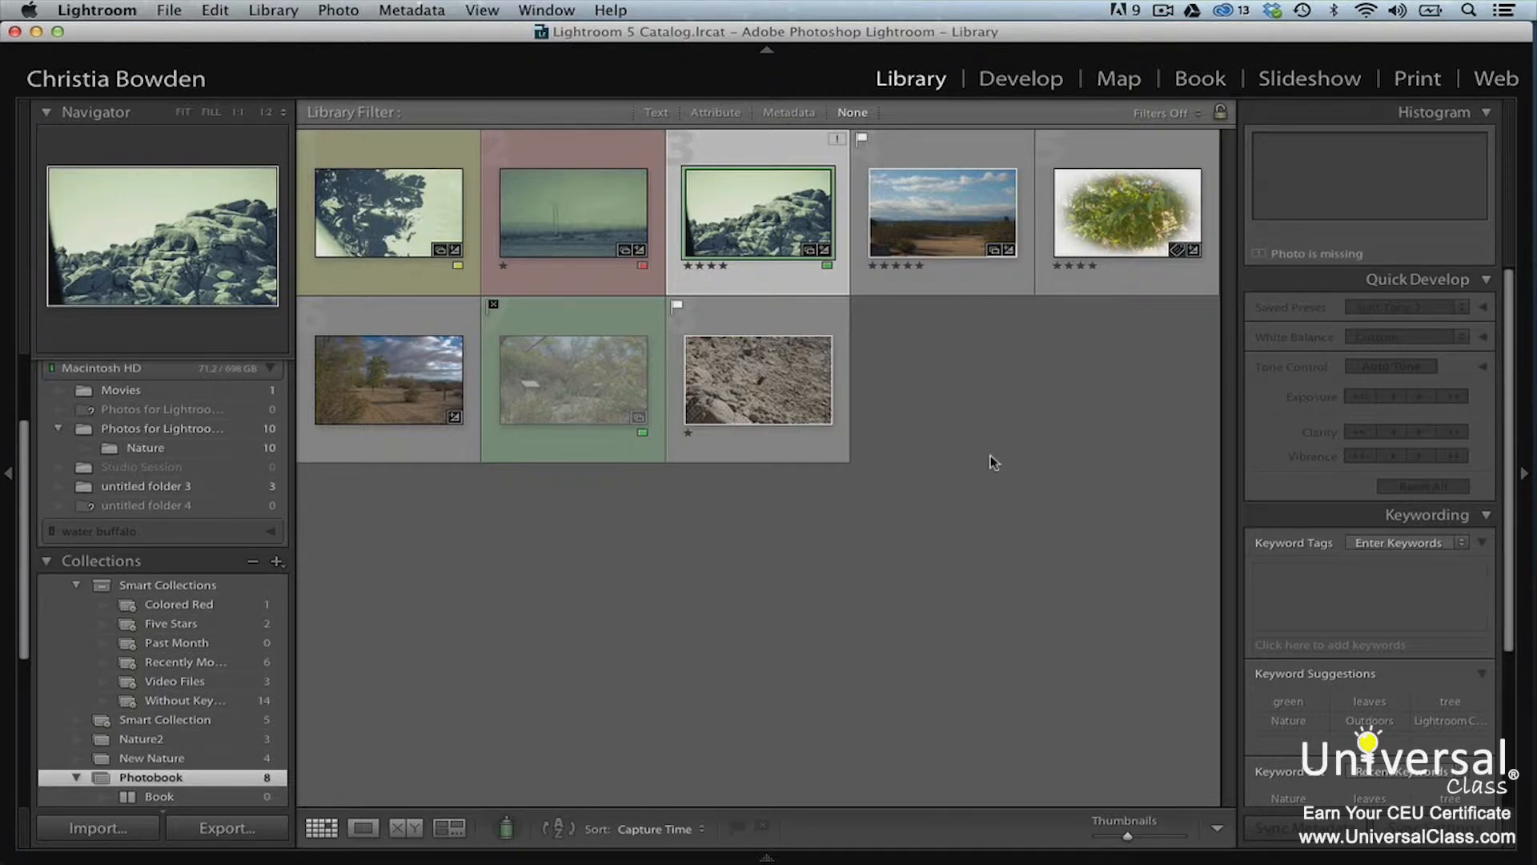
Open the Photobook collection in the Book module and clear the automatically filled book
{"action": "left_click", "coordinate": [1201, 80]}
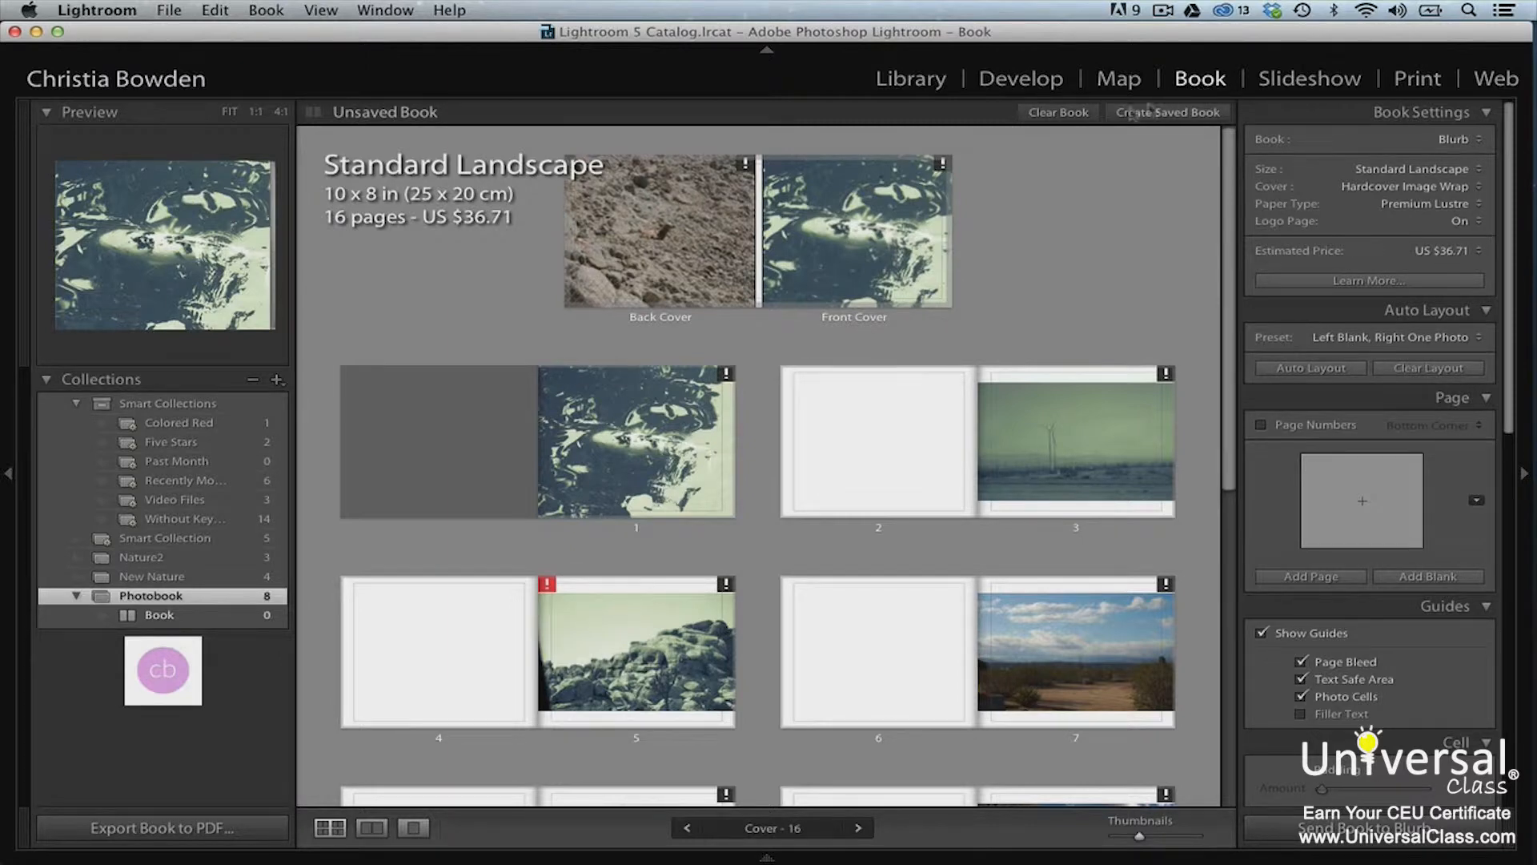
{"action": "left_click", "coordinate": [1080, 116]}
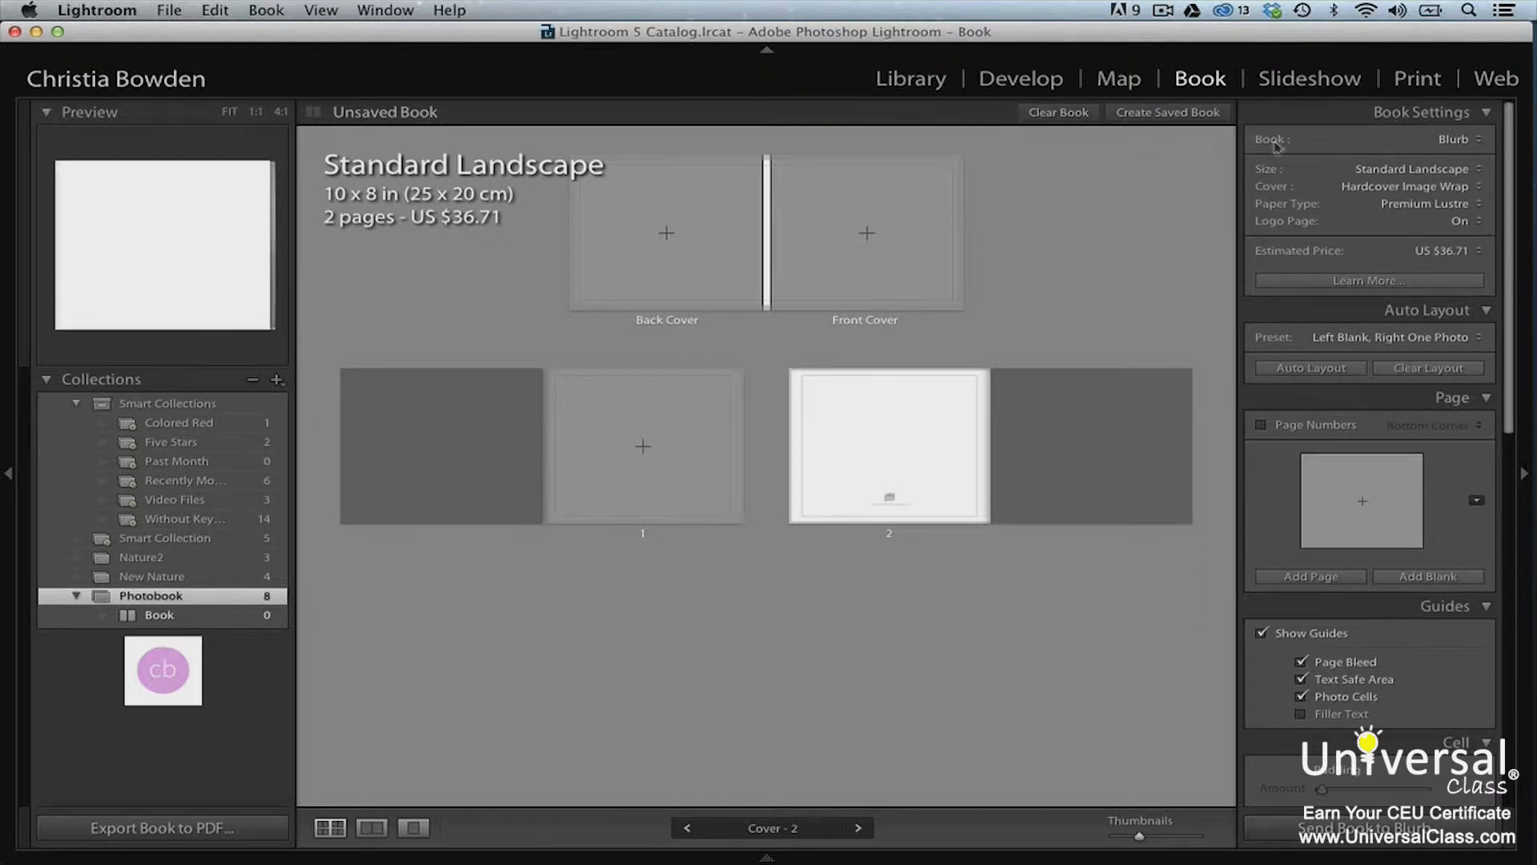
Keep Blurb as the book type and change the book size to Small Square, accepting the relayout
{"action": "left_click", "coordinate": [1480, 141]}
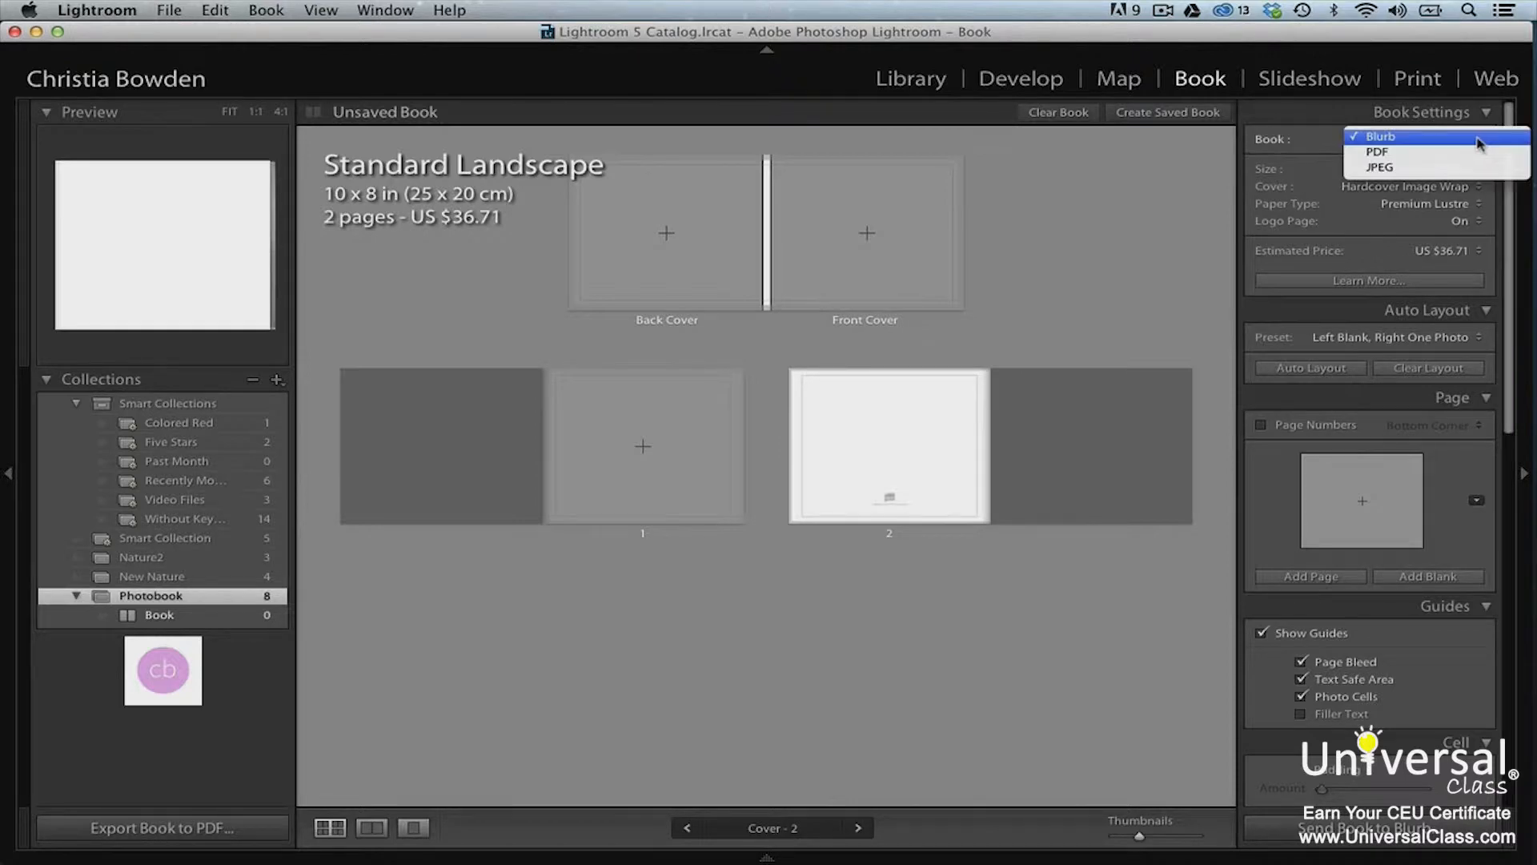
{"action": "left_click", "coordinate": [1479, 143]}
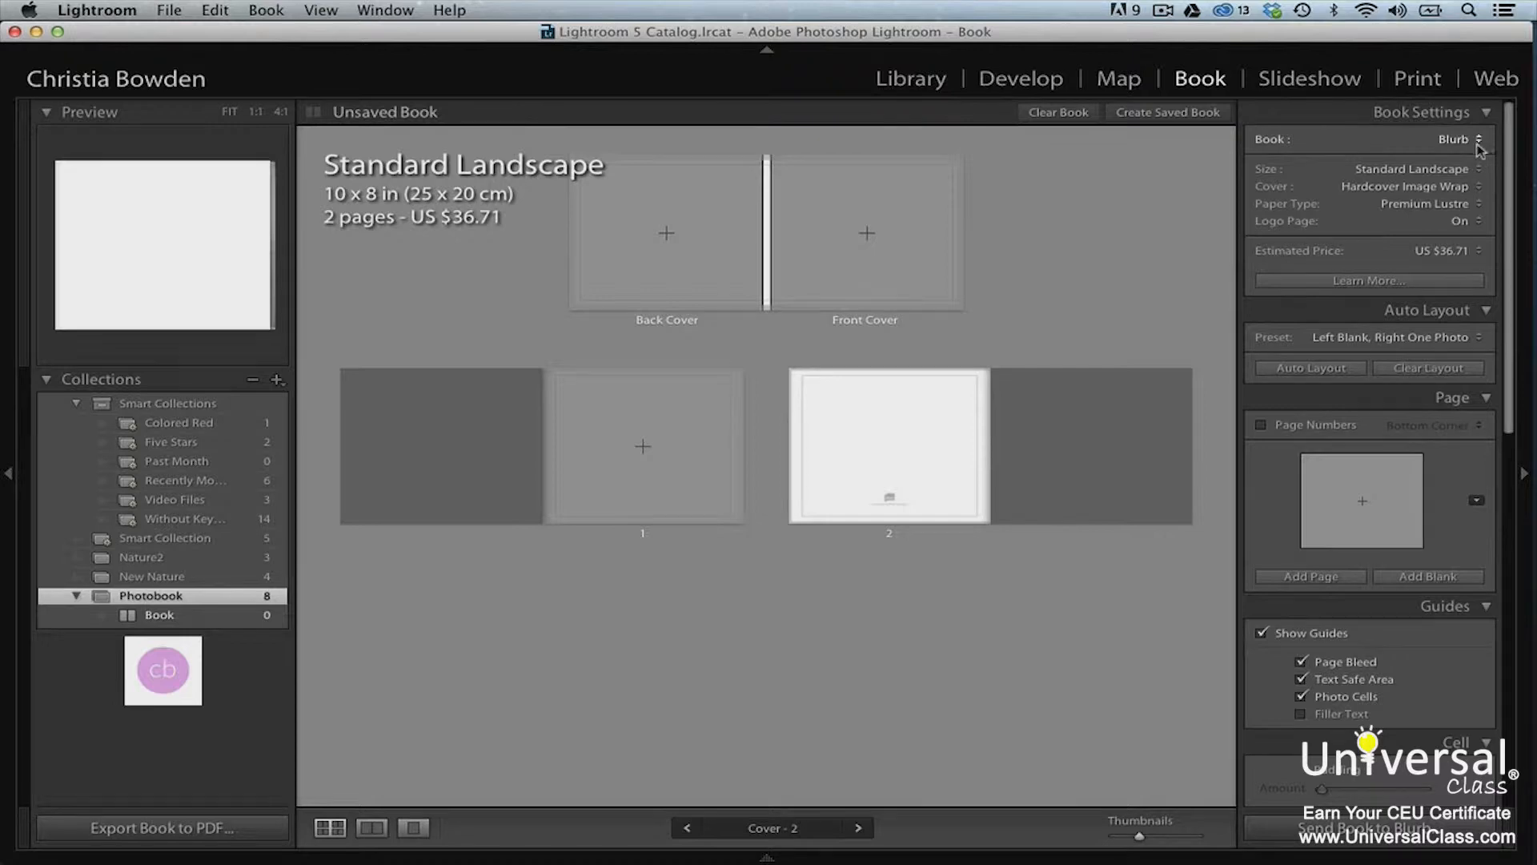
{"action": "left_click", "coordinate": [1480, 168]}
{"action": "left_click", "coordinate": [1481, 138]}
{"action": "left_click", "coordinate": [1016, 318]}
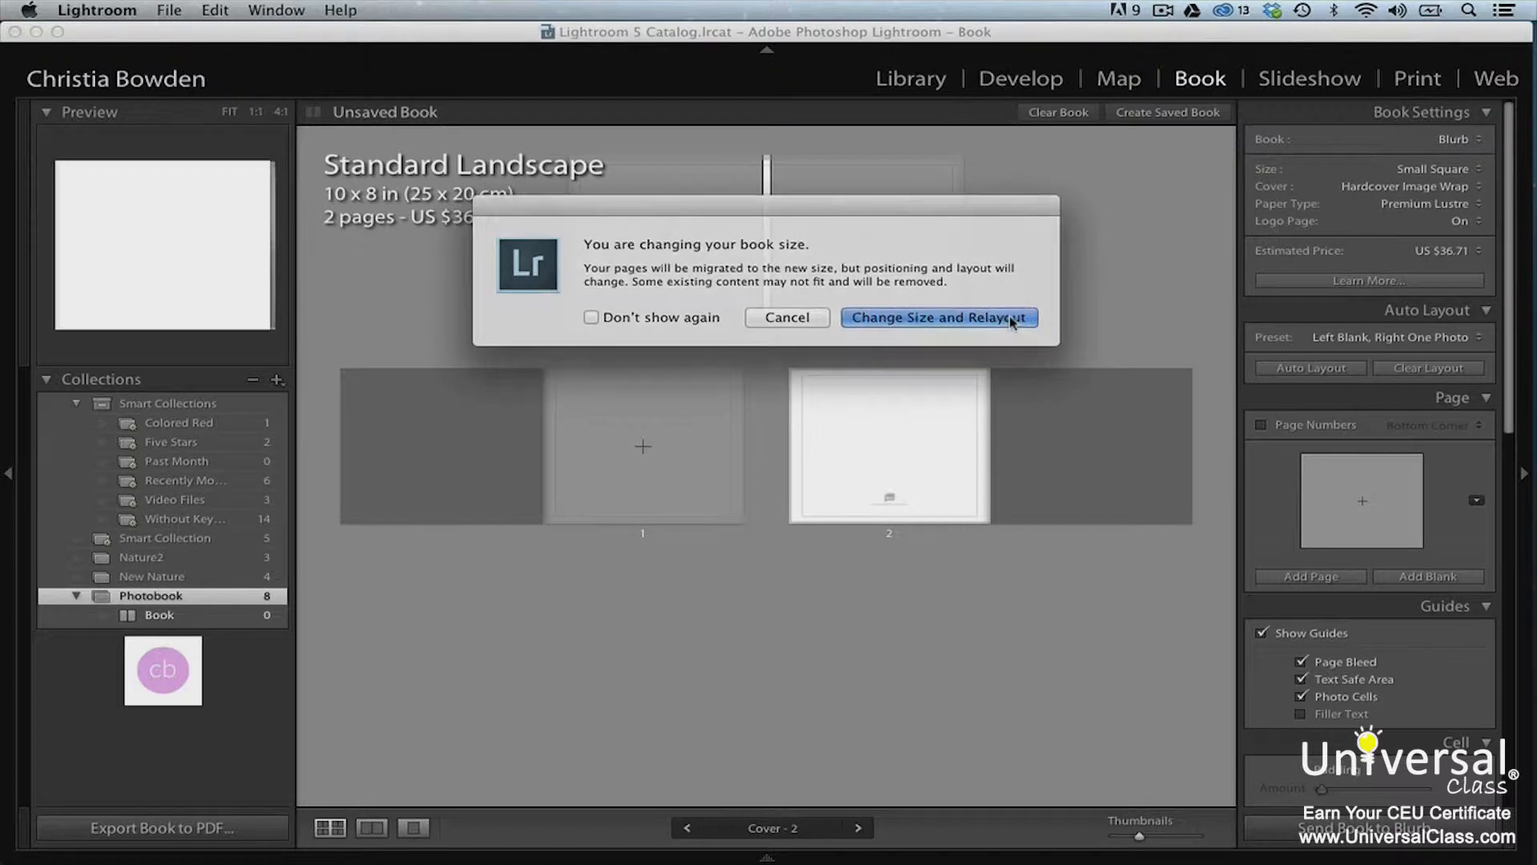
Set the book's cover to Softcover and keep Premium Lustre as the paper type
{"action": "left_click", "coordinate": [1477, 187]}
{"action": "left_click", "coordinate": [1472, 217]}
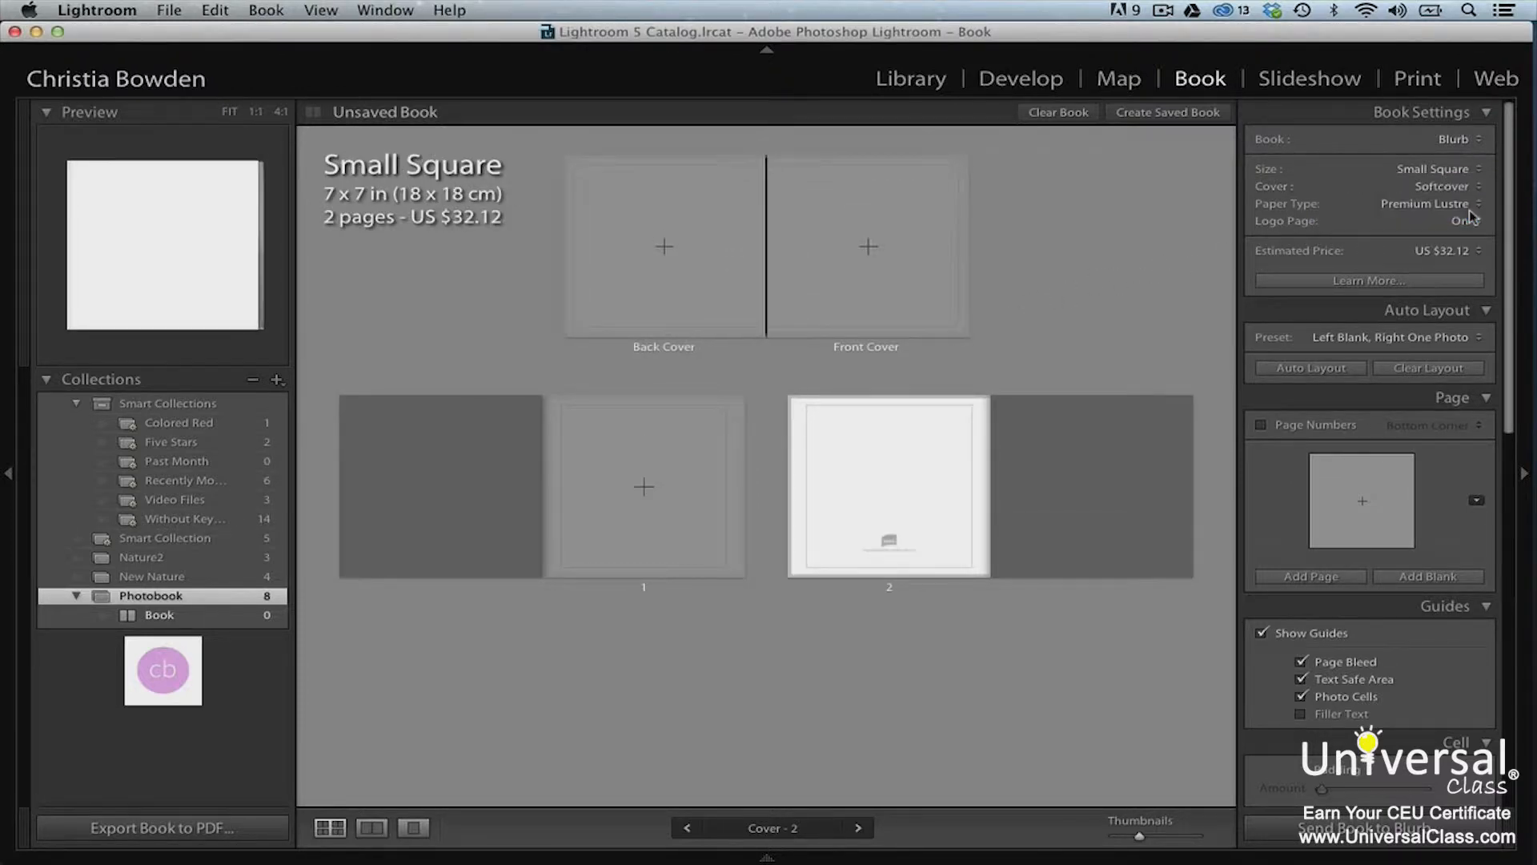
{"action": "left_click", "coordinate": [1477, 204]}
{"action": "left_click", "coordinate": [1477, 210]}
Review the Book Preferences and the available Auto Layout presets without changing them
{"action": "left_click", "coordinate": [261, 11]}
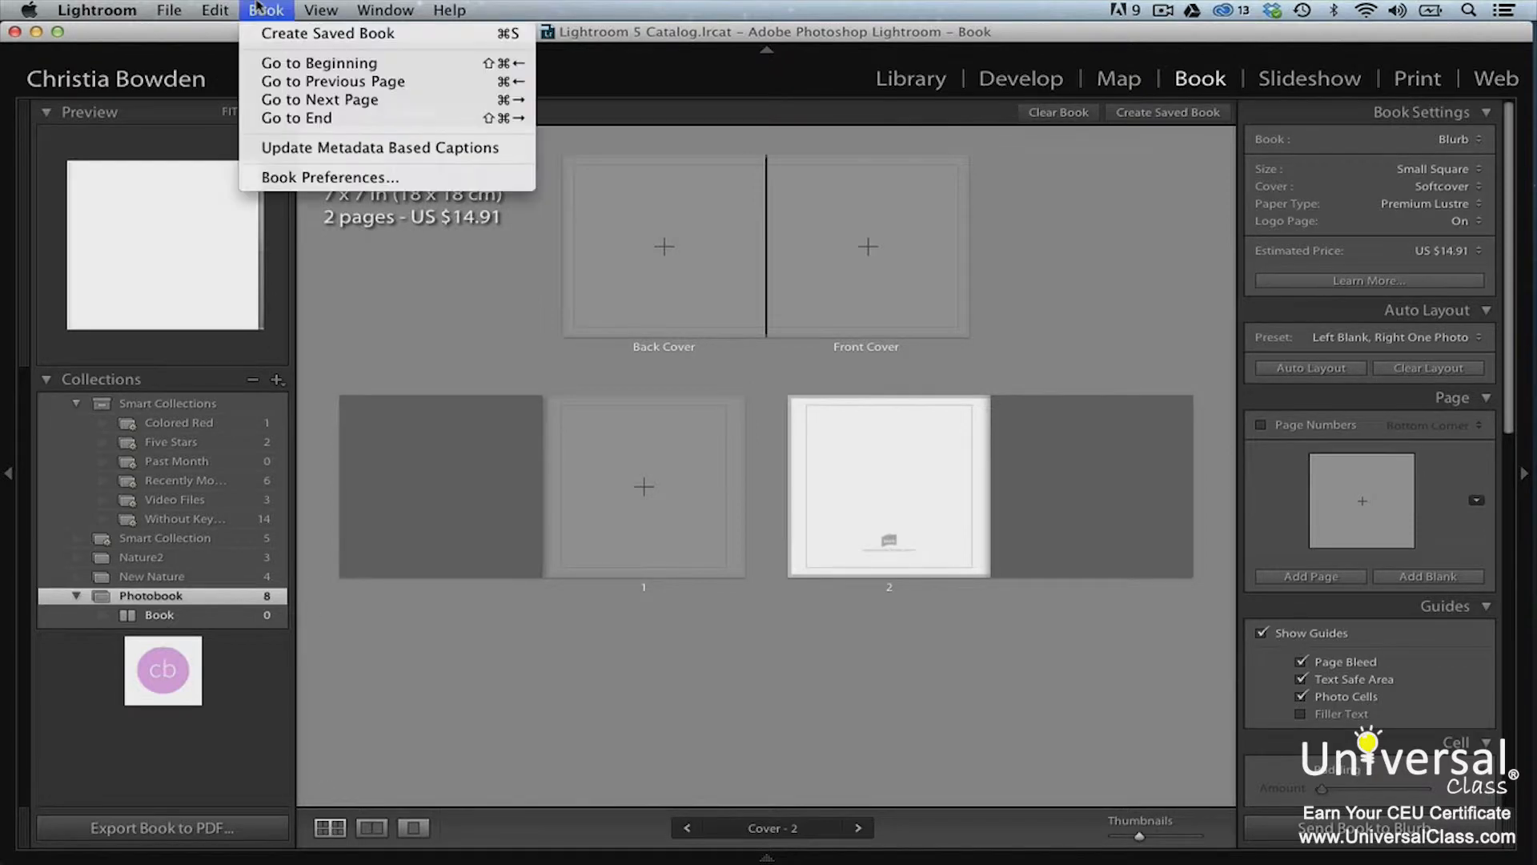
{"action": "left_click", "coordinate": [329, 177]}
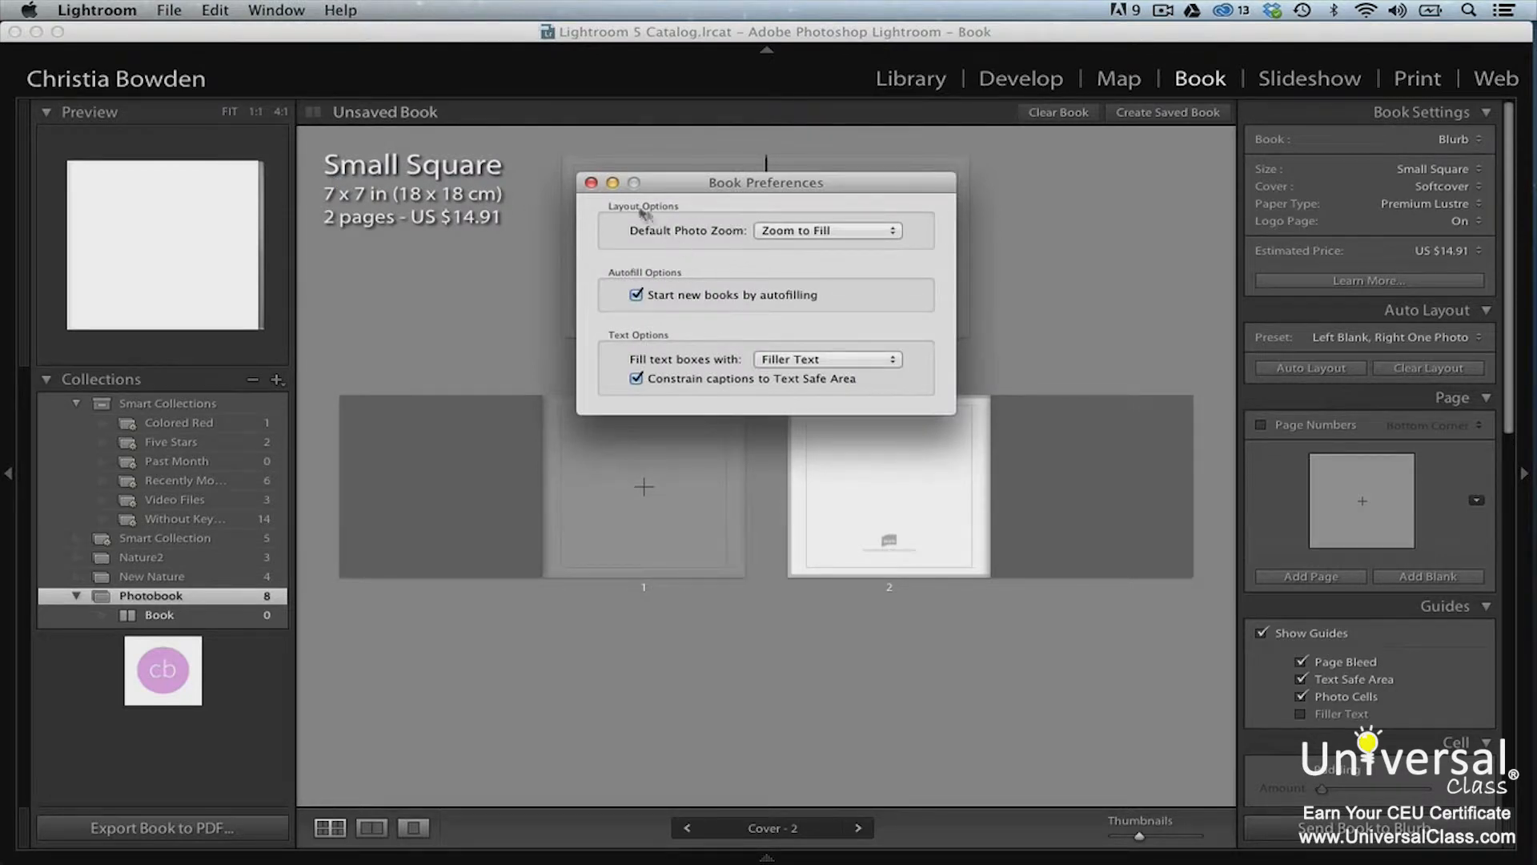
{"action": "left_click", "coordinate": [591, 182]}
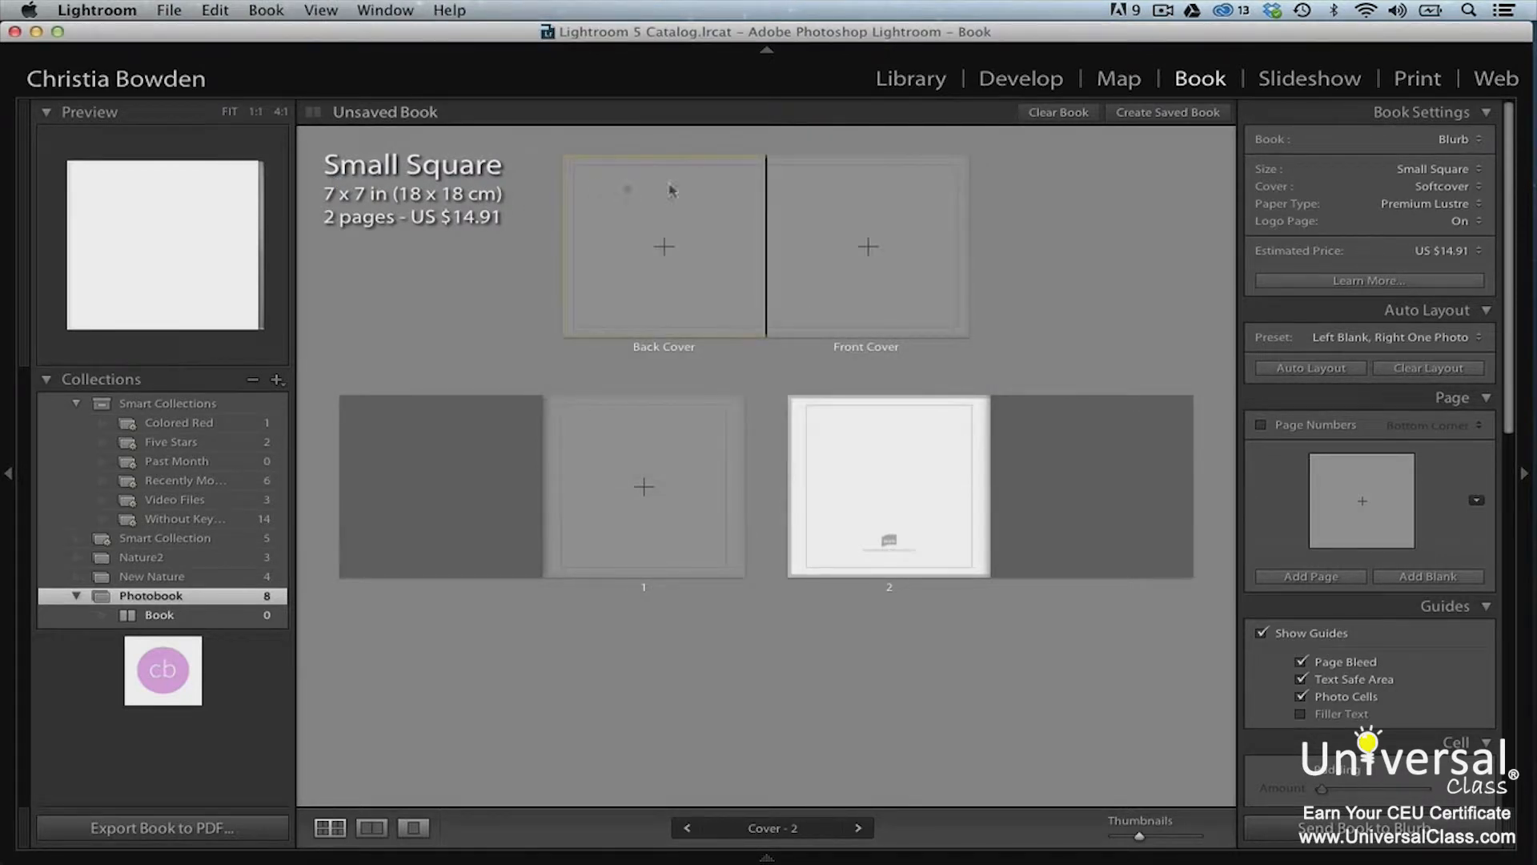
{"action": "left_click", "coordinate": [1481, 337]}
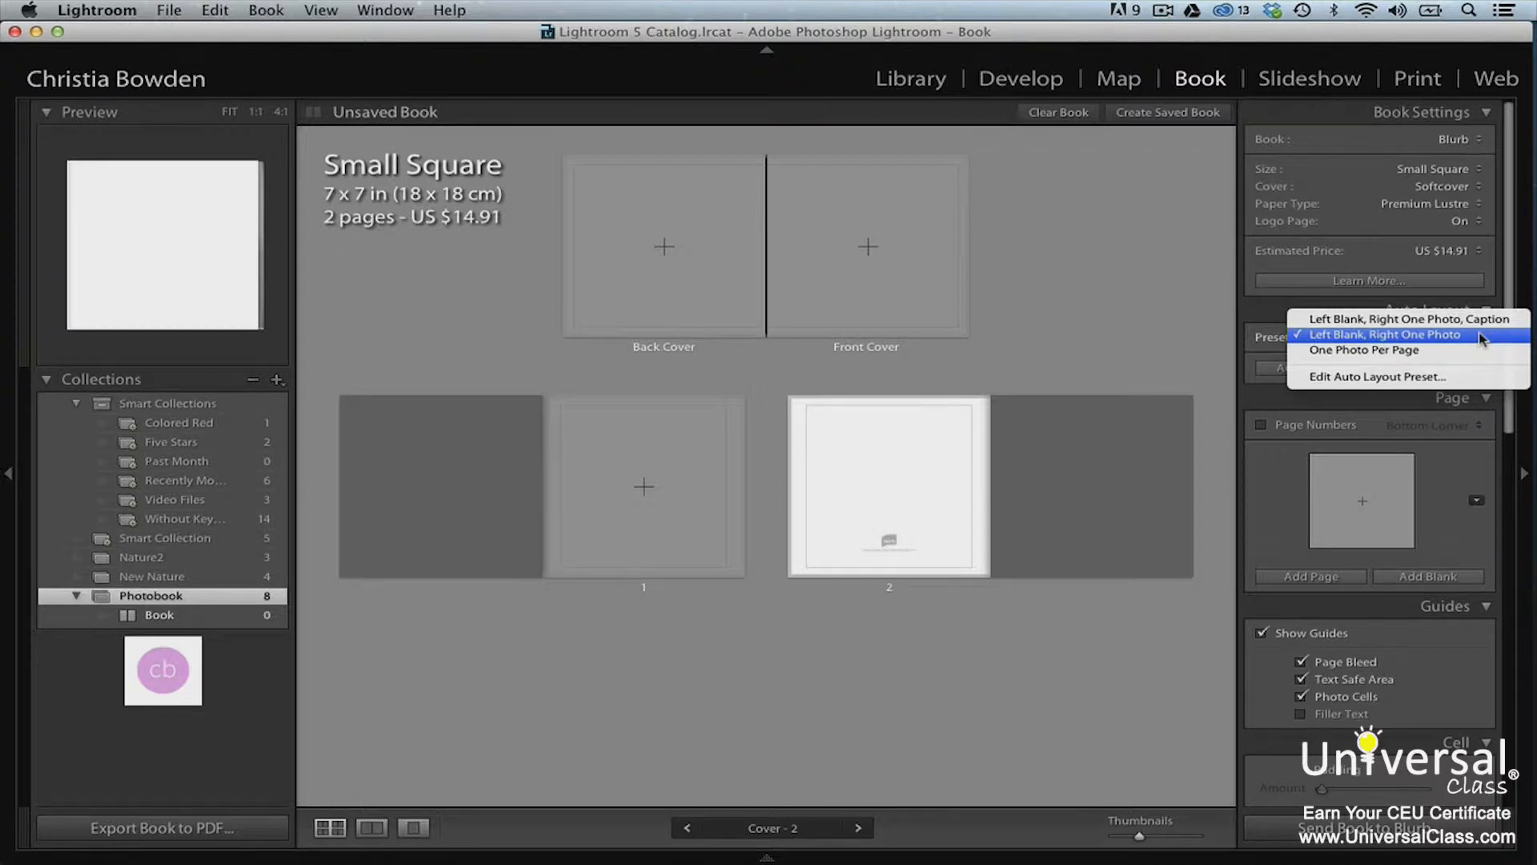
{"action": "left_click", "coordinate": [1482, 339]}
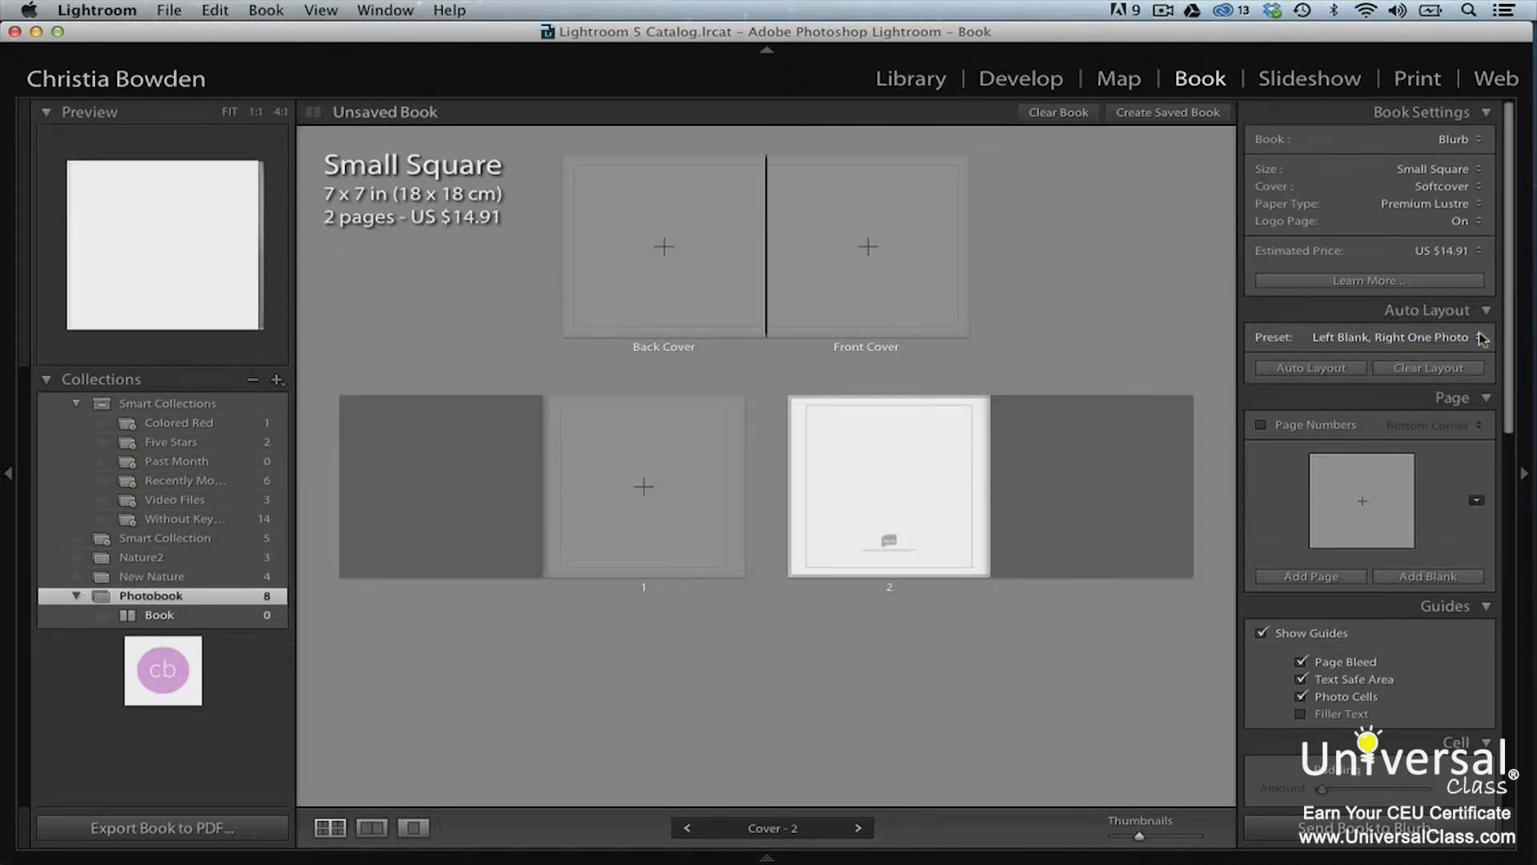
Enable Solo Mode for the book setting sections and hide the info overlay on the layout
{"action": "right_click", "coordinate": [1384, 400]}
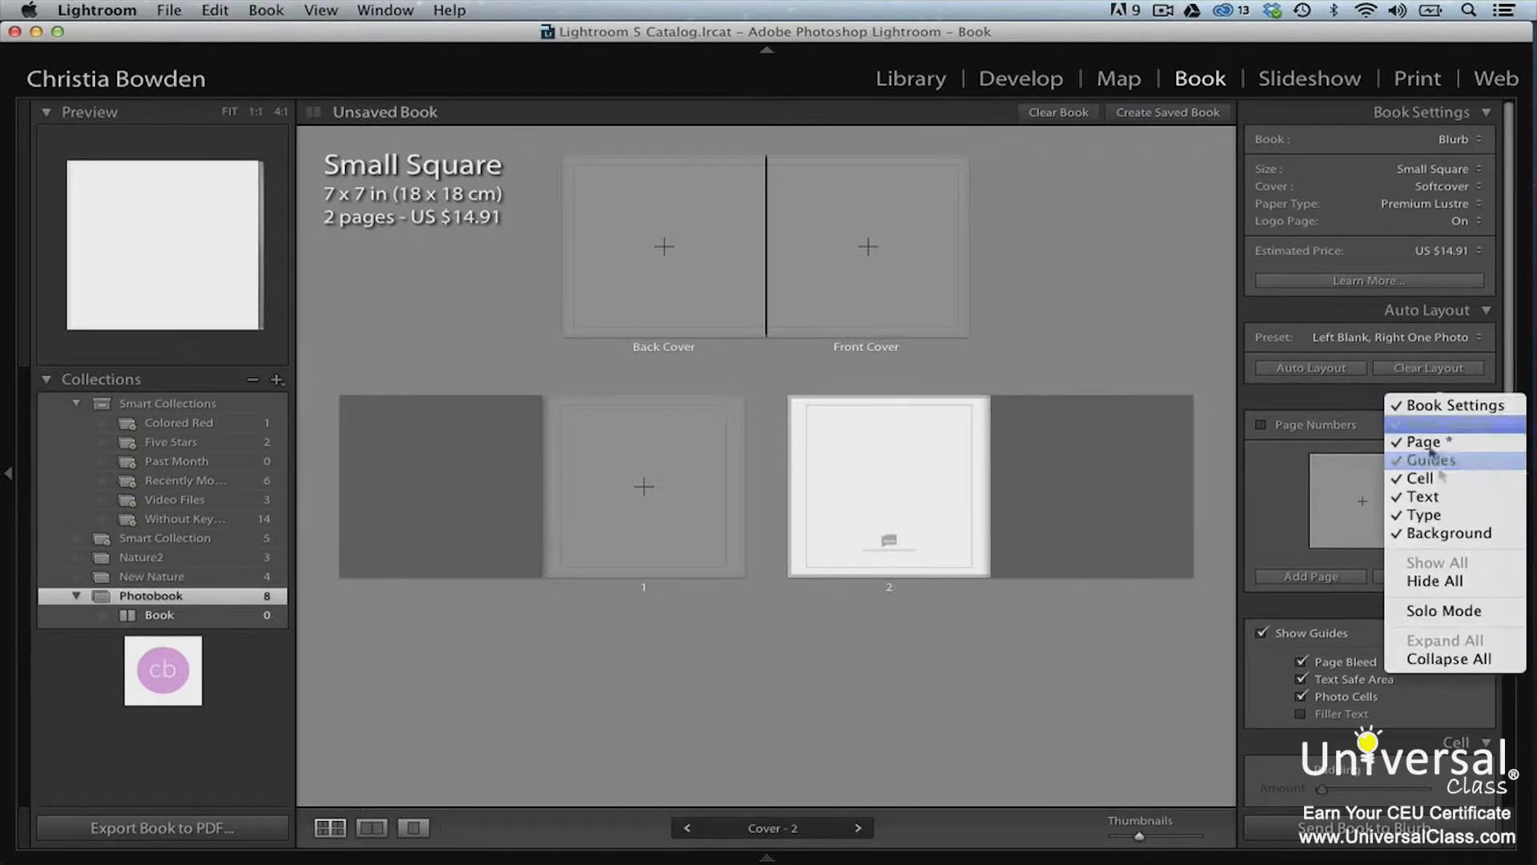
{"action": "left_click", "coordinate": [1441, 610]}
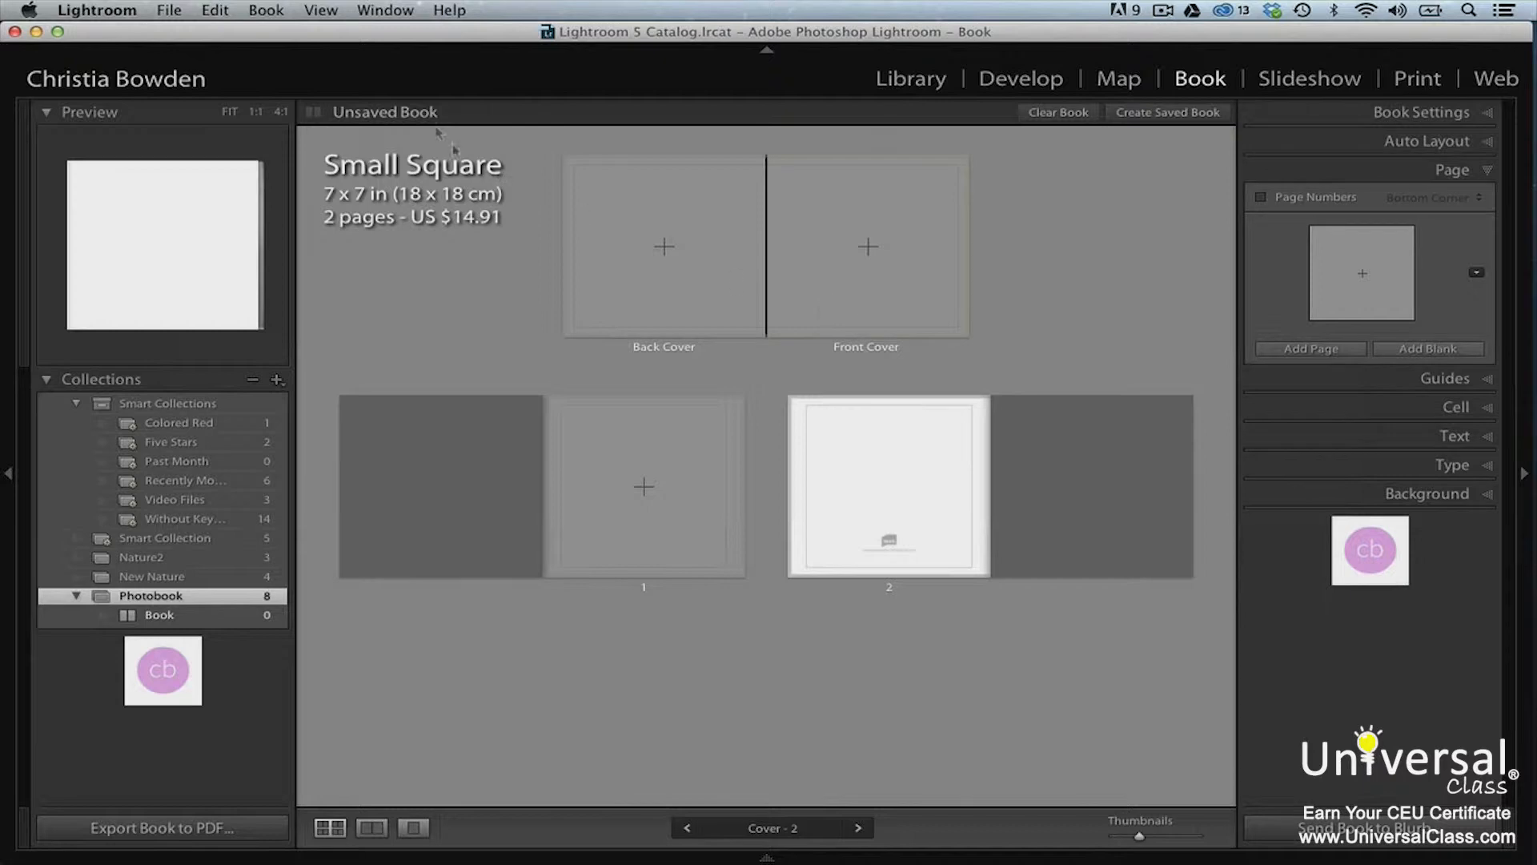
{"action": "left_click", "coordinate": [321, 10]}
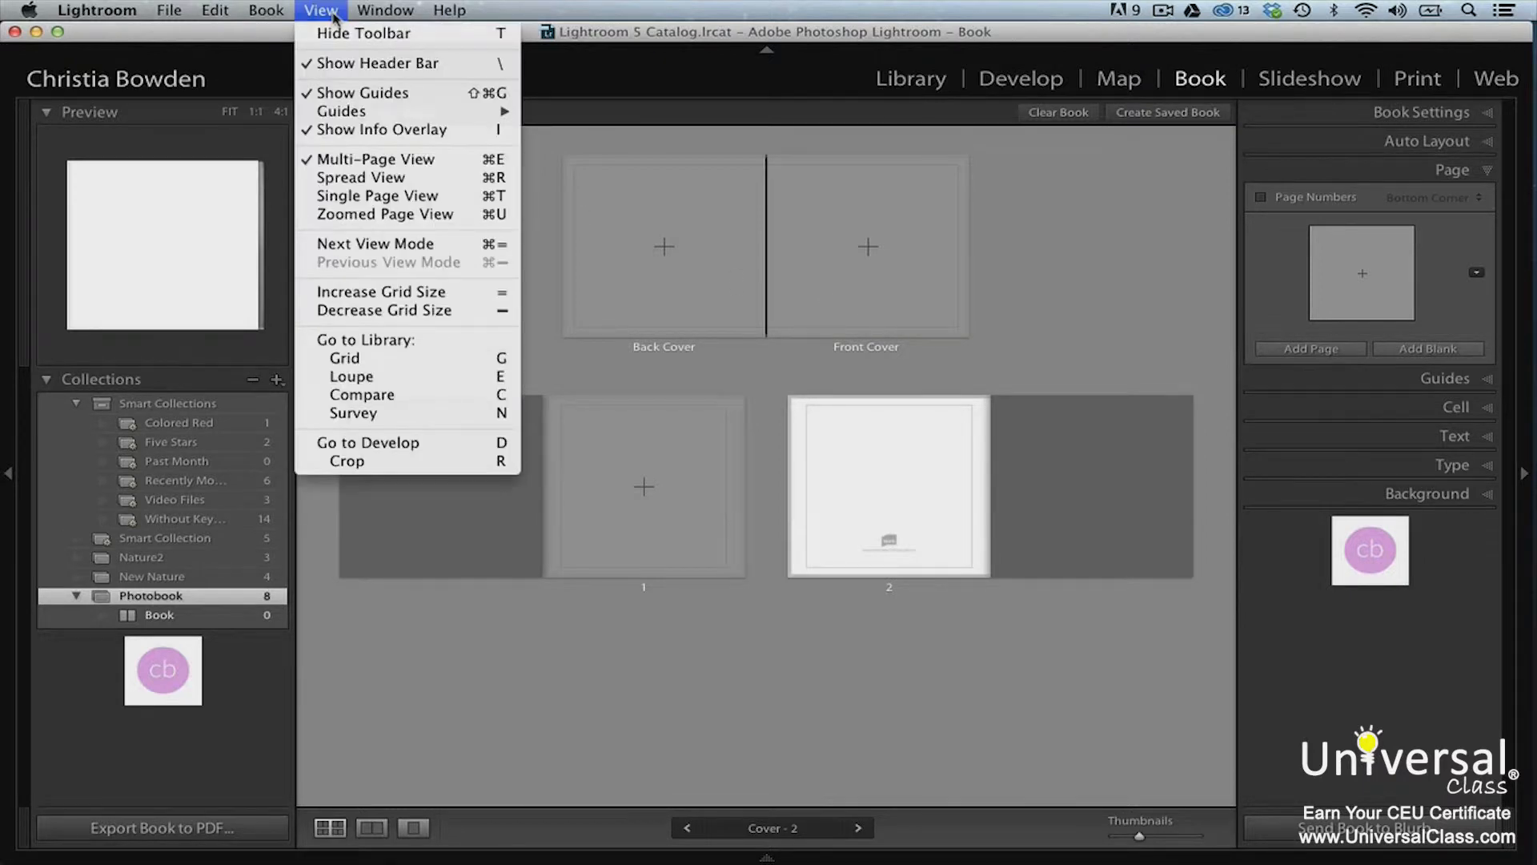
{"action": "left_click", "coordinate": [352, 130]}
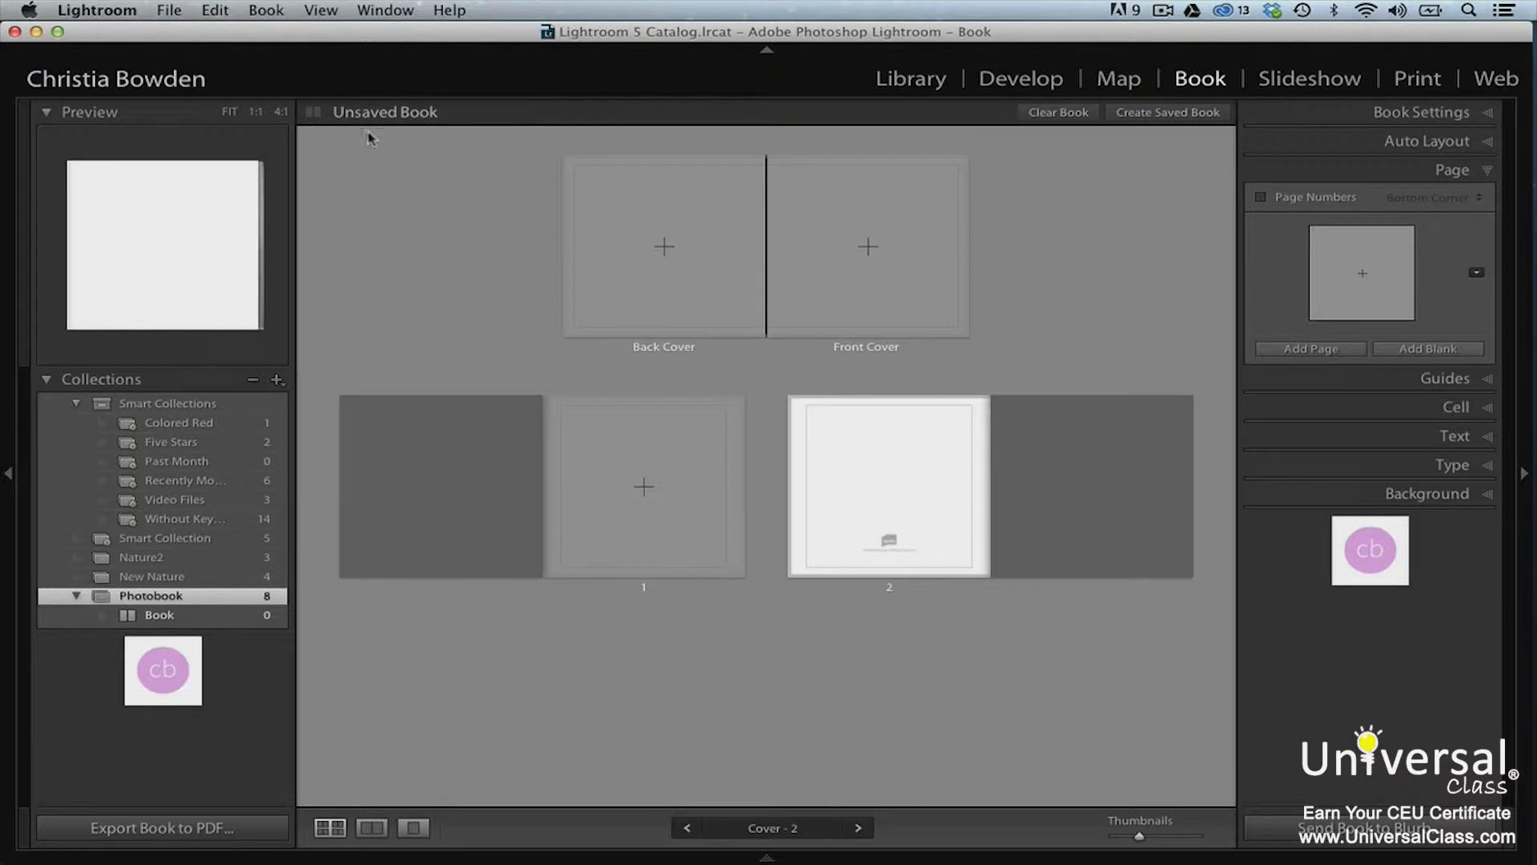
Enlarge the book cover and choose the cover layout with one full photo cell on each side
{"action": "double_click", "coordinate": [856, 280]}
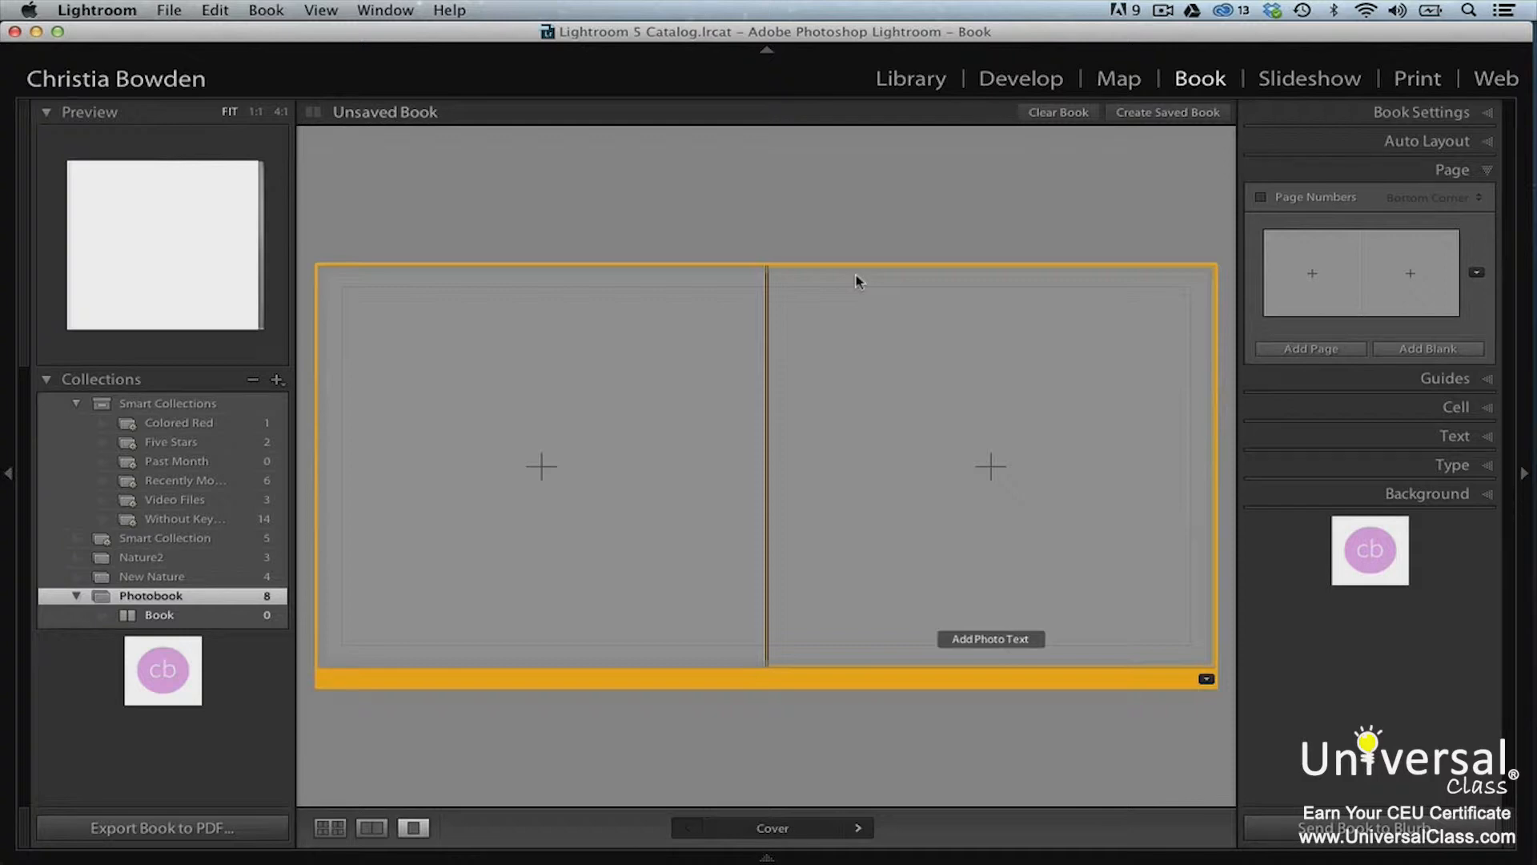
{"action": "left_click", "coordinate": [1205, 679]}
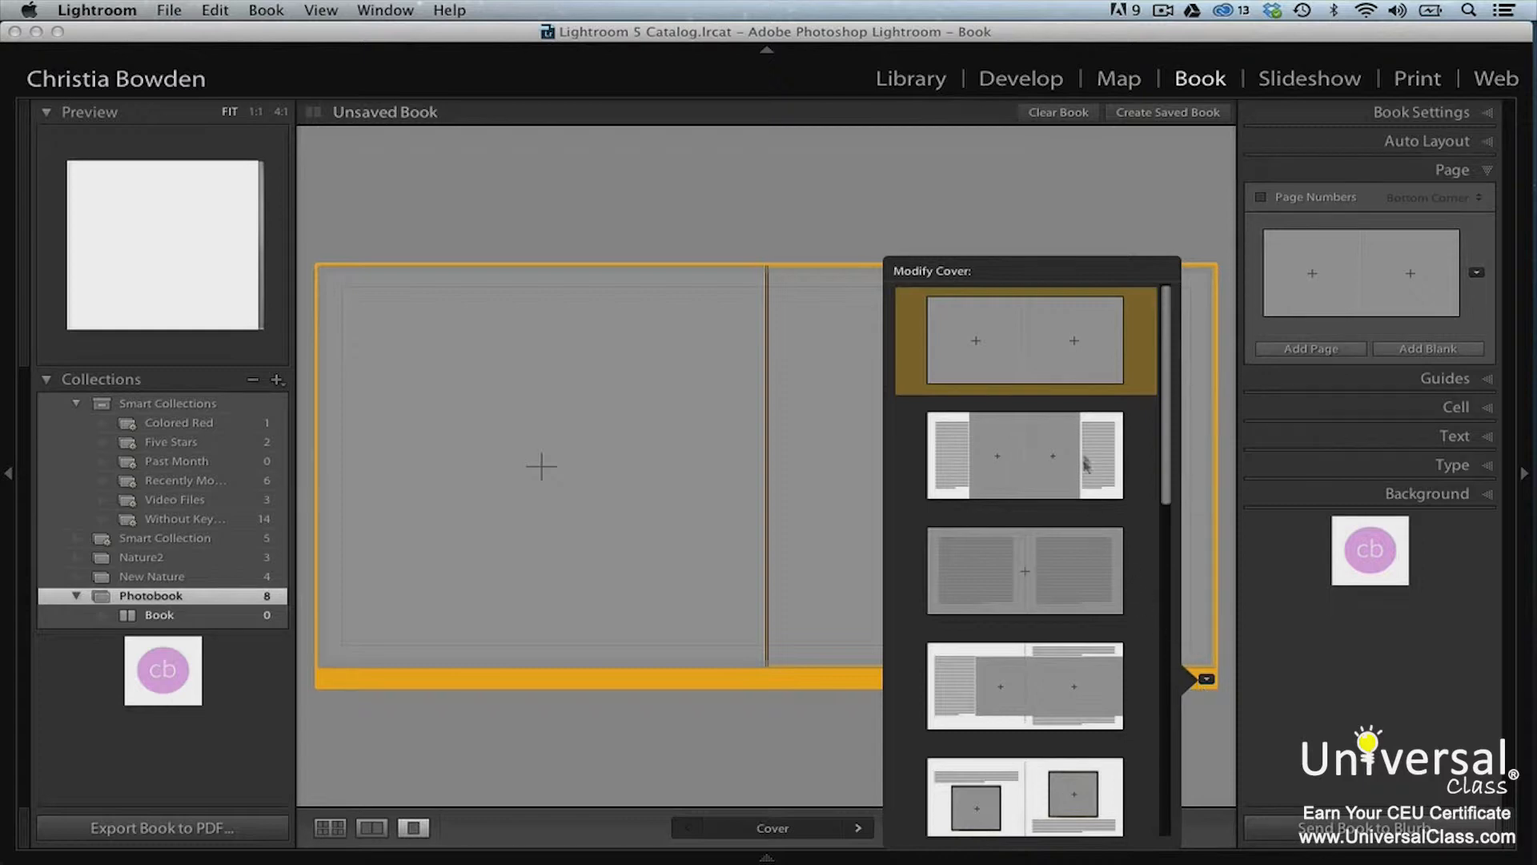
{"action": "left_click", "coordinate": [1085, 372]}
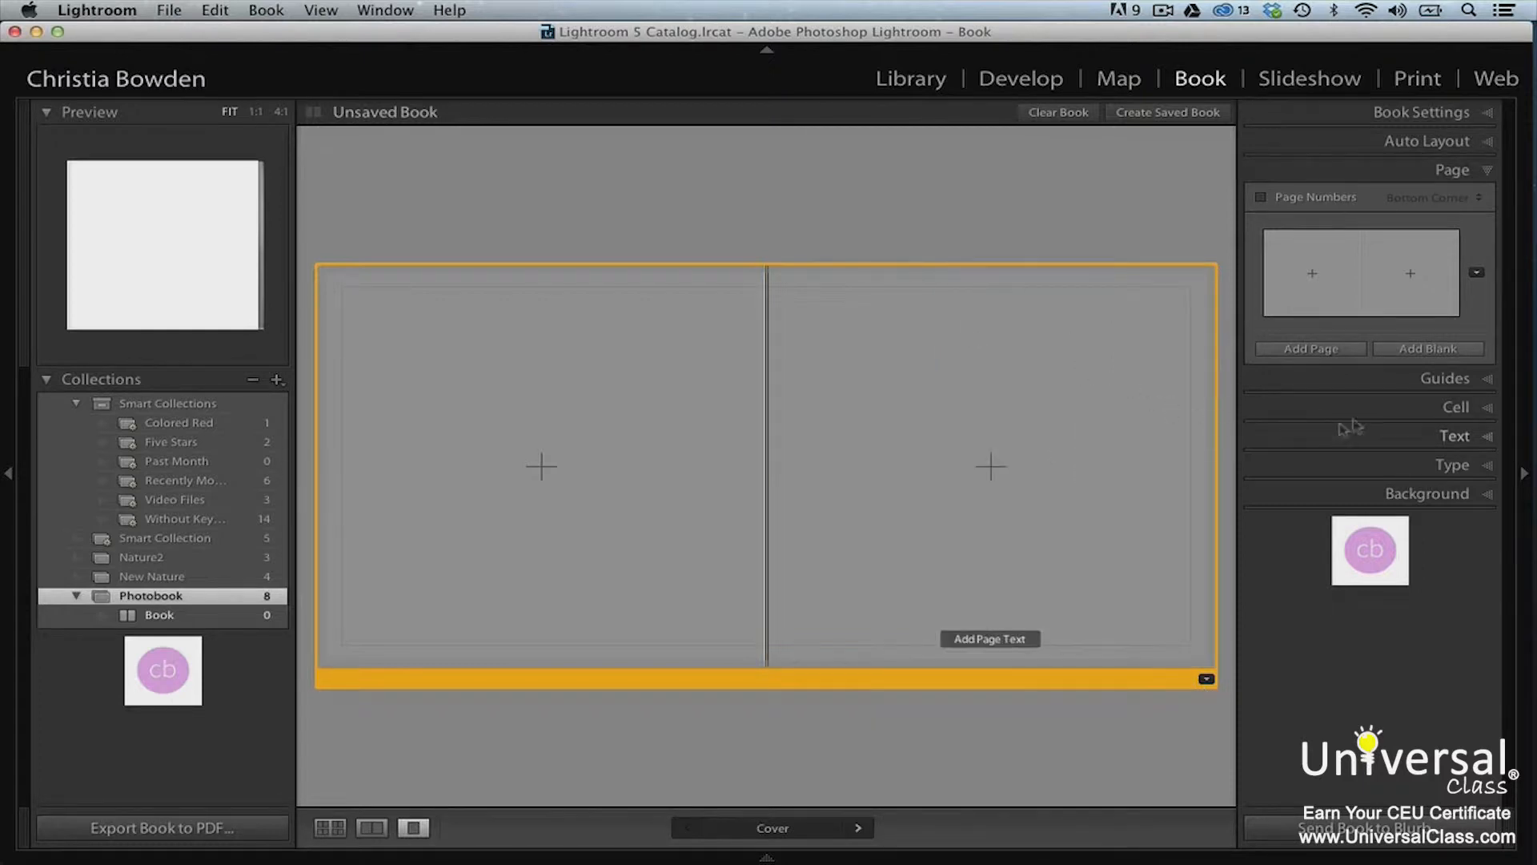
Expand the Guides settings and switch the Photo Cells guides off and on again
{"action": "left_click", "coordinate": [1431, 380]}
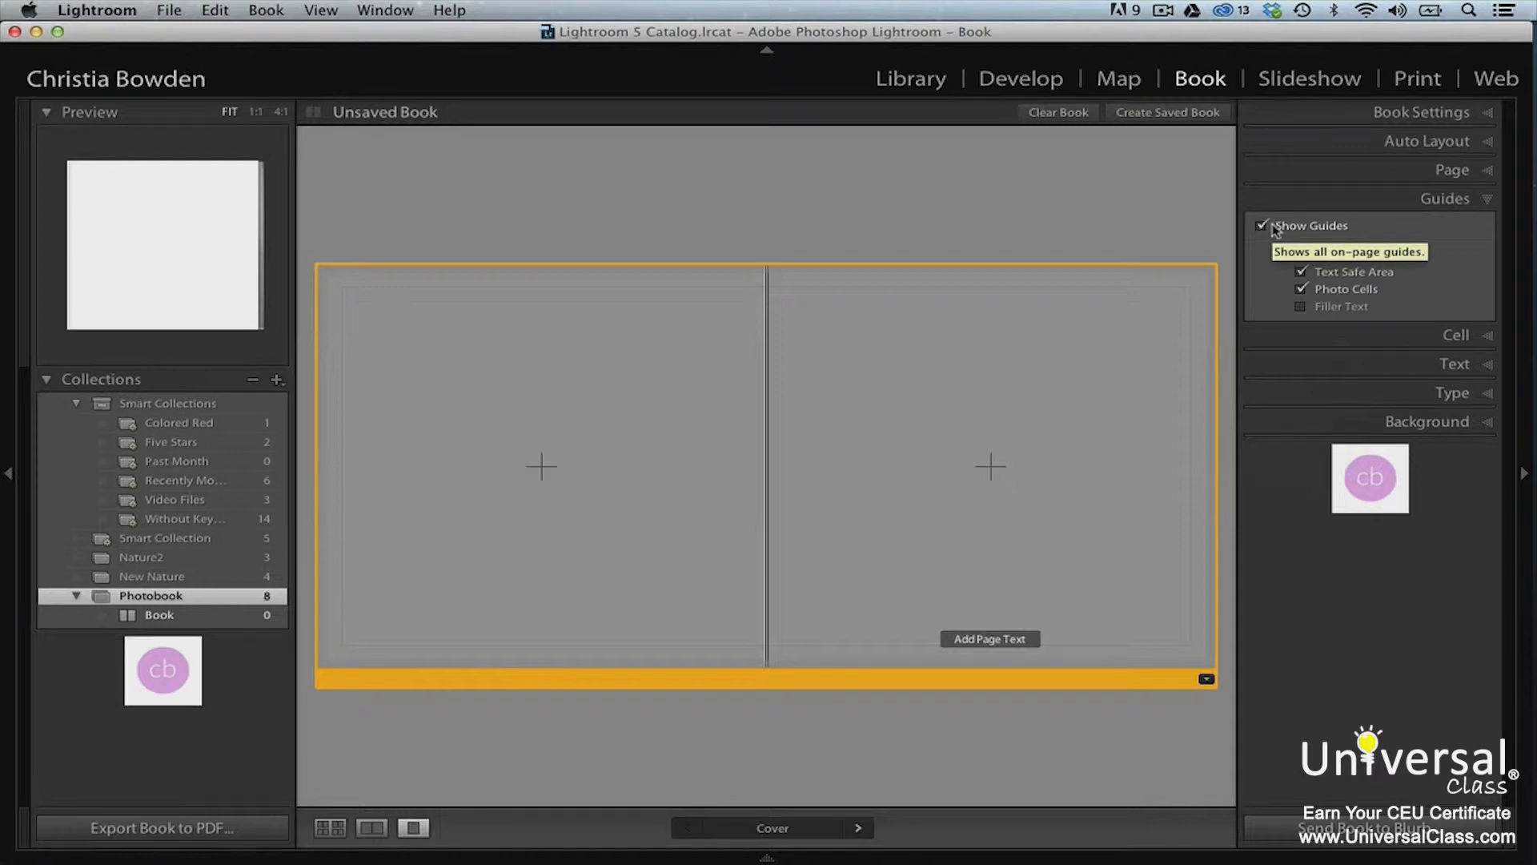
{"action": "left_click", "coordinate": [1301, 290]}
{"action": "left_click", "coordinate": [1302, 289]}
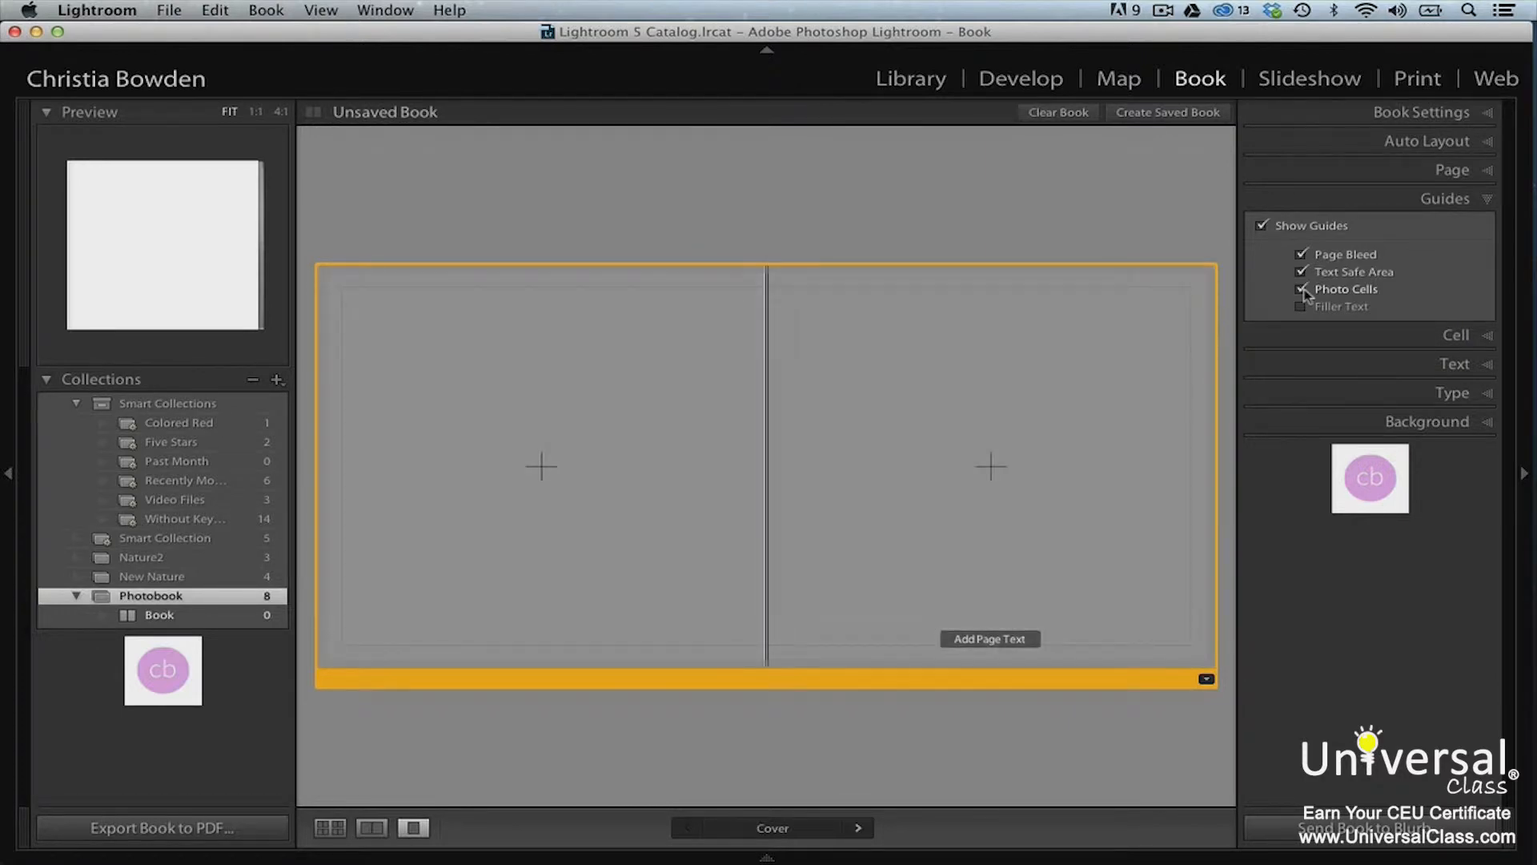
Return to the multi-page view and add a page after page 1
{"action": "left_click", "coordinate": [625, 710]}
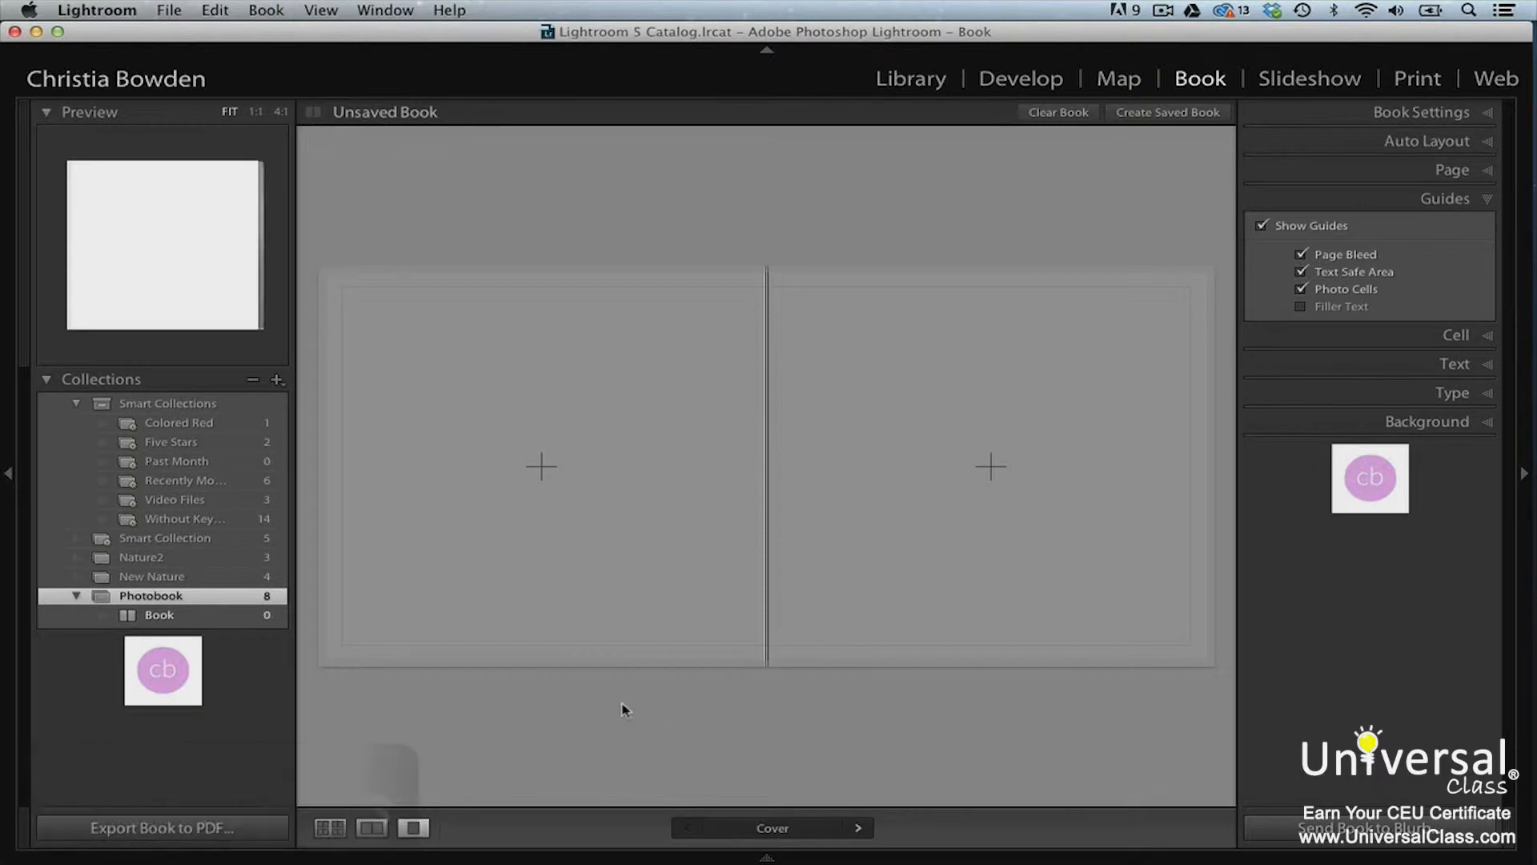
{"action": "left_click", "coordinate": [330, 827]}
{"action": "right_click", "coordinate": [657, 475]}
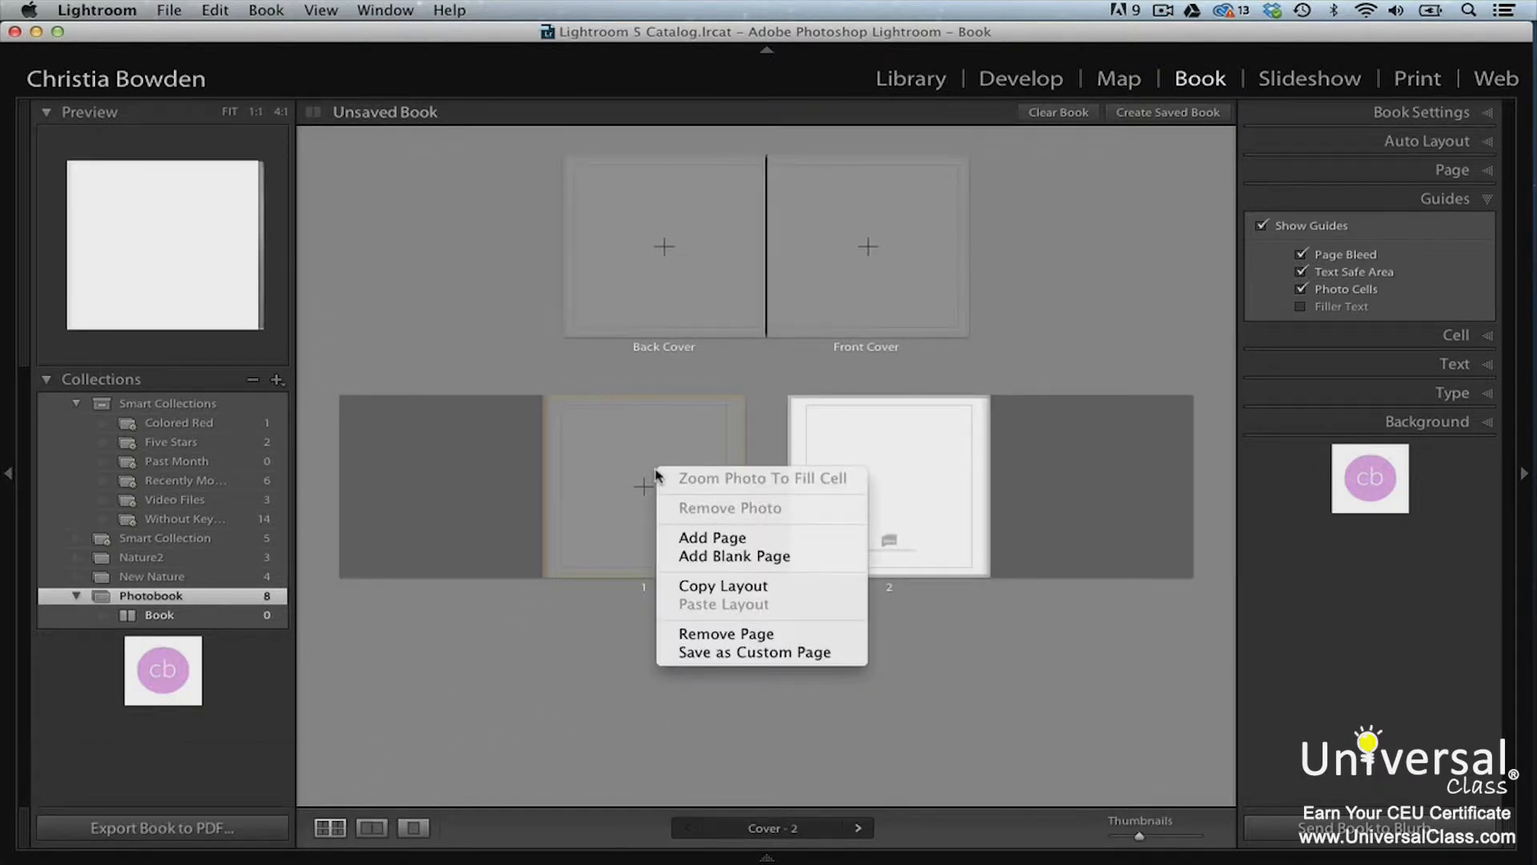
{"action": "left_click", "coordinate": [693, 538]}
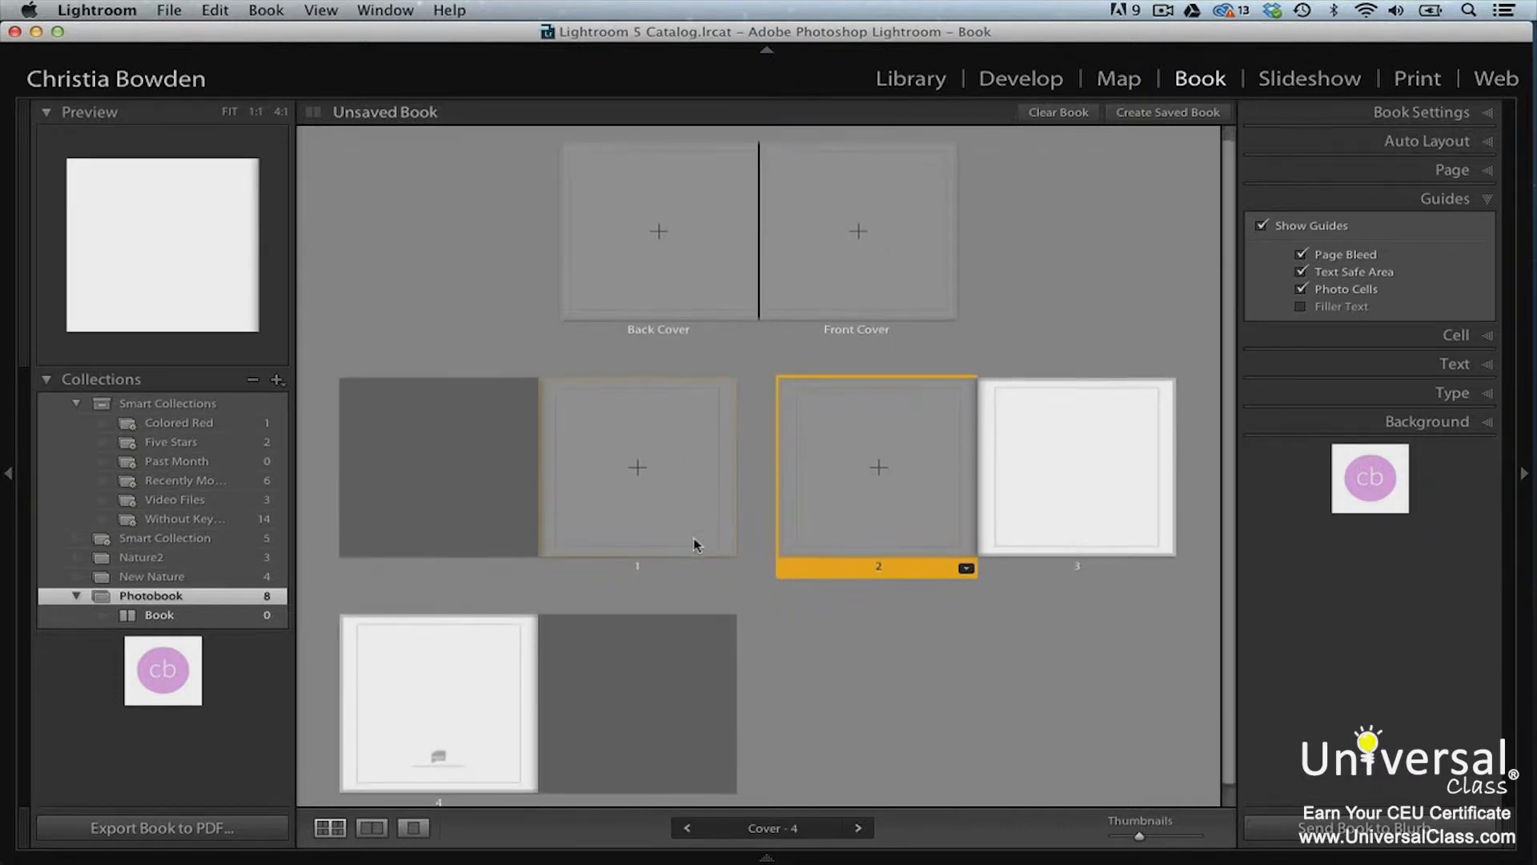
Select the last page and view its page layout choices
{"action": "left_click", "coordinate": [509, 701]}
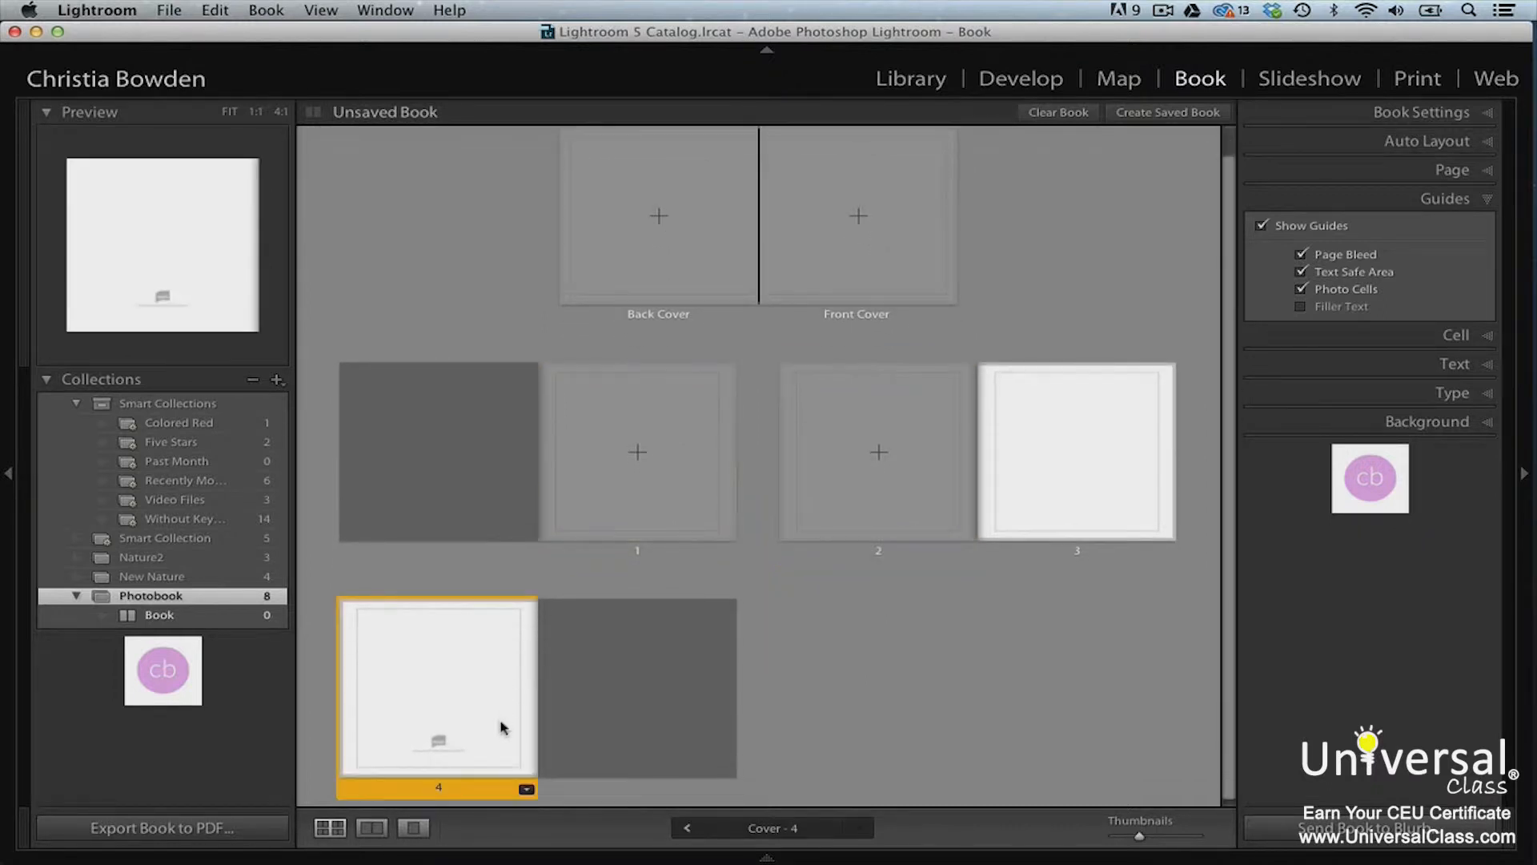
{"action": "left_click", "coordinate": [526, 790]}
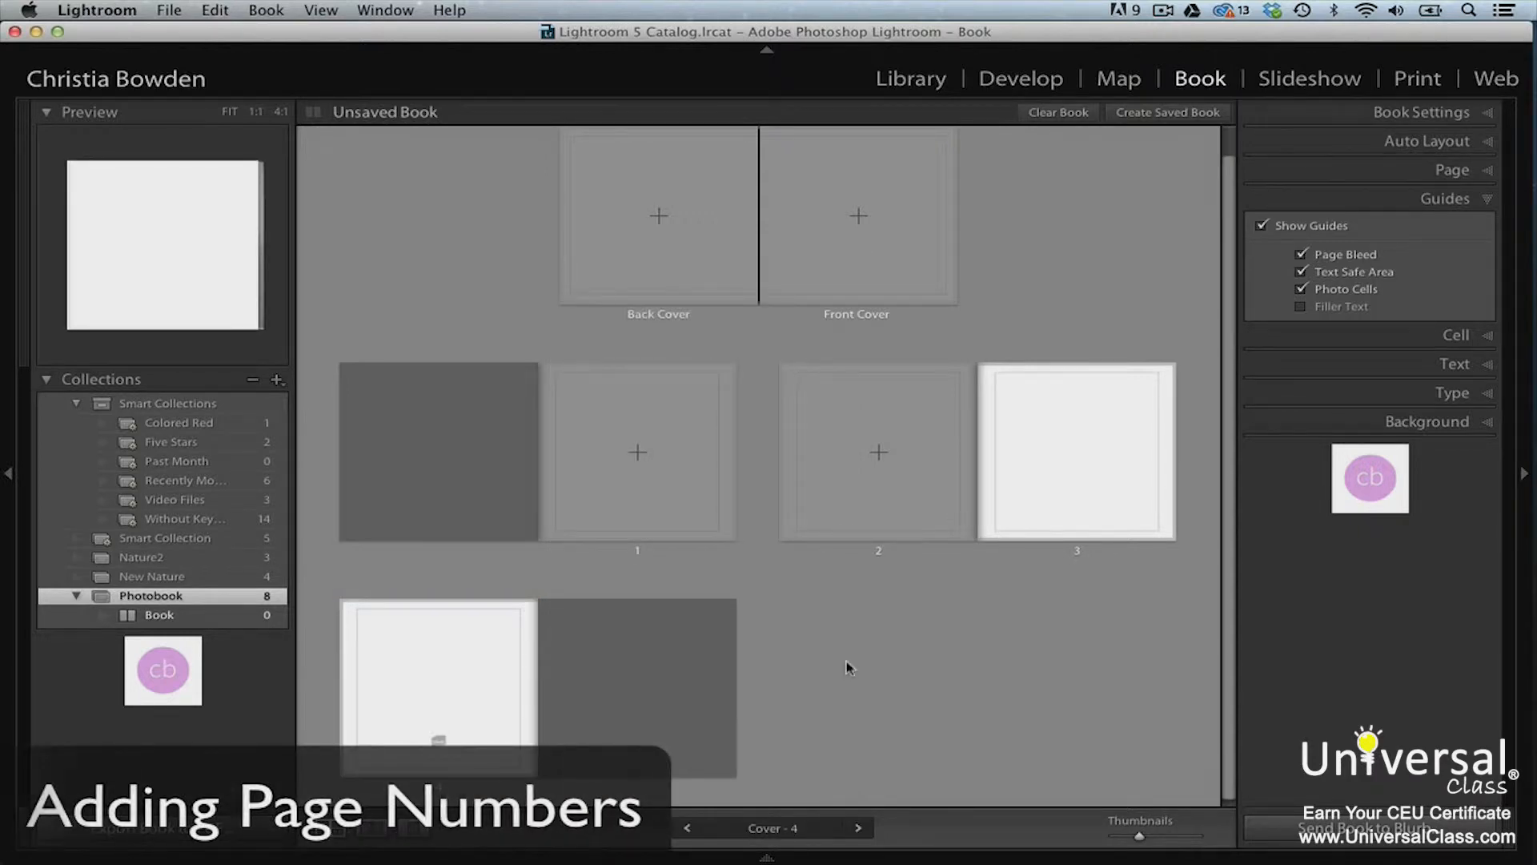
Enlarge page 2 and turn on page numbers, keeping them at Bottom Corner
{"action": "double_click", "coordinate": [853, 502]}
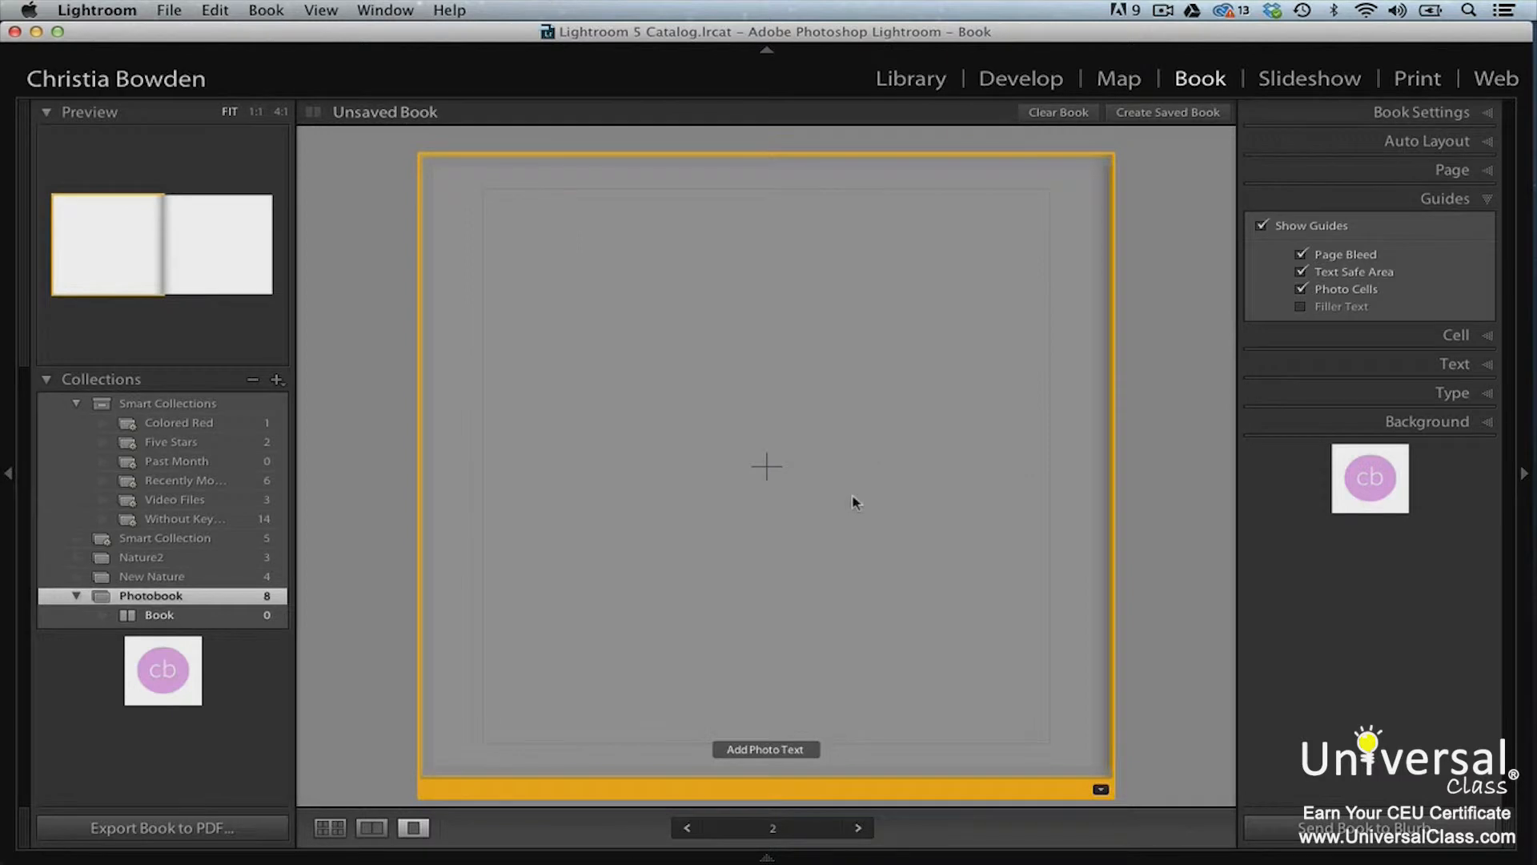
{"action": "left_click", "coordinate": [1465, 171]}
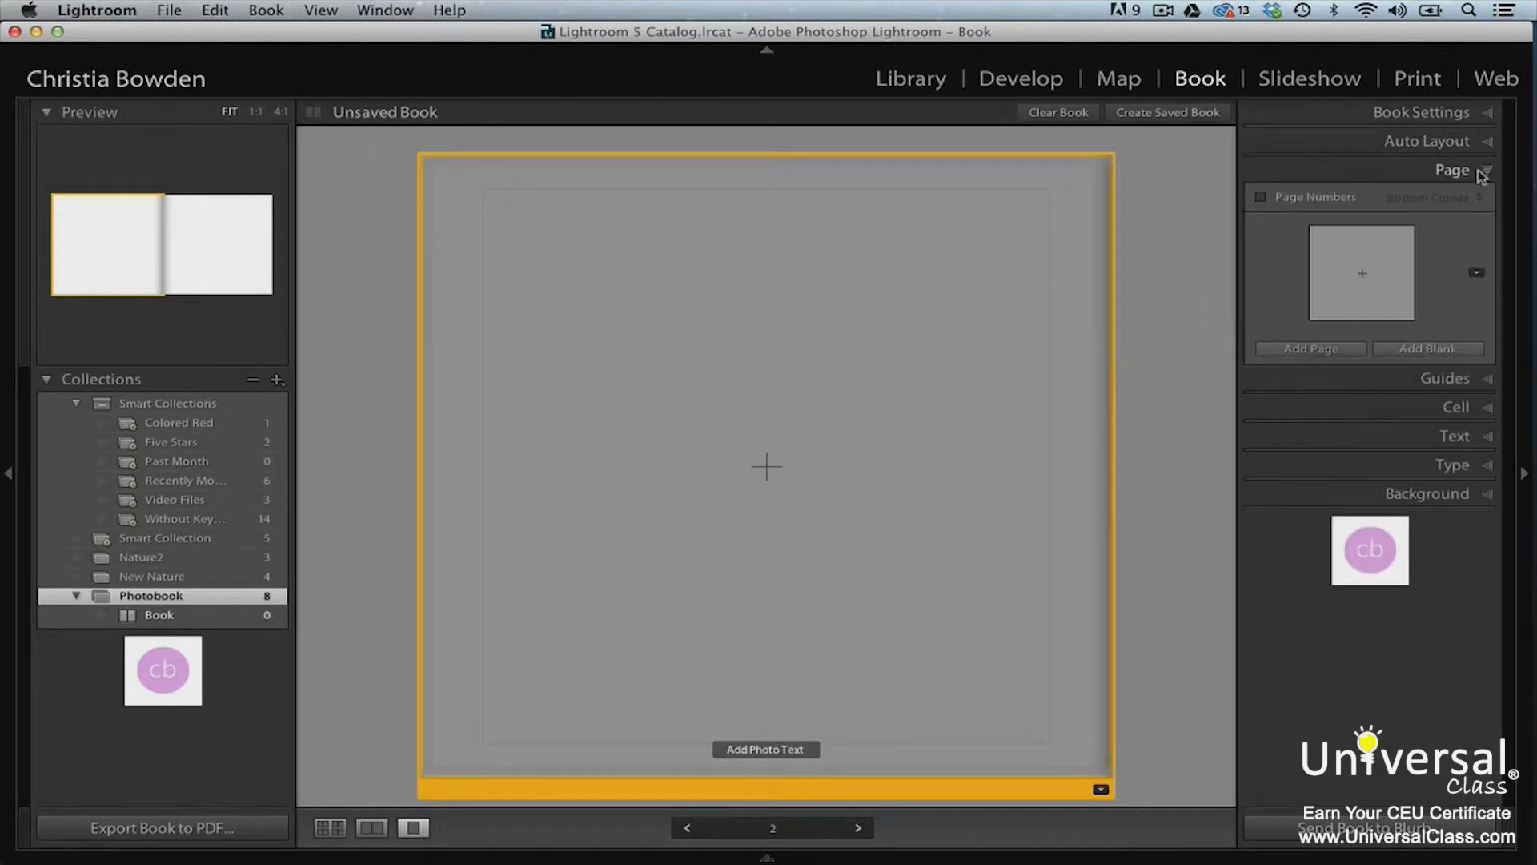
{"action": "left_click", "coordinate": [1261, 198]}
{"action": "left_click", "coordinate": [1478, 198]}
{"action": "left_click", "coordinate": [1477, 198]}
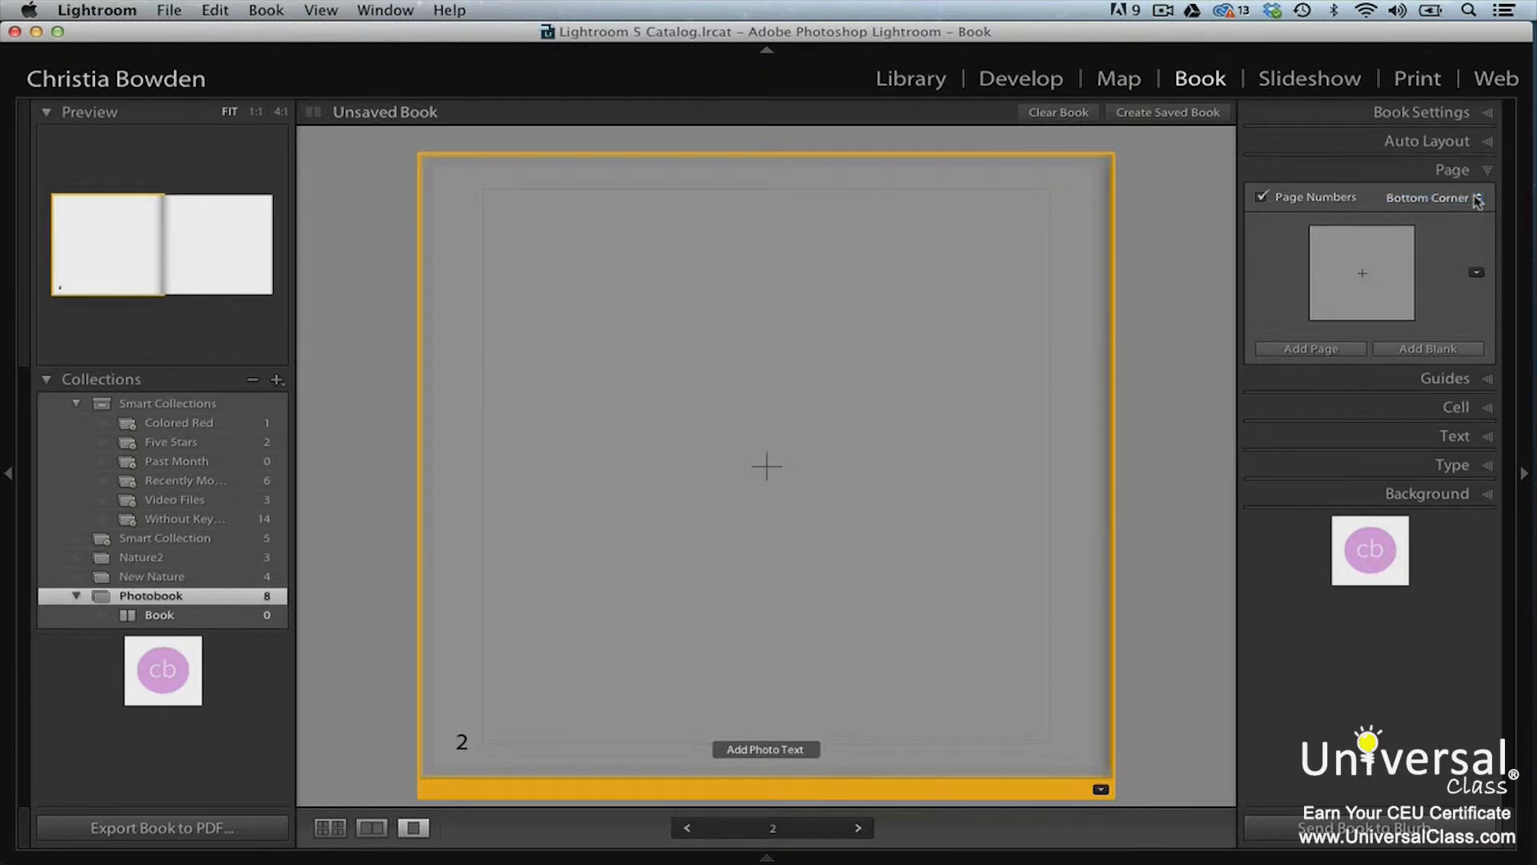
Format the page number on page 2 with the Myanmar MN font in Bold
{"action": "left_click", "coordinate": [470, 742]}
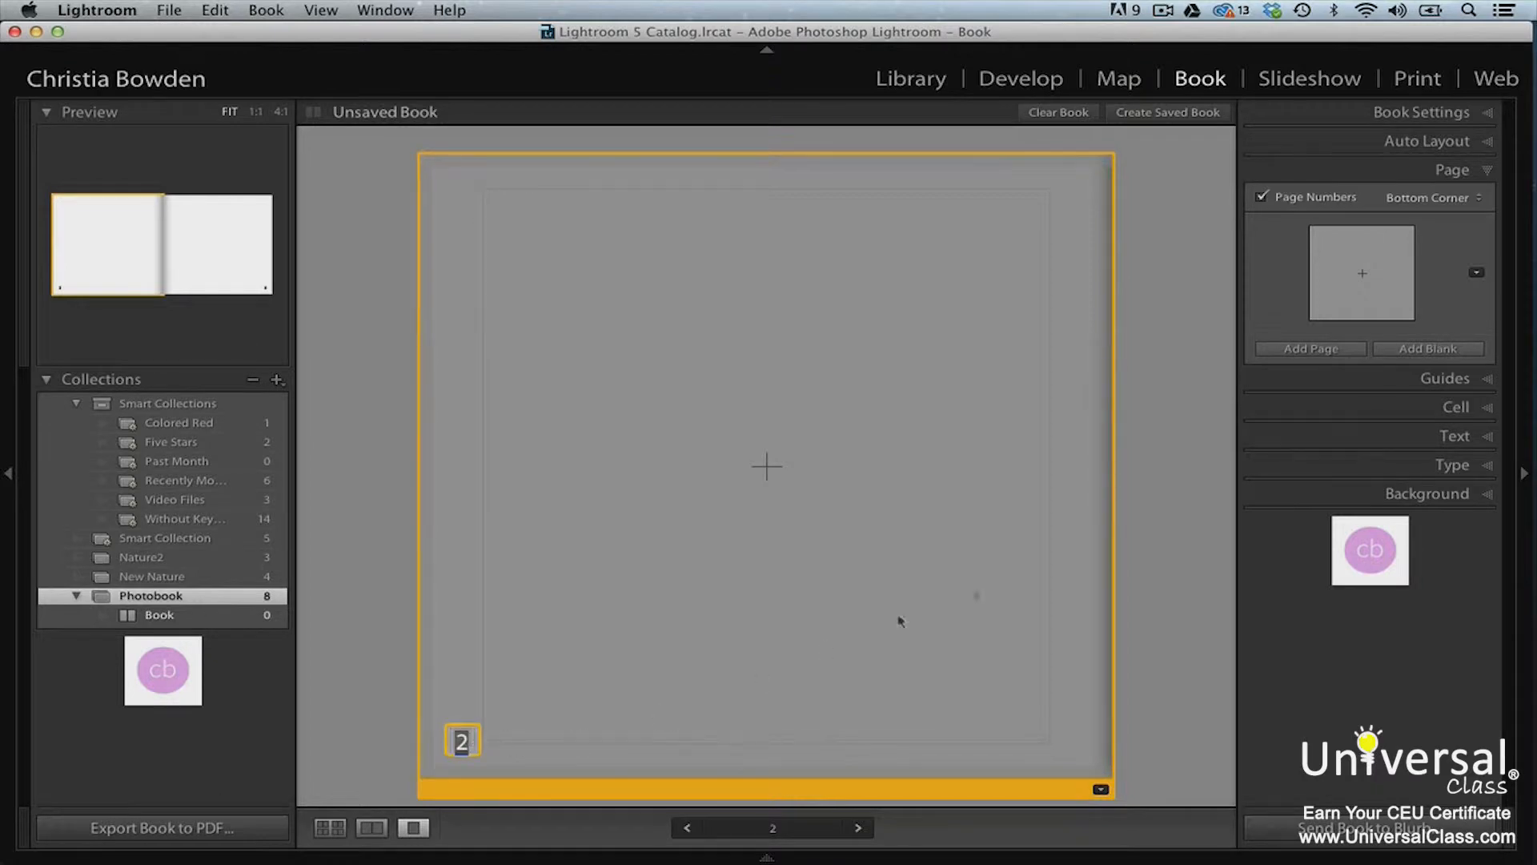
{"action": "left_click", "coordinate": [1478, 467]}
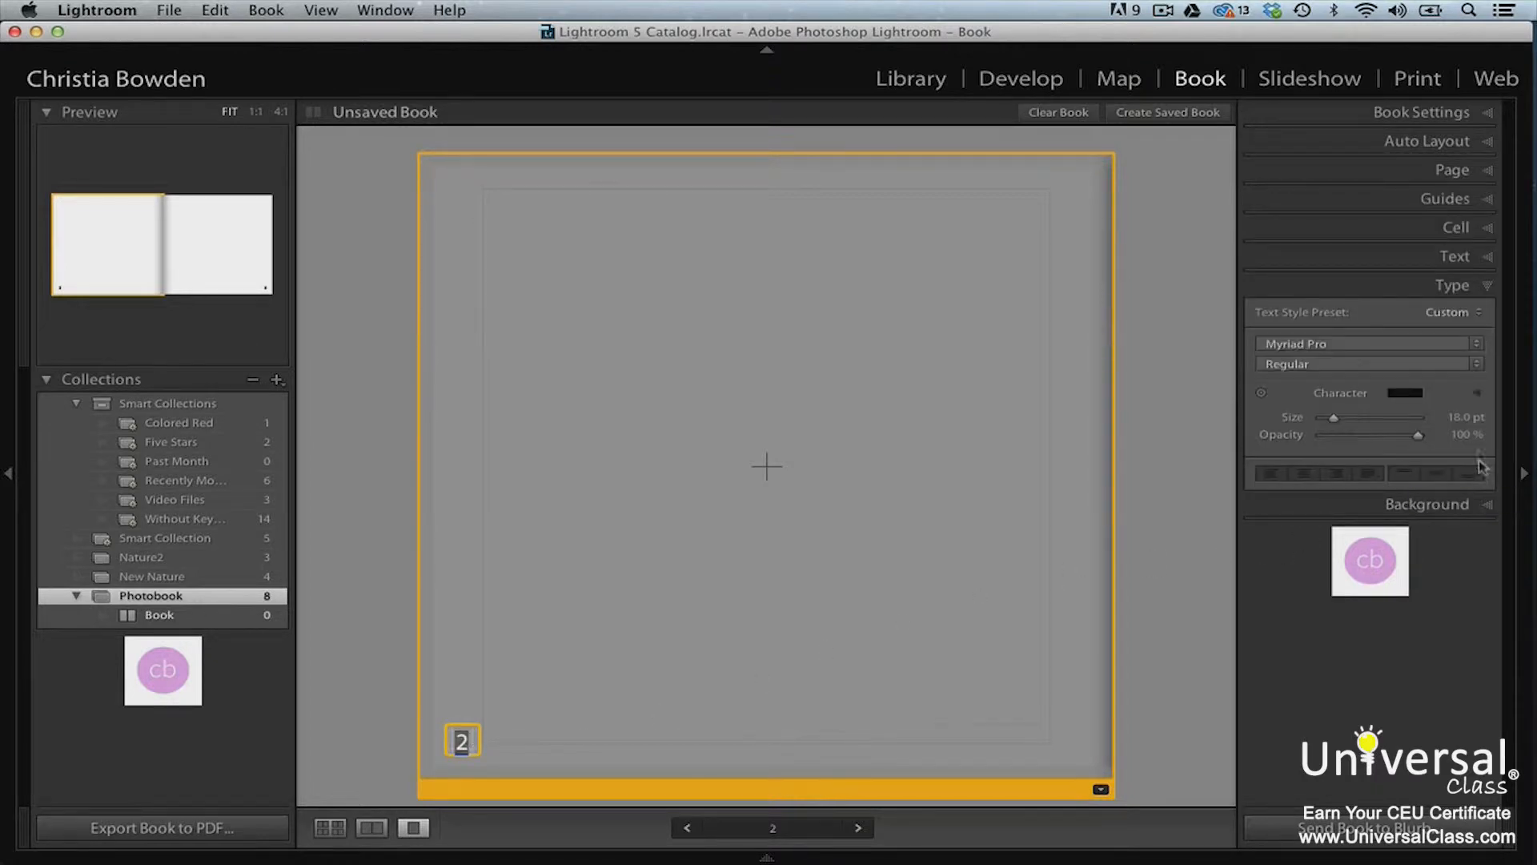
{"action": "left_click", "coordinate": [1477, 344]}
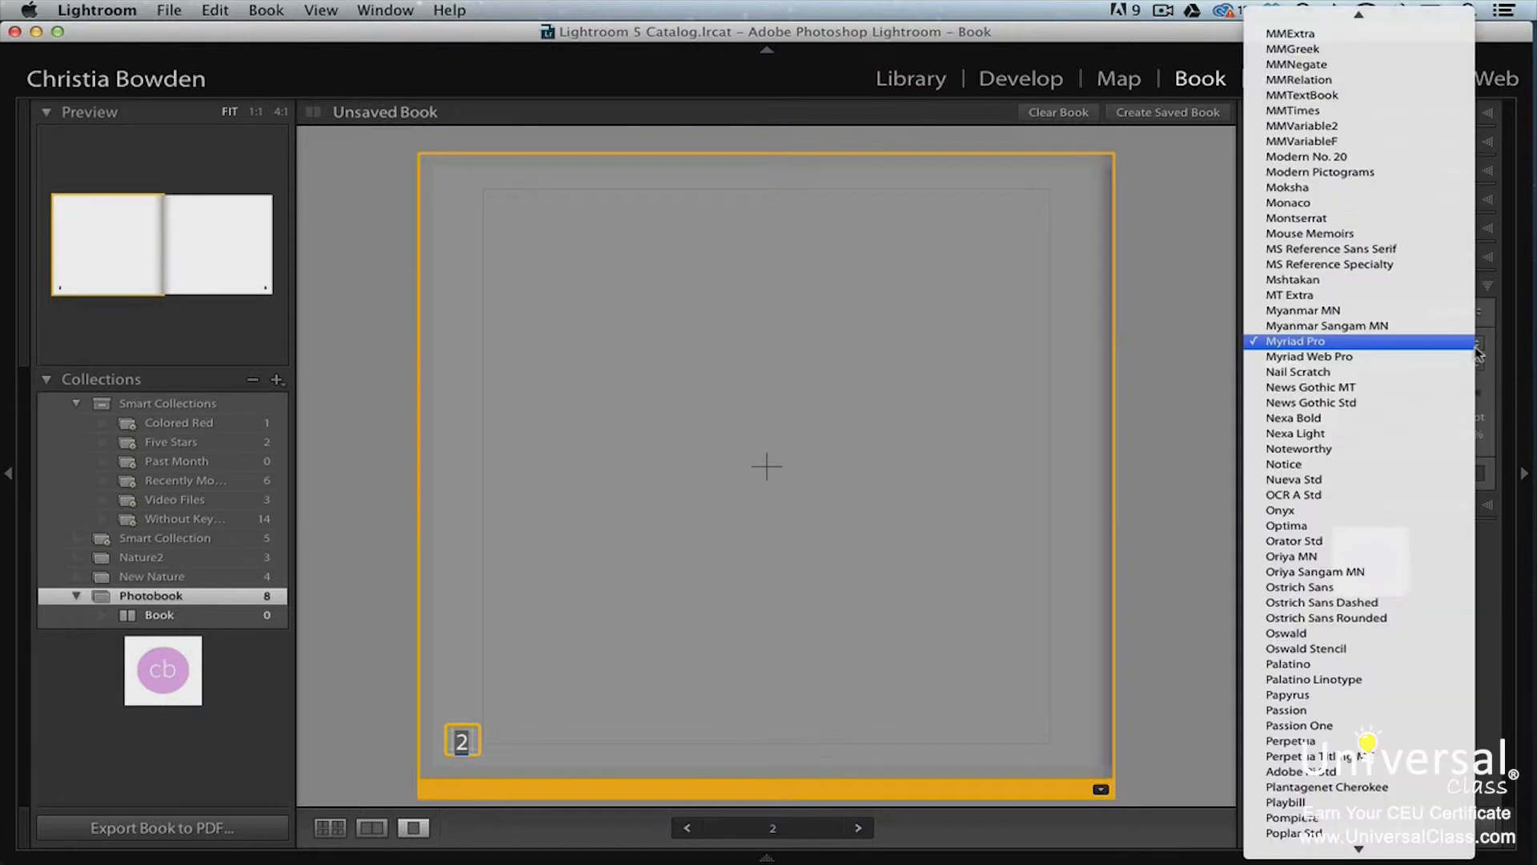
{"action": "left_click", "coordinate": [1441, 311]}
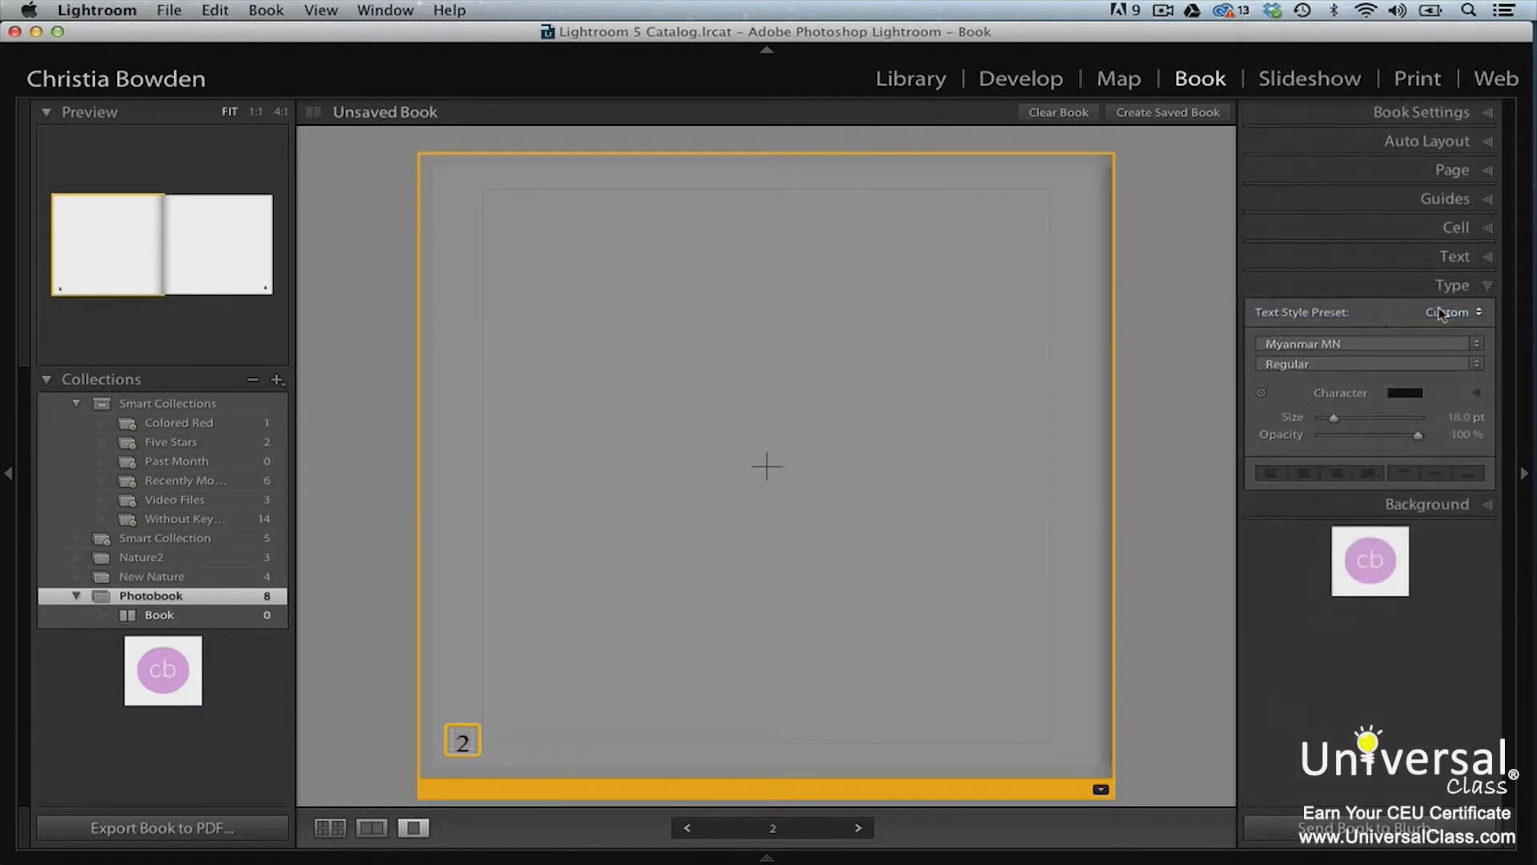
{"action": "left_click", "coordinate": [1477, 364]}
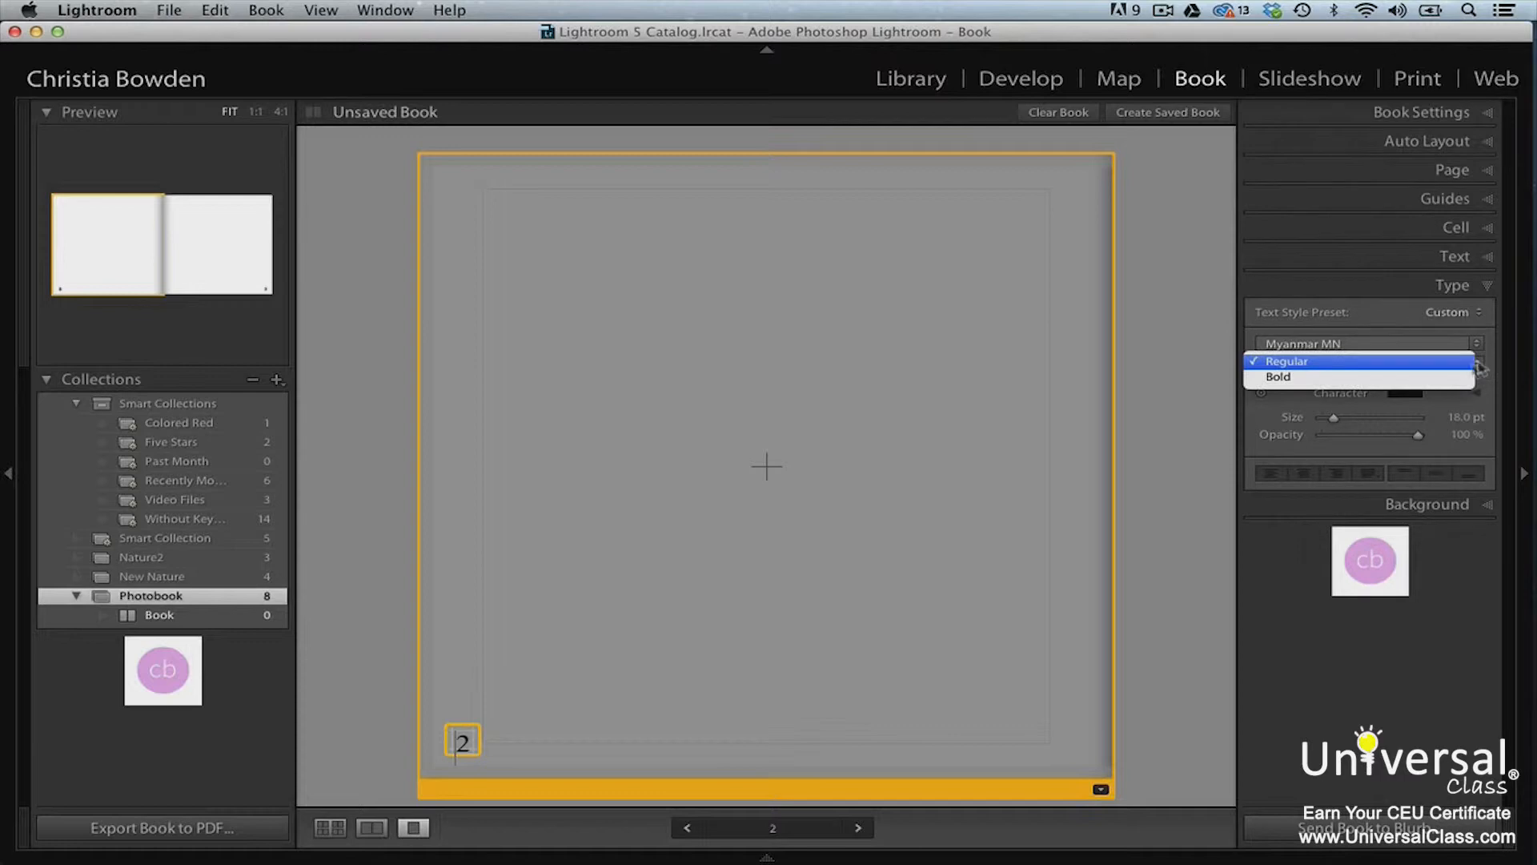
{"action": "left_click", "coordinate": [1466, 376]}
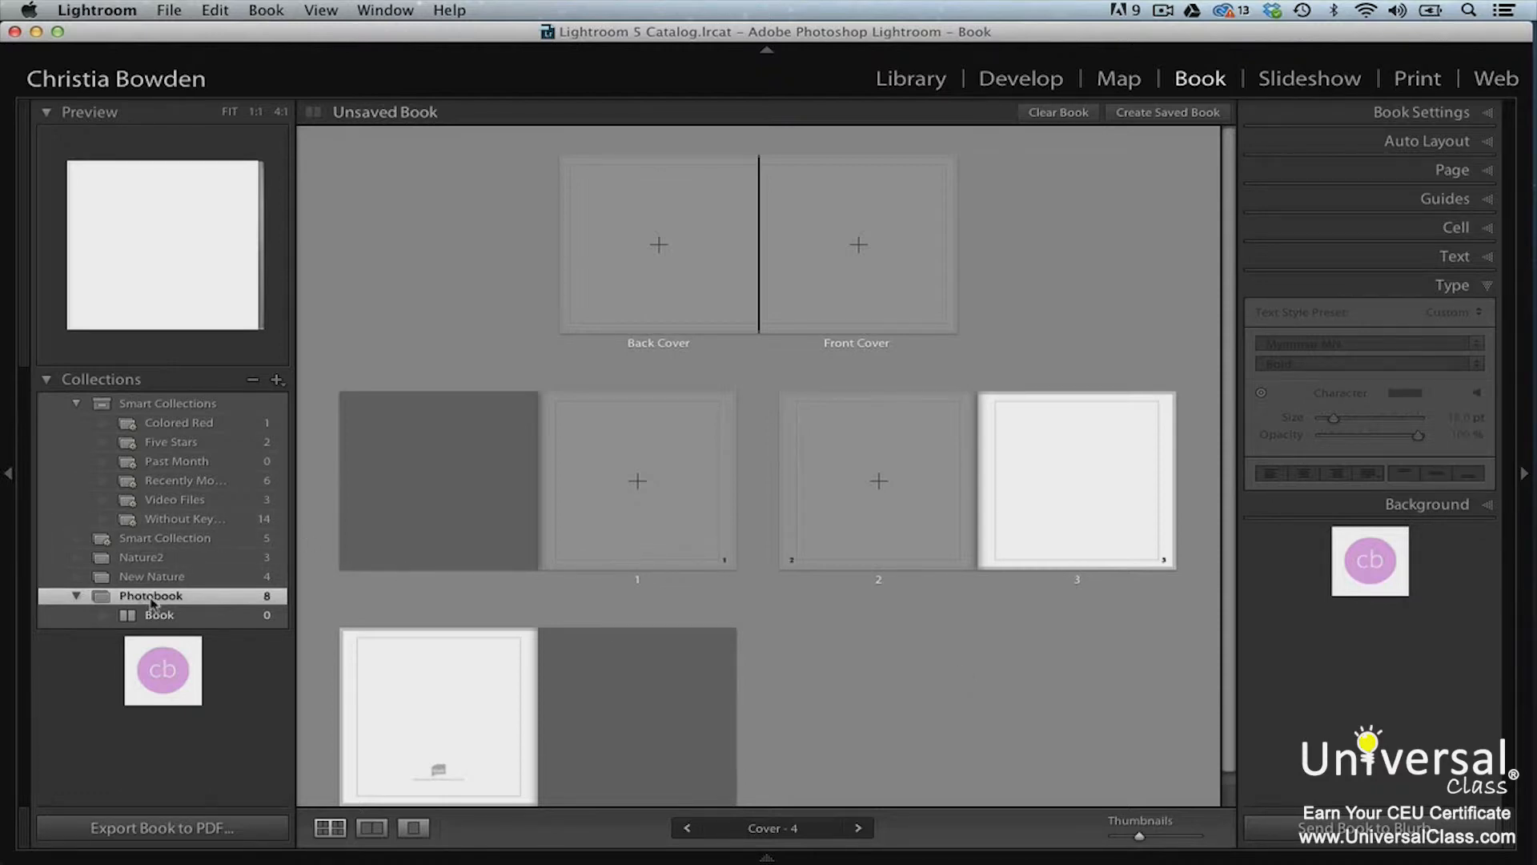
Place the tree silhouette photo on the back cover and the rock formation photo on the front cover
{"action": "mouse_move", "coordinate": [769, 860]}
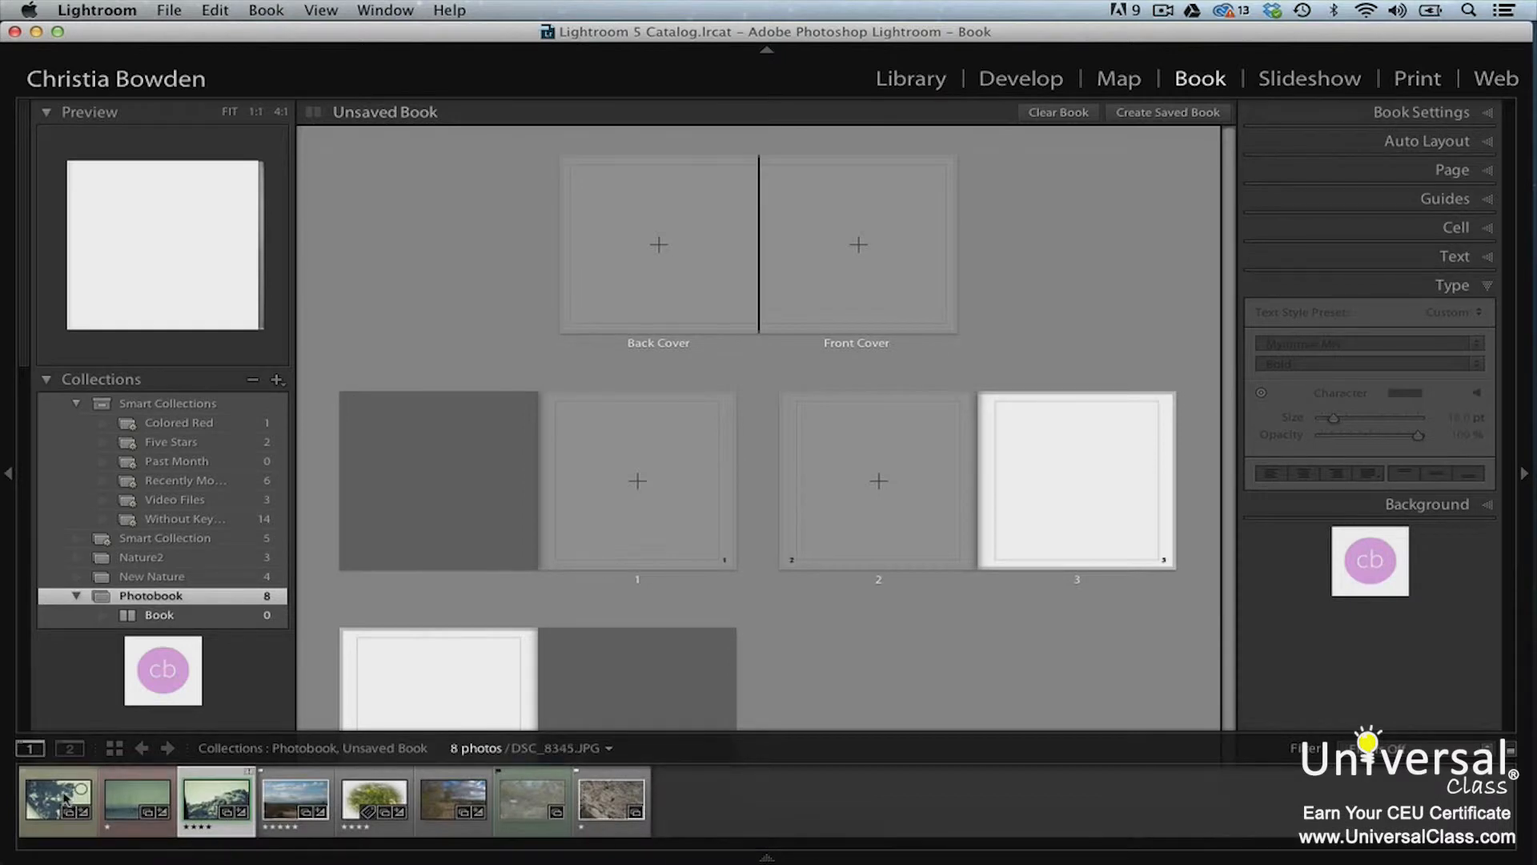
{"action": "left_click_drag", "start_coordinate": [64, 797], "coordinate": [679, 246]}
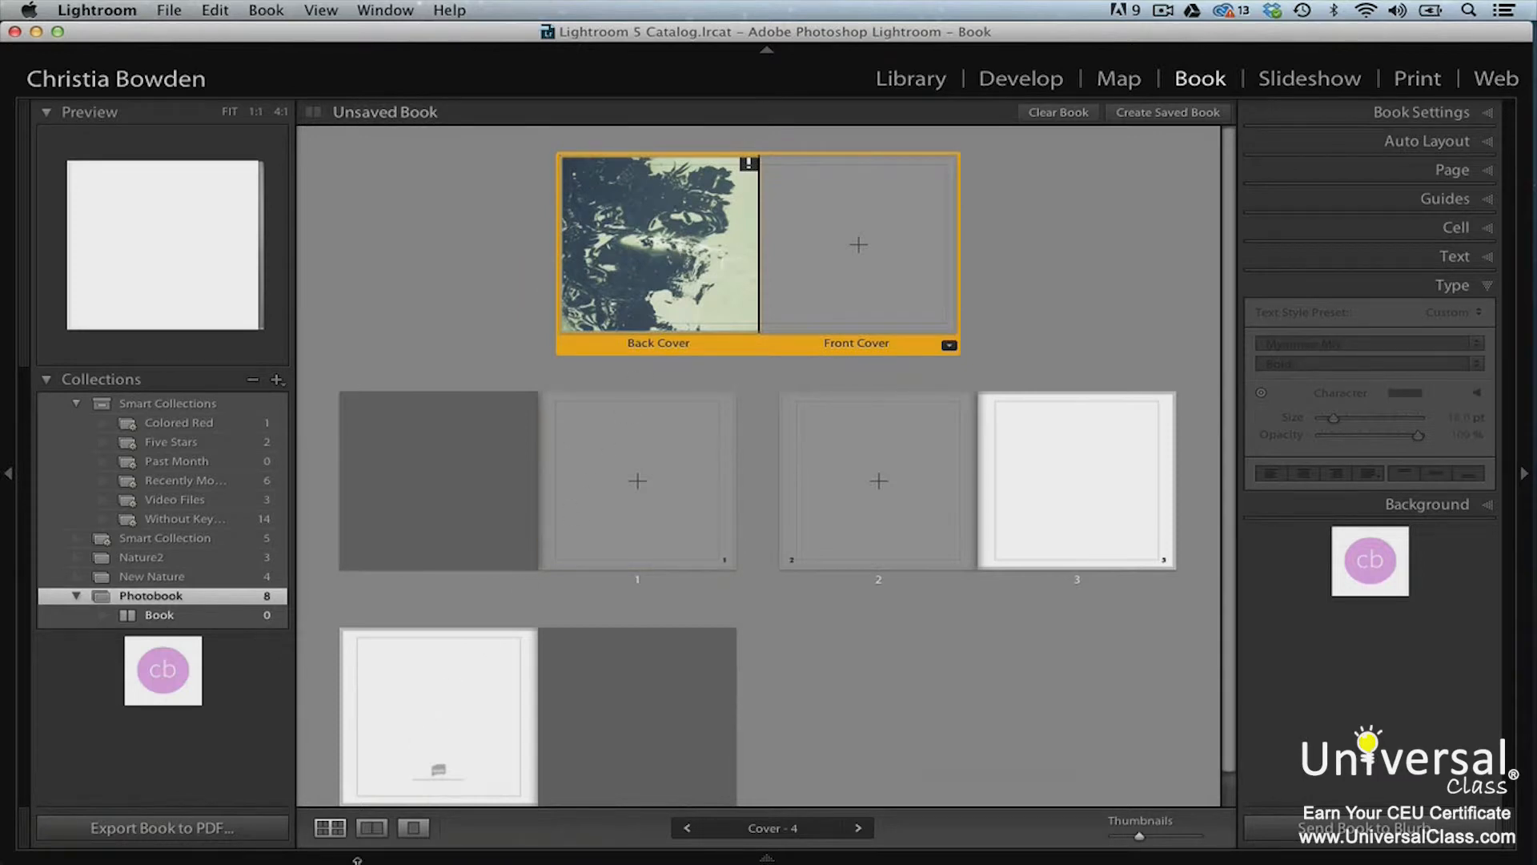
{"action": "mouse_move", "coordinate": [303, 856]}
{"action": "left_click_drag", "start_coordinate": [216, 801], "coordinate": [881, 250]}
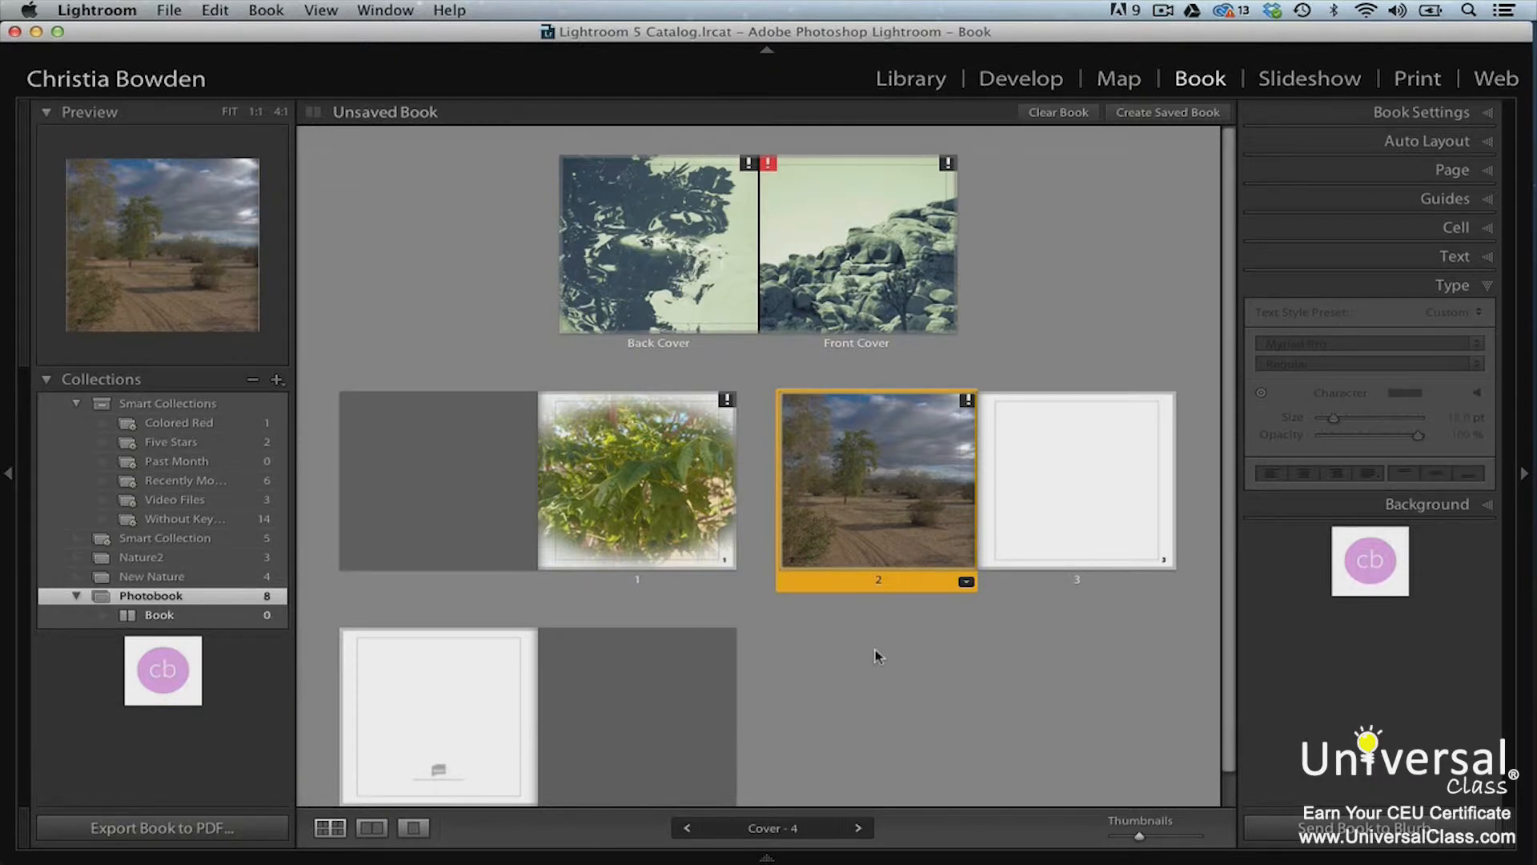
Remove the photo from page 2 and replace page 1's photo with the cloudy desert landscape
{"action": "right_click", "coordinate": [865, 510]}
{"action": "left_click", "coordinate": [907, 546]}
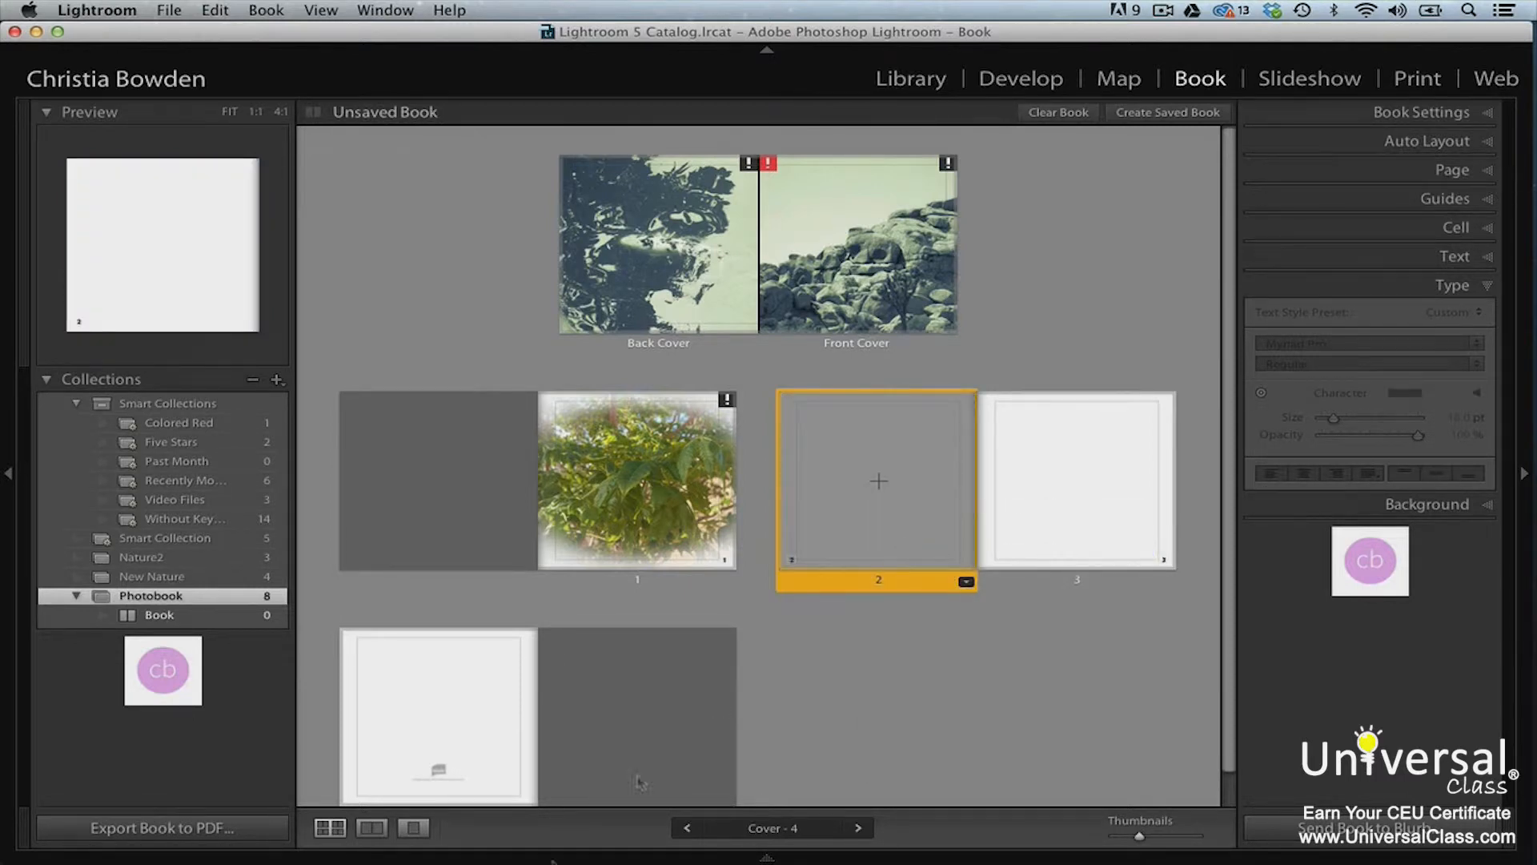
{"action": "mouse_move", "coordinate": [456, 861]}
{"action": "left_click_drag", "start_coordinate": [306, 803], "coordinate": [636, 474]}
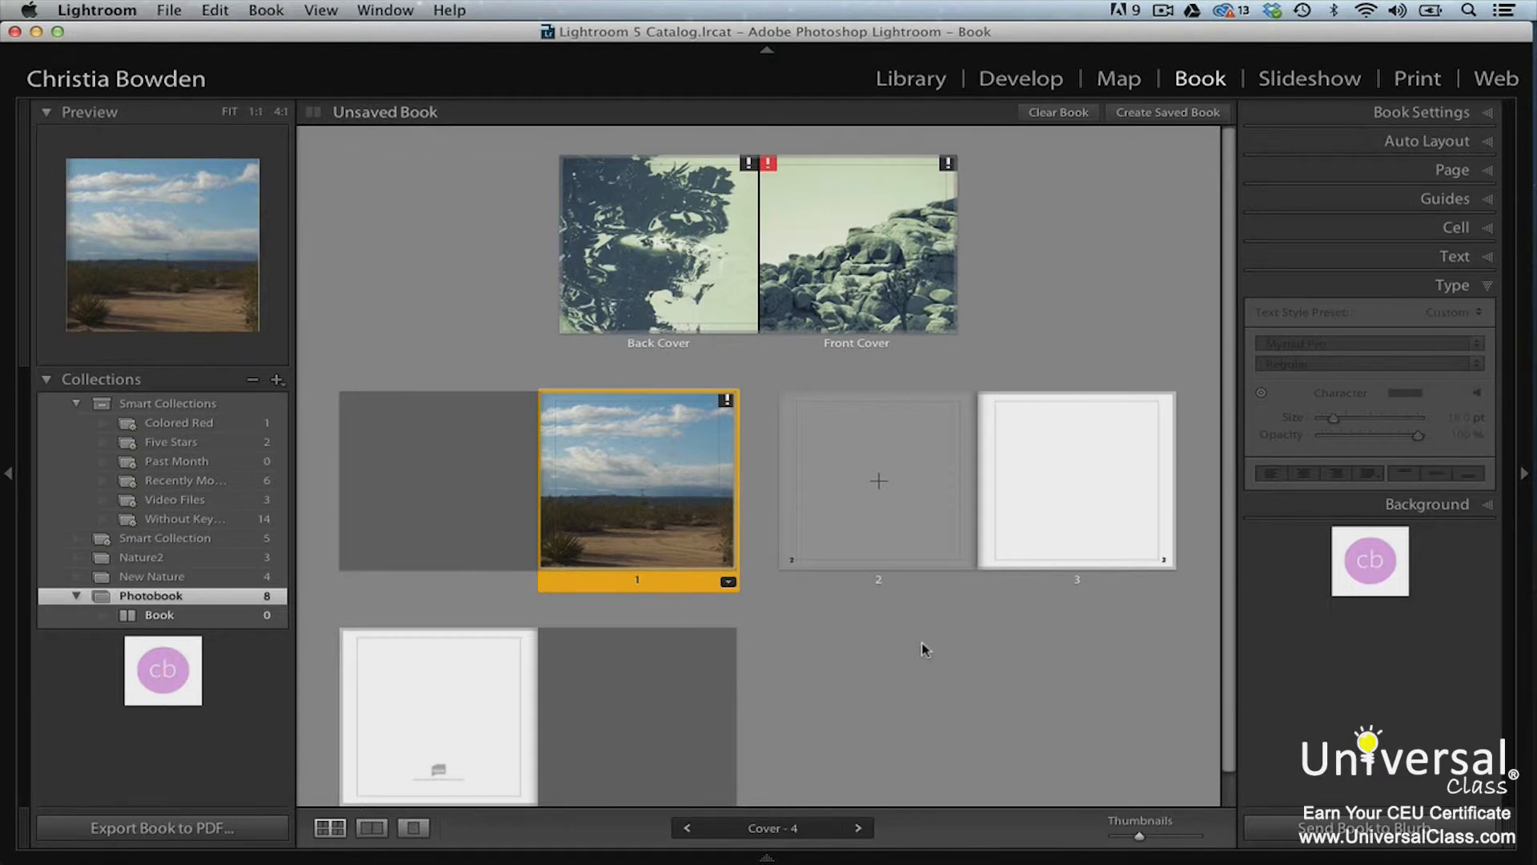
Set the zoom of page 1's photo to 12% and give its cell 47 pt of padding on all sides
{"action": "double_click", "coordinate": [662, 473]}
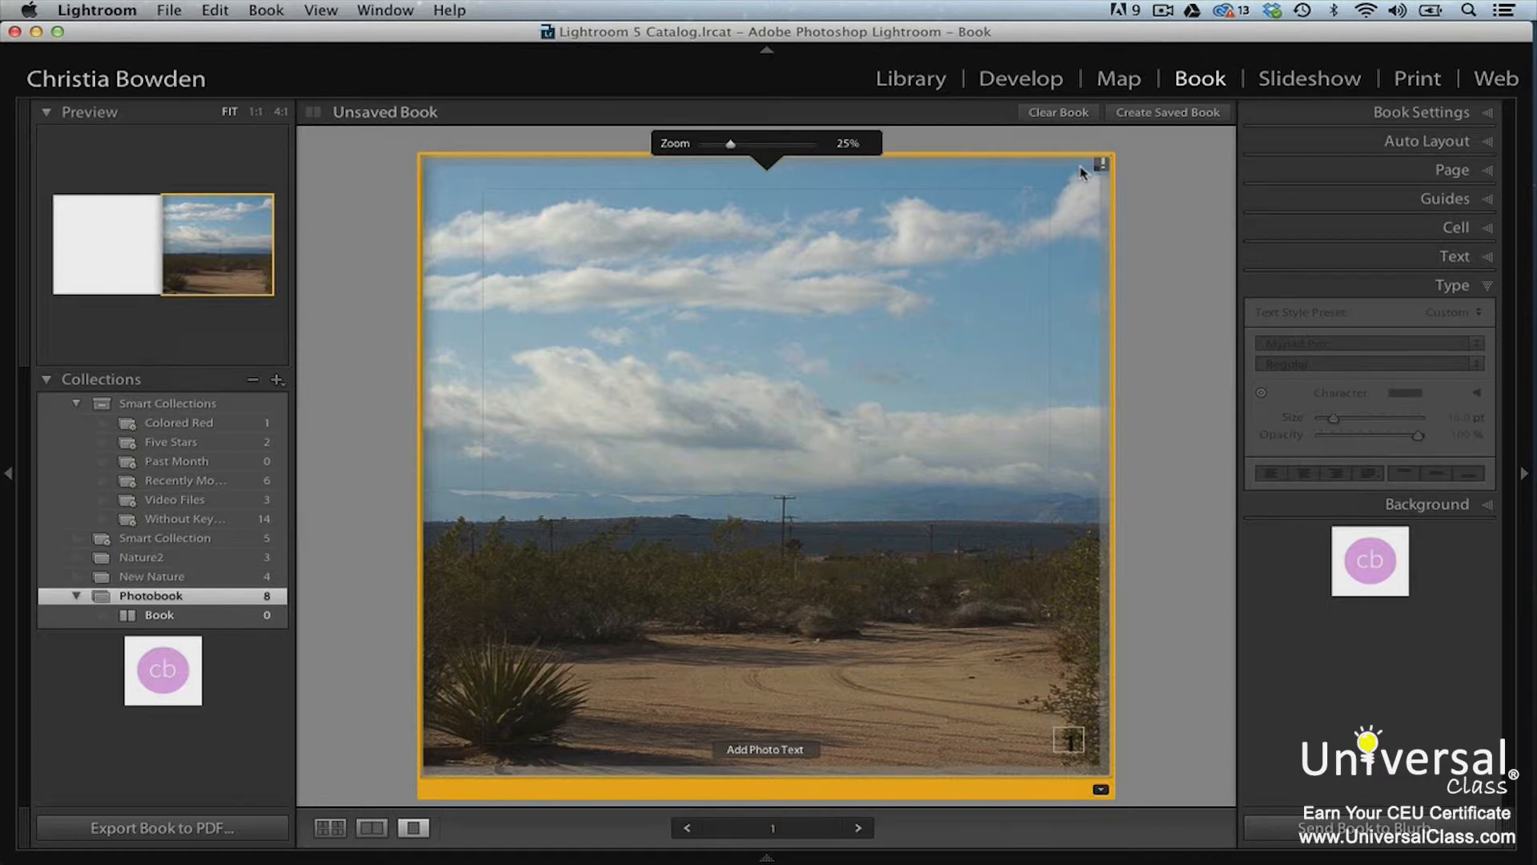
{"action": "left_click_drag", "start_coordinate": [730, 145], "coordinate": [719, 149]}
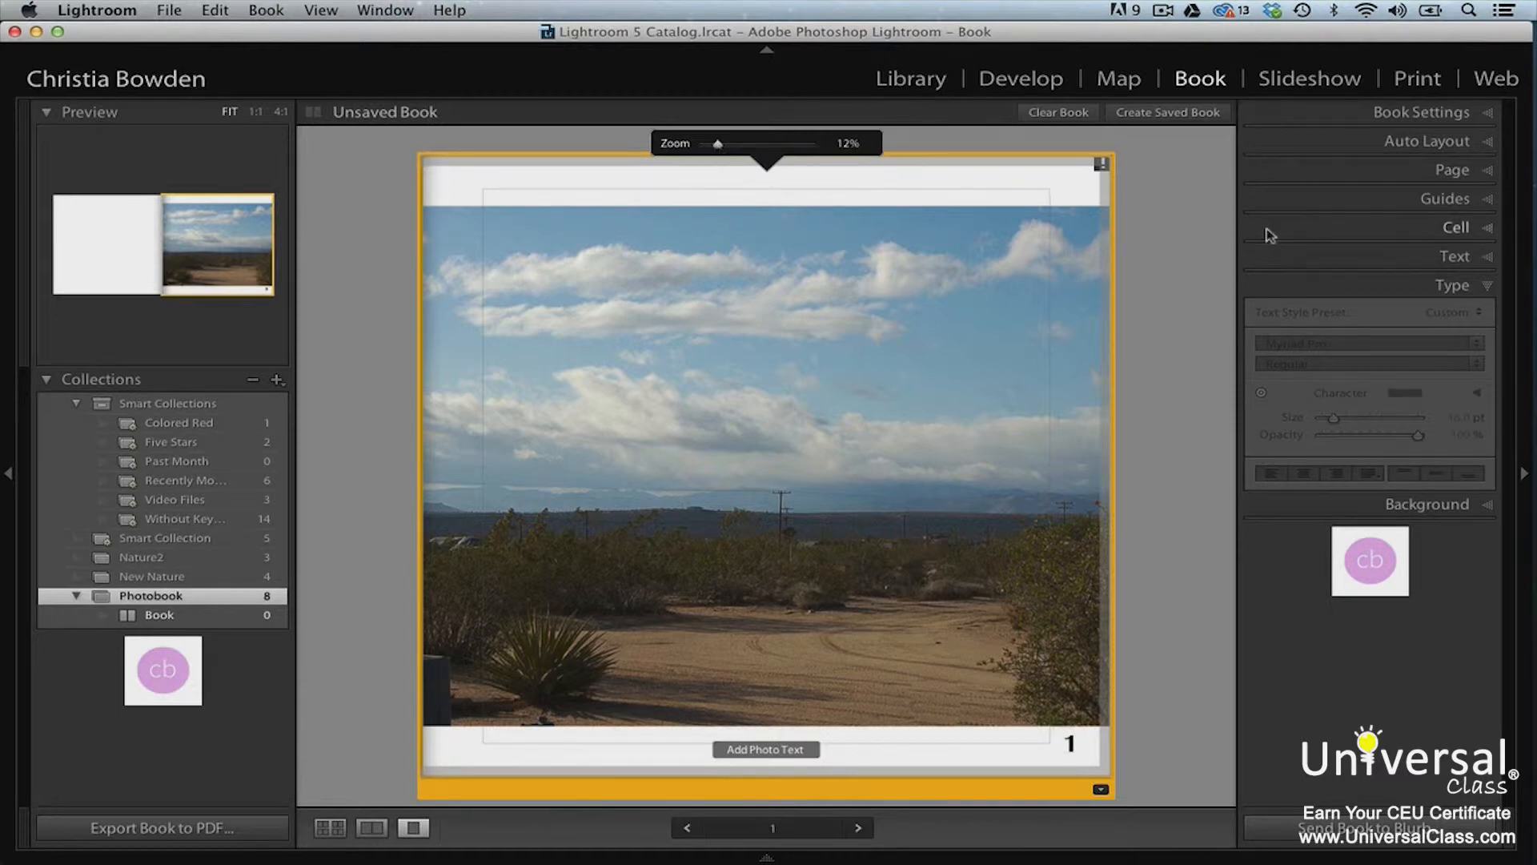
{"action": "left_click", "coordinate": [1408, 228]}
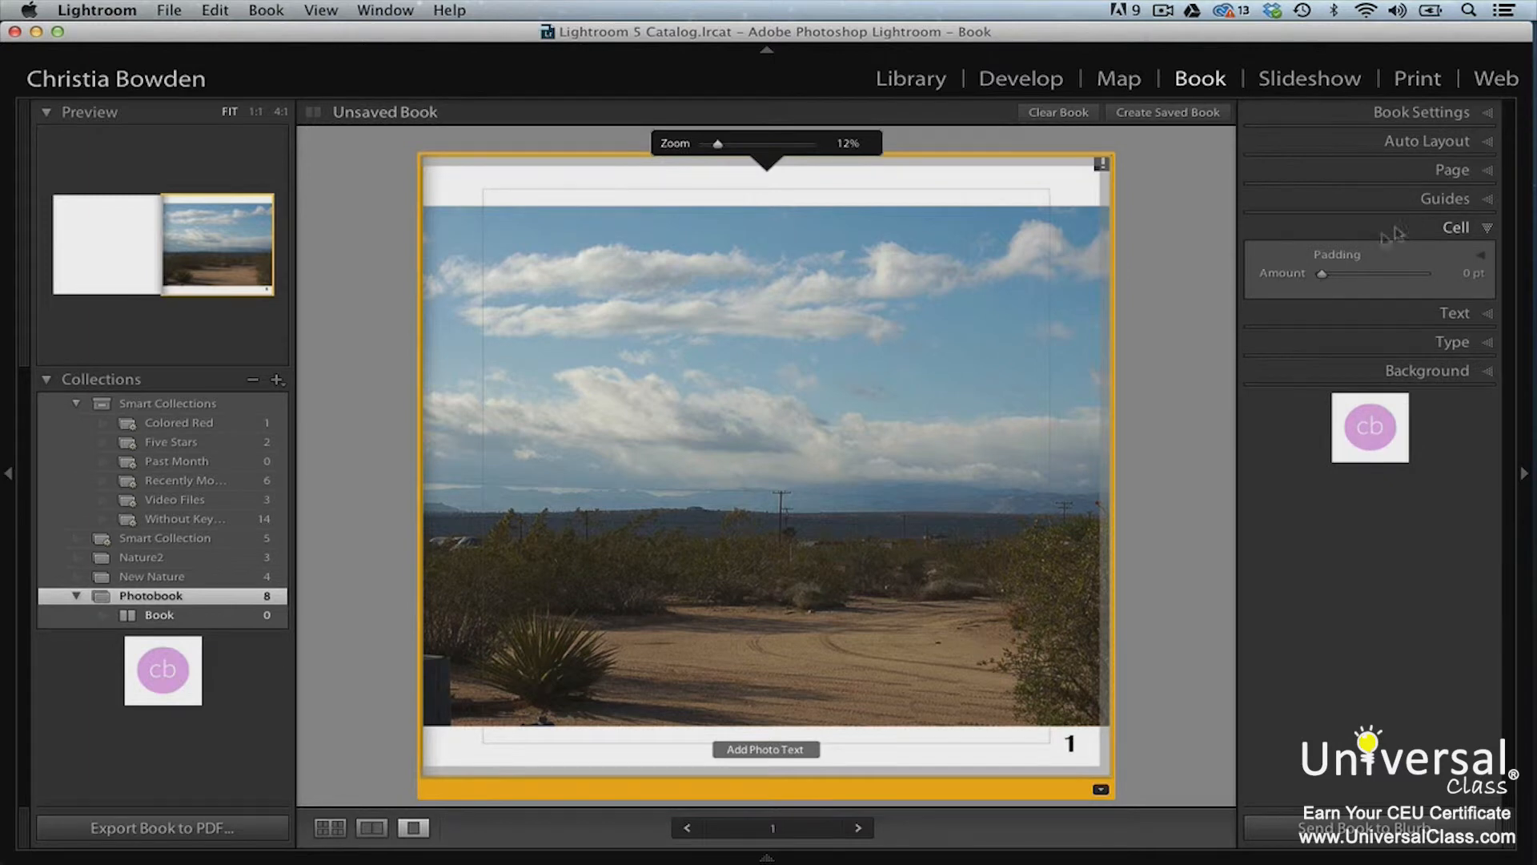
{"action": "left_click_drag", "start_coordinate": [1325, 273], "coordinate": [1335, 273]}
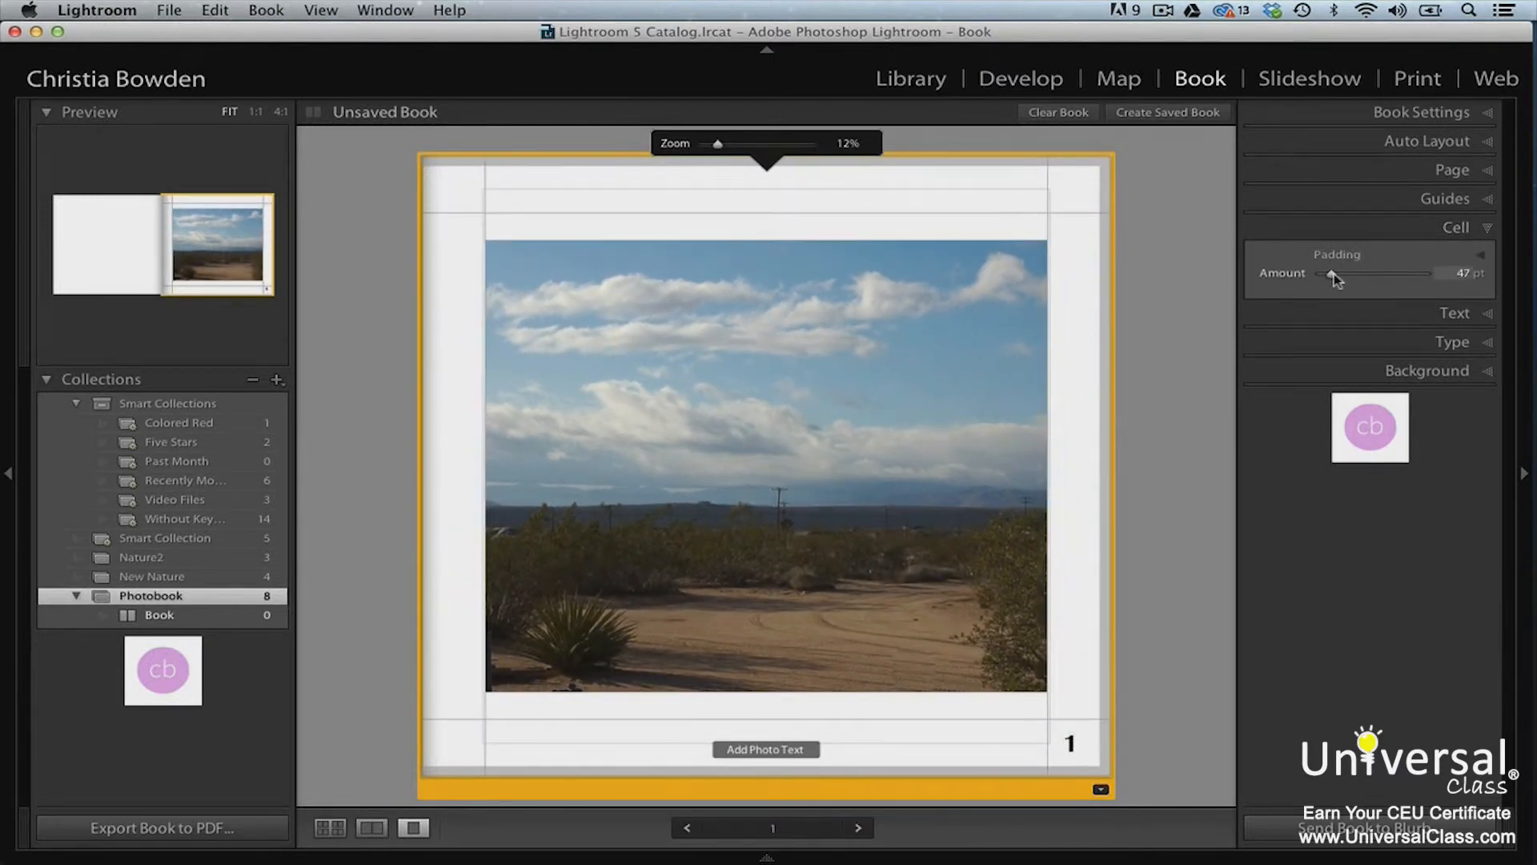
{"action": "left_click", "coordinate": [1480, 254]}
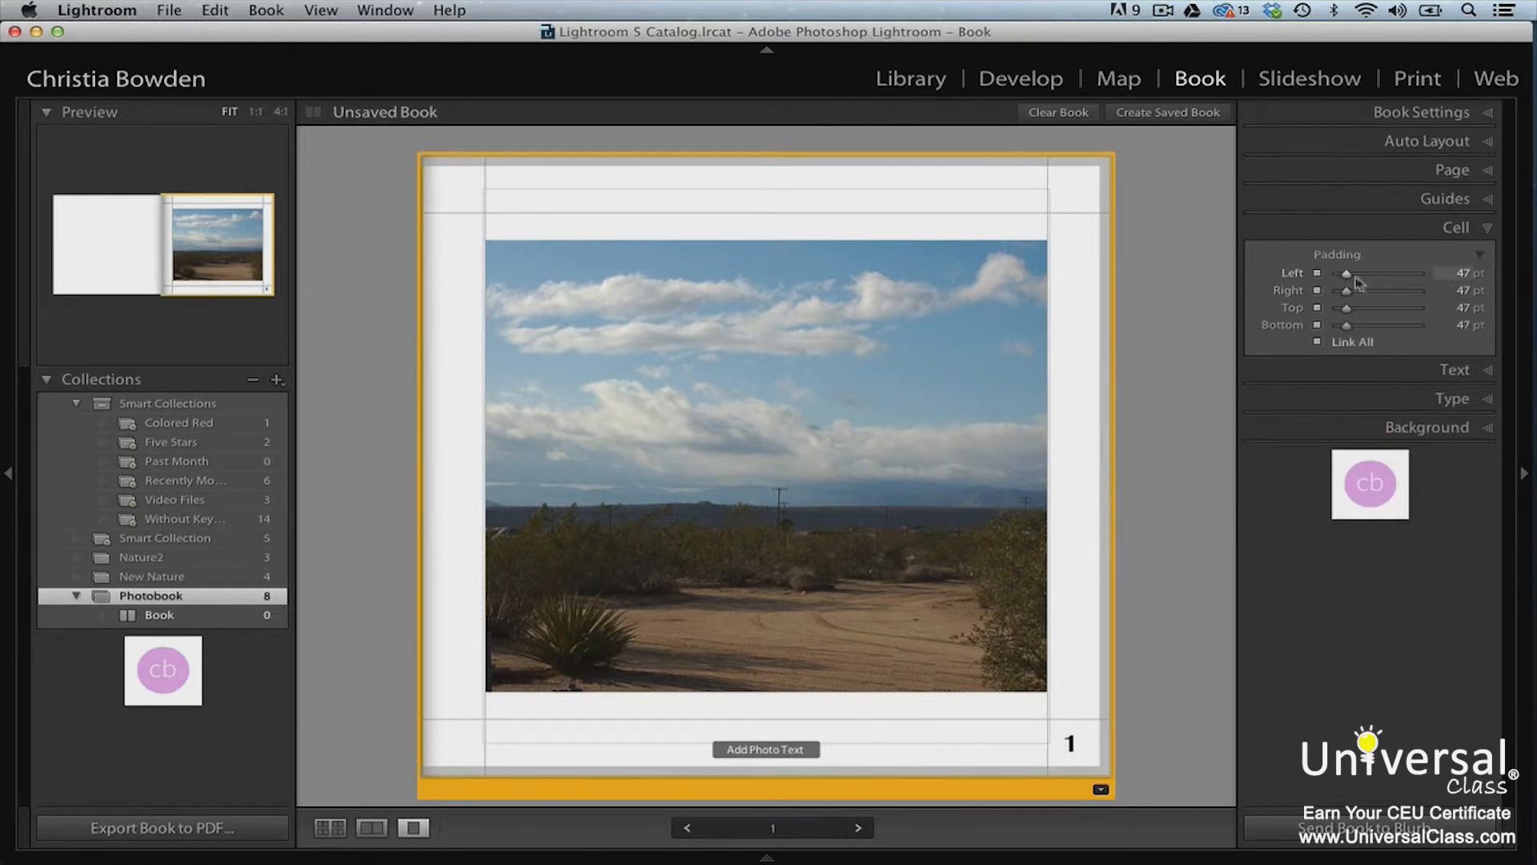
{"action": "left_click_drag", "start_coordinate": [1346, 274], "coordinate": [1347, 275]}
{"action": "left_click", "coordinate": [331, 829]}
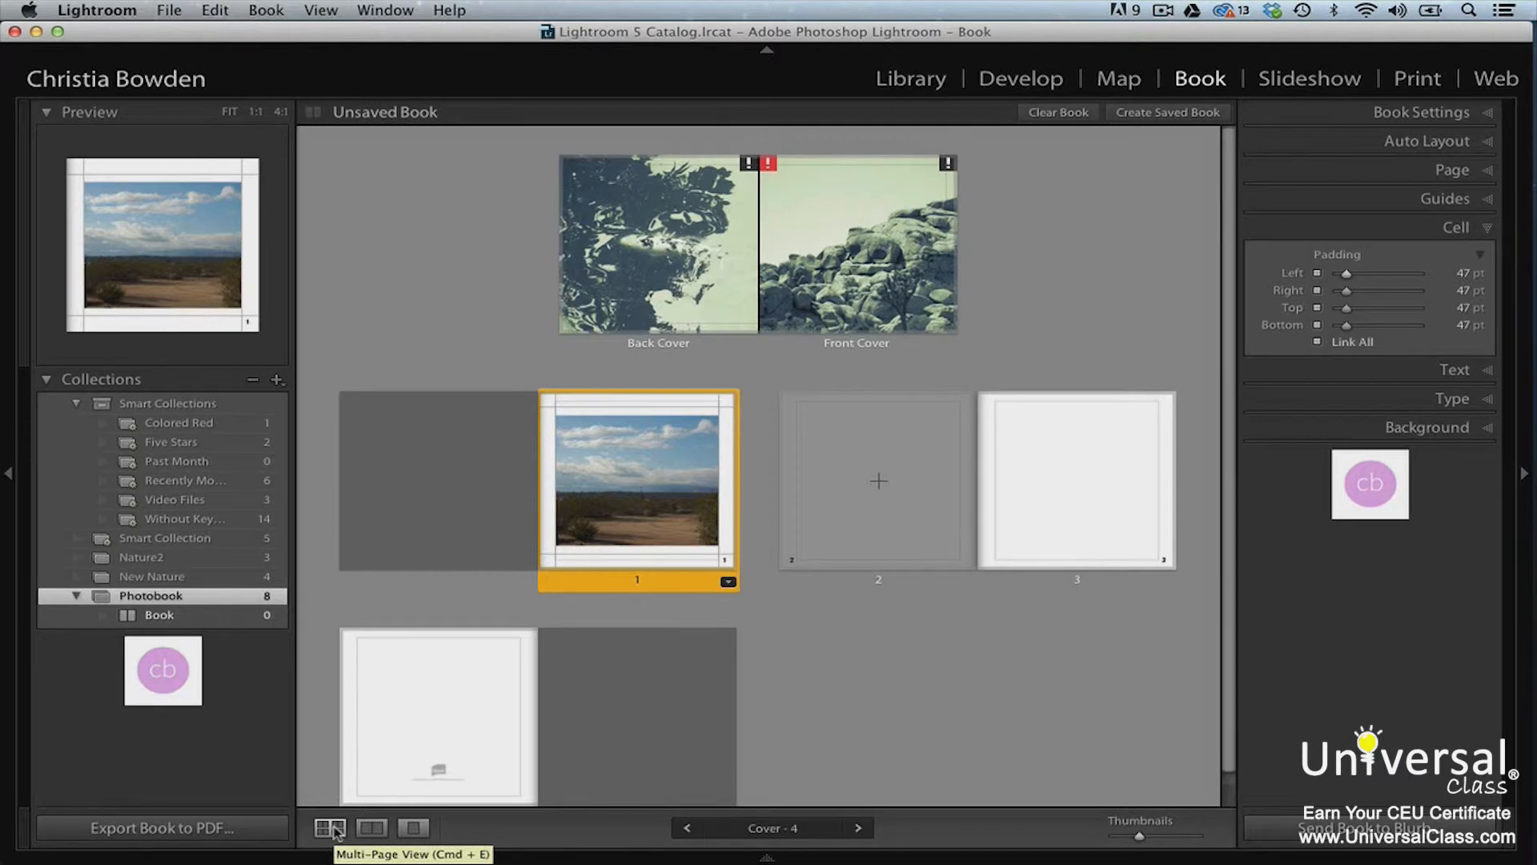
In the spread view of page 1, add the green desert garden photo as the global page background at 56% opacity
{"action": "left_click", "coordinate": [891, 666]}
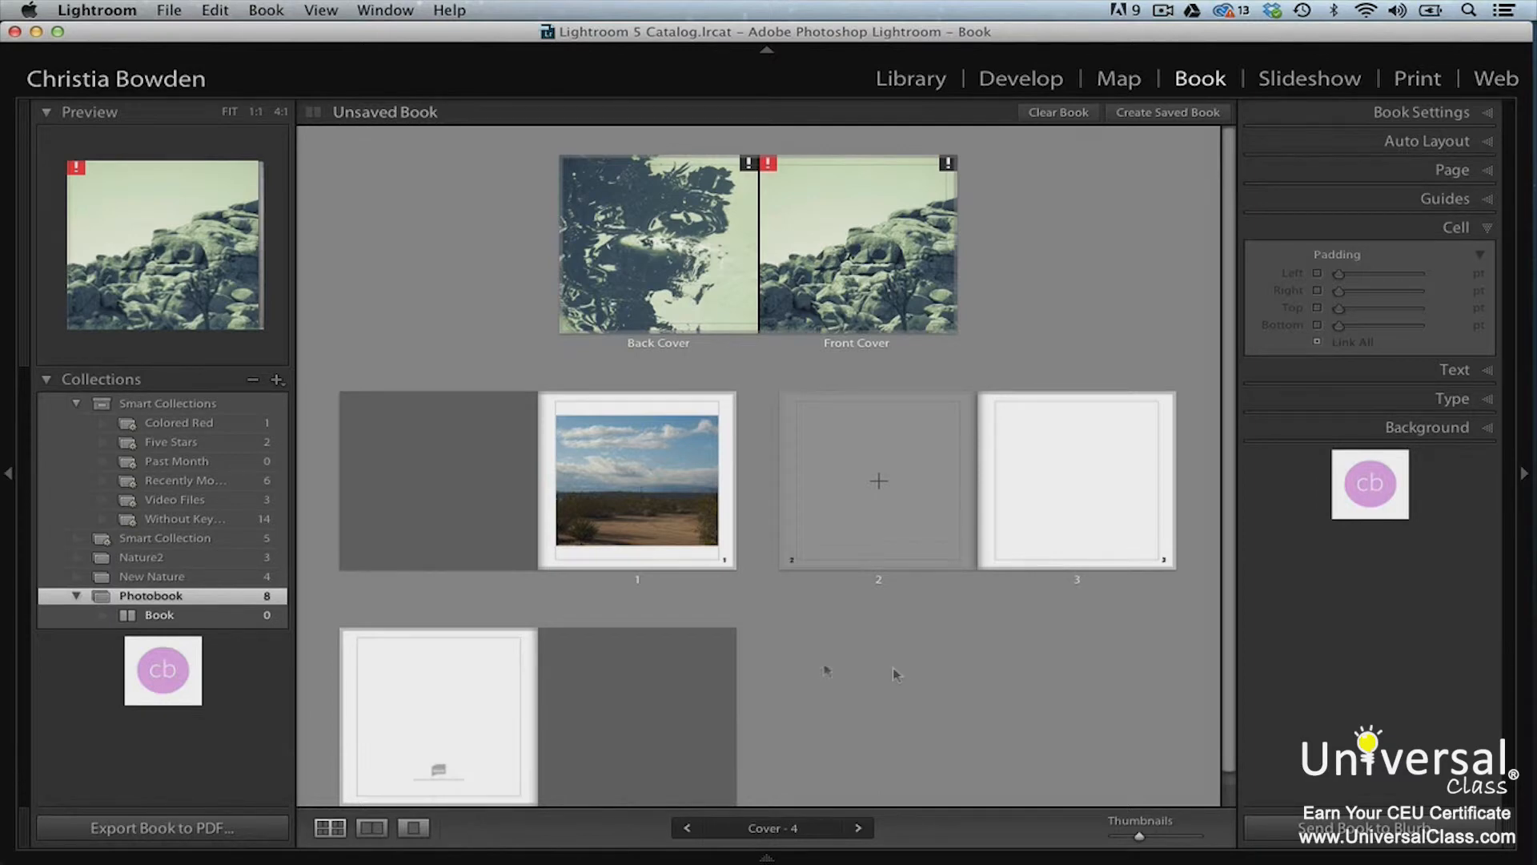
{"action": "left_click", "coordinate": [650, 519]}
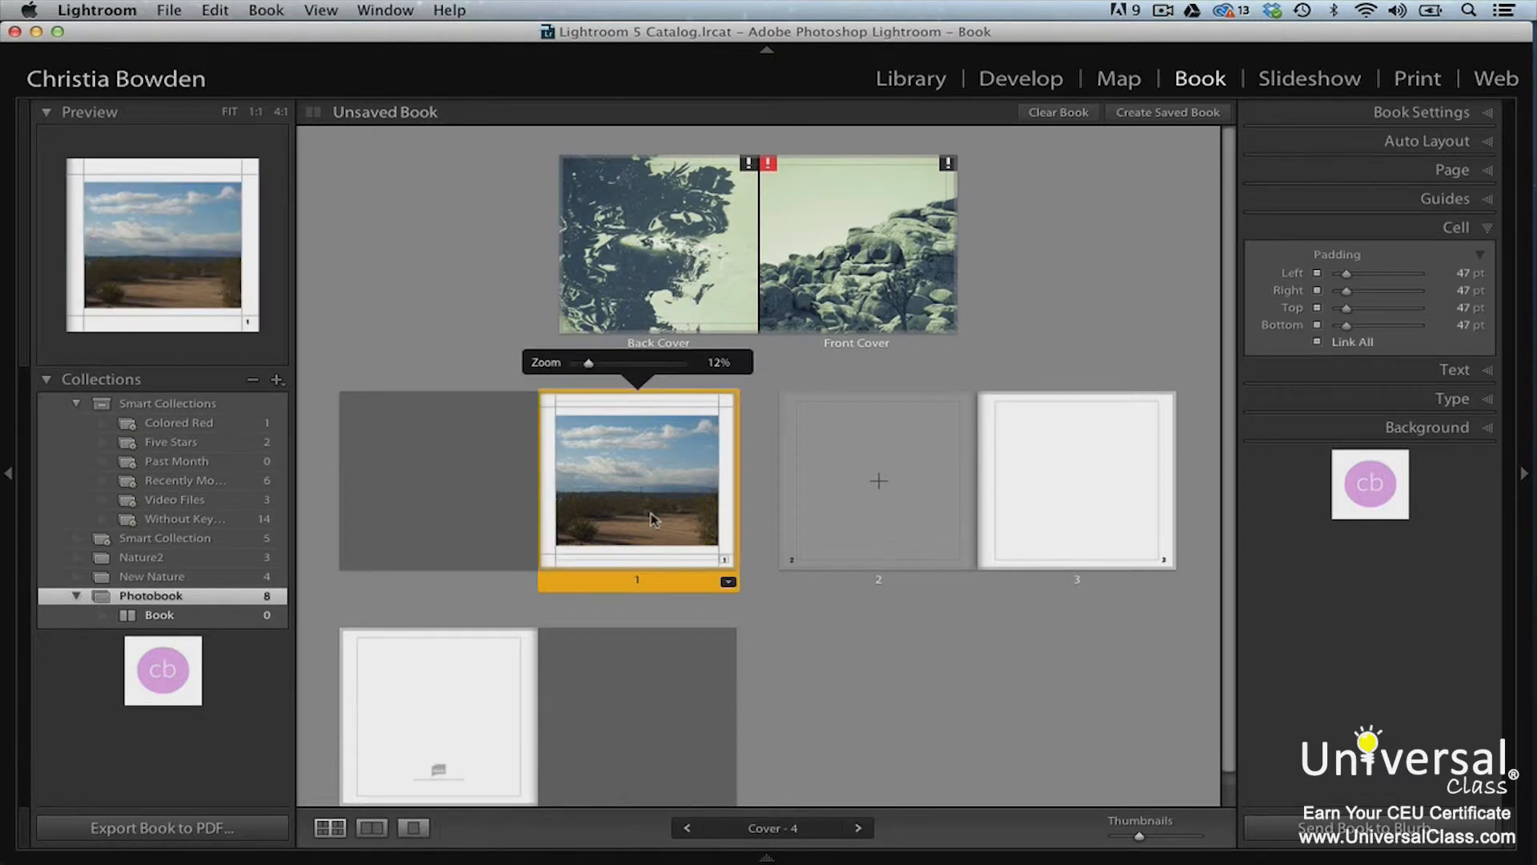
{"action": "left_click", "coordinate": [371, 827]}
{"action": "left_click", "coordinate": [1429, 428]}
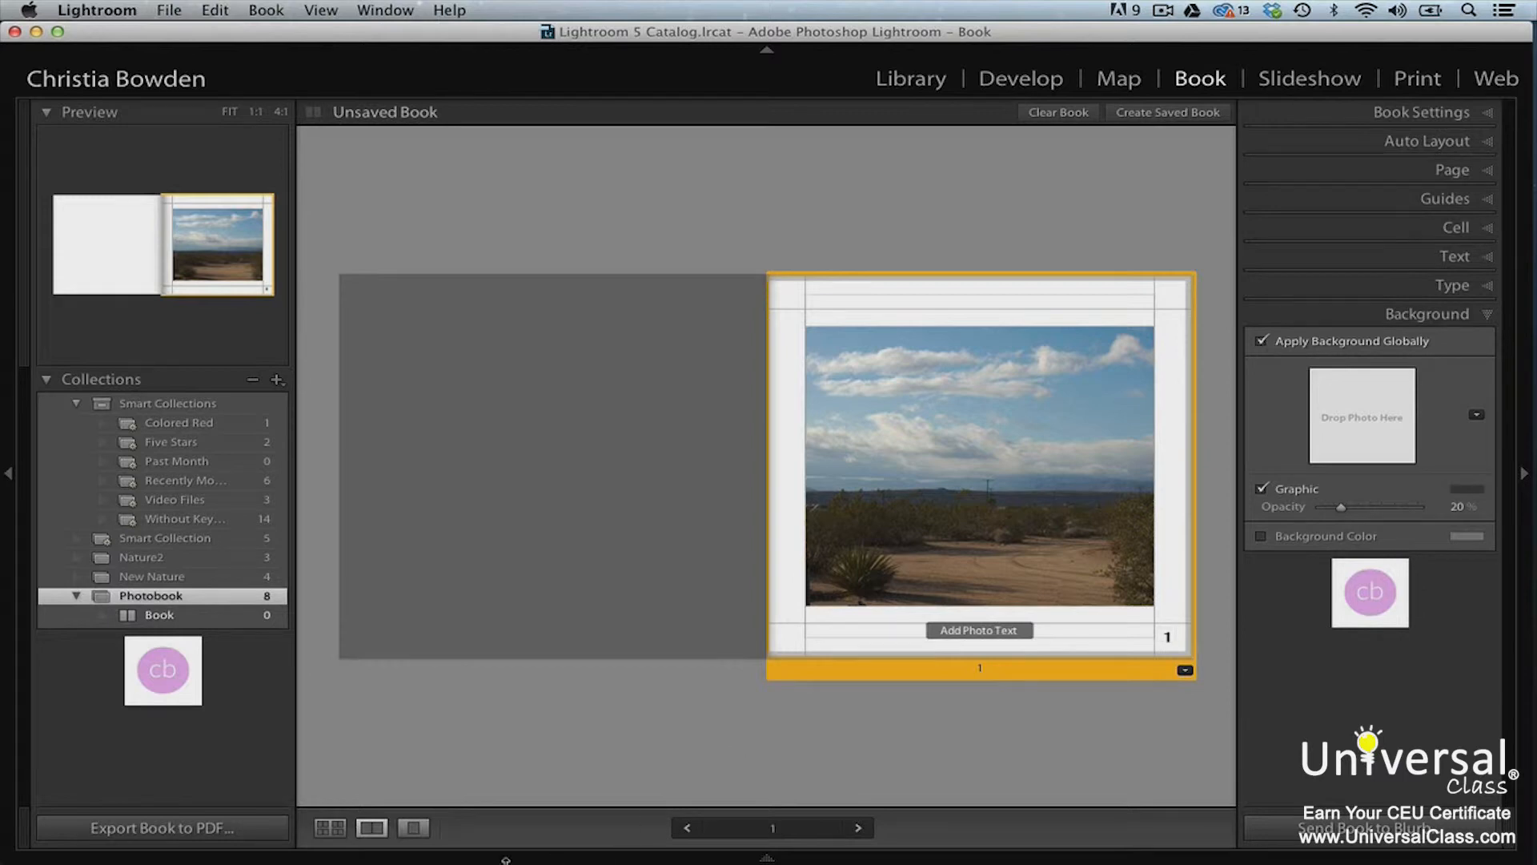
{"action": "mouse_move", "coordinate": [500, 859]}
{"action": "left_click_drag", "start_coordinate": [530, 801], "coordinate": [1369, 423]}
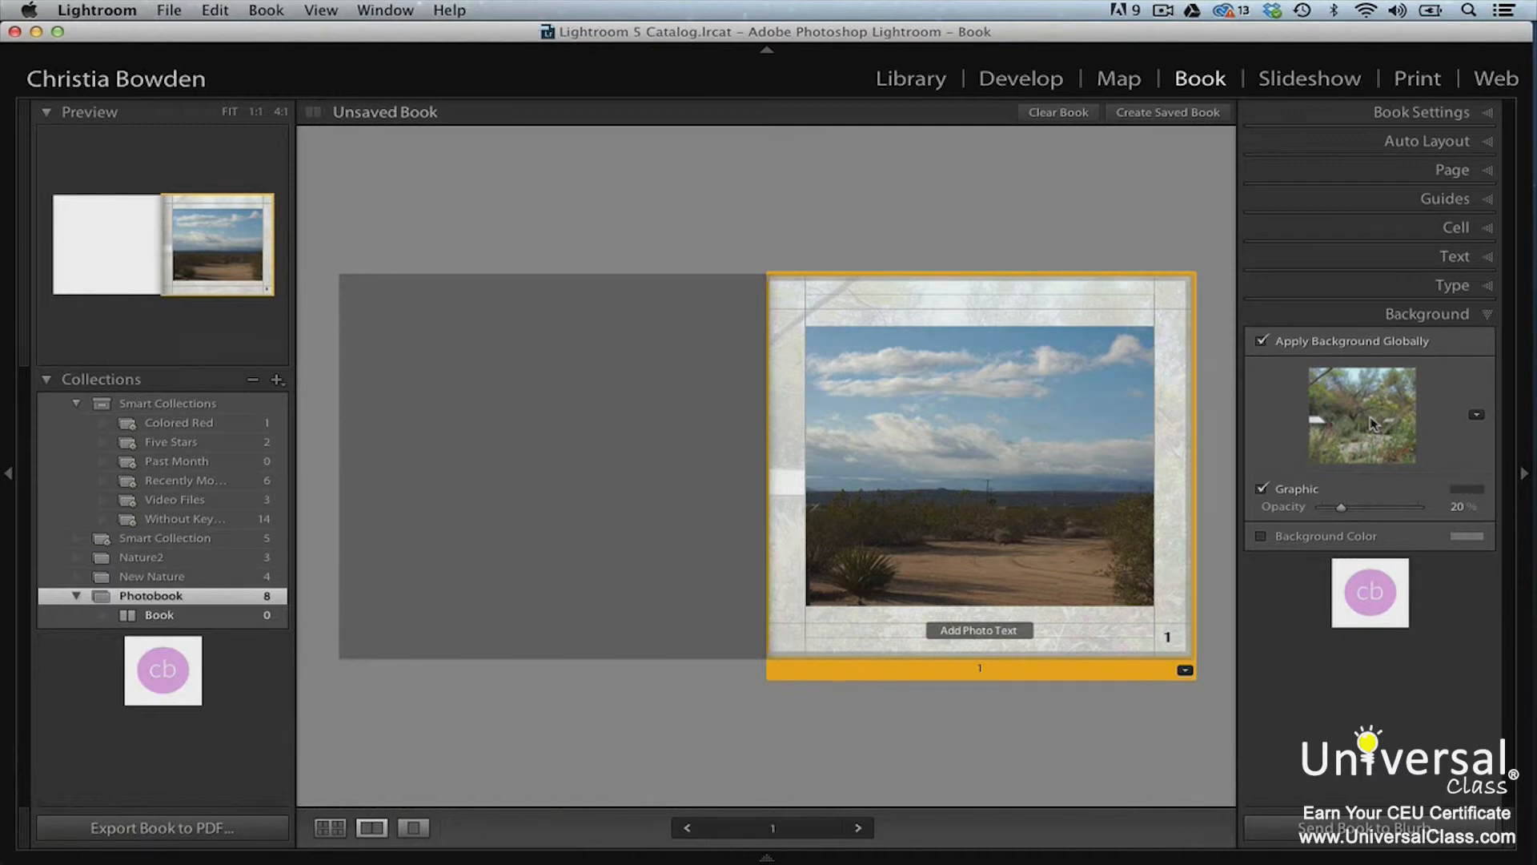
{"action": "left_click_drag", "start_coordinate": [1341, 508], "coordinate": [1377, 507]}
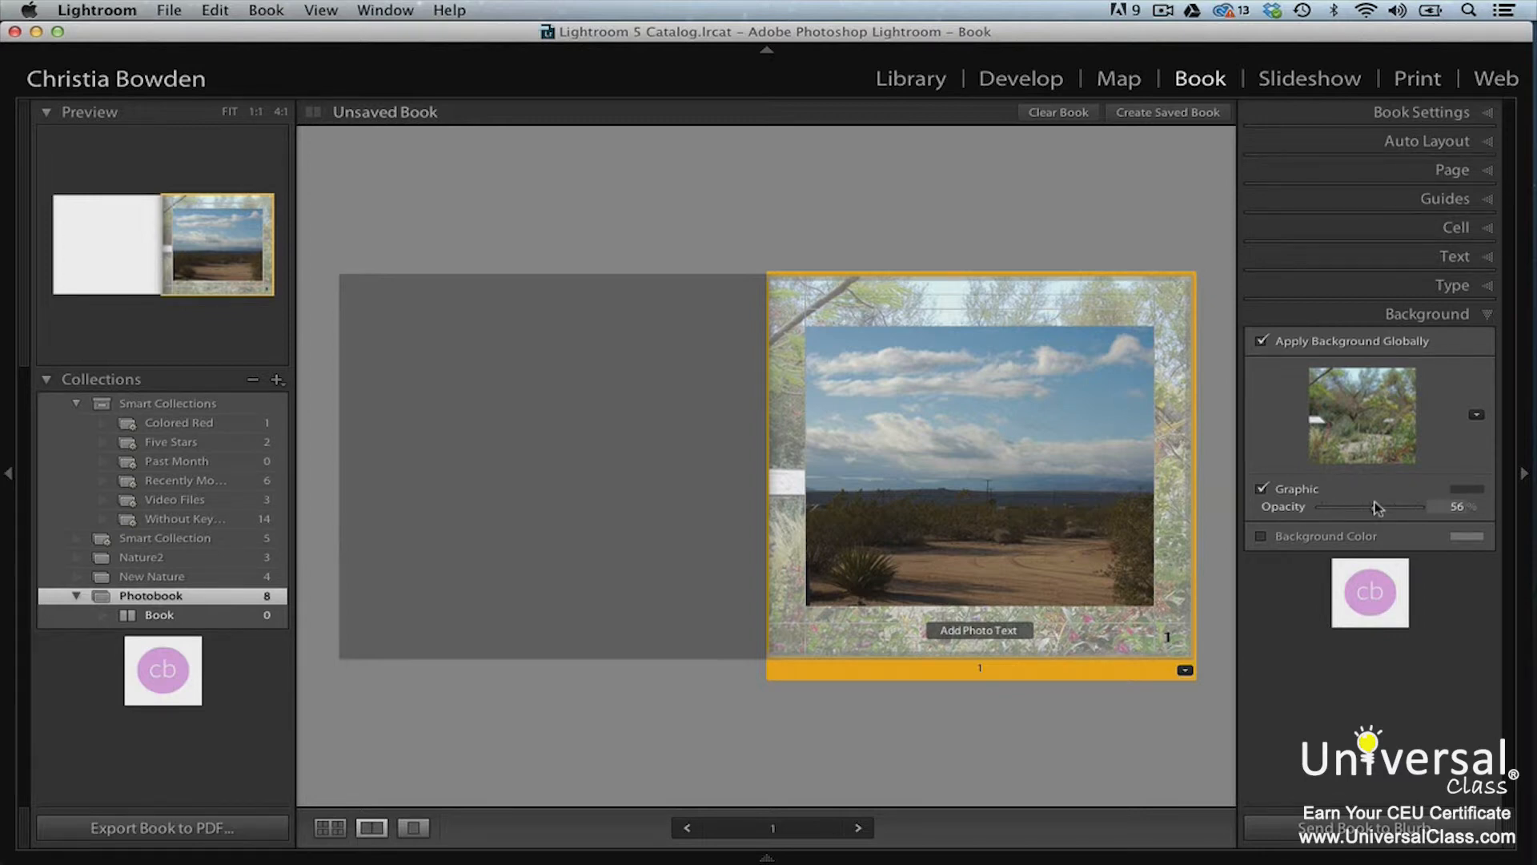
Turn on a cyan-blue background color (about H 192, S 93, L 48) for the pages and remove the background photo
{"action": "left_click", "coordinate": [1262, 536]}
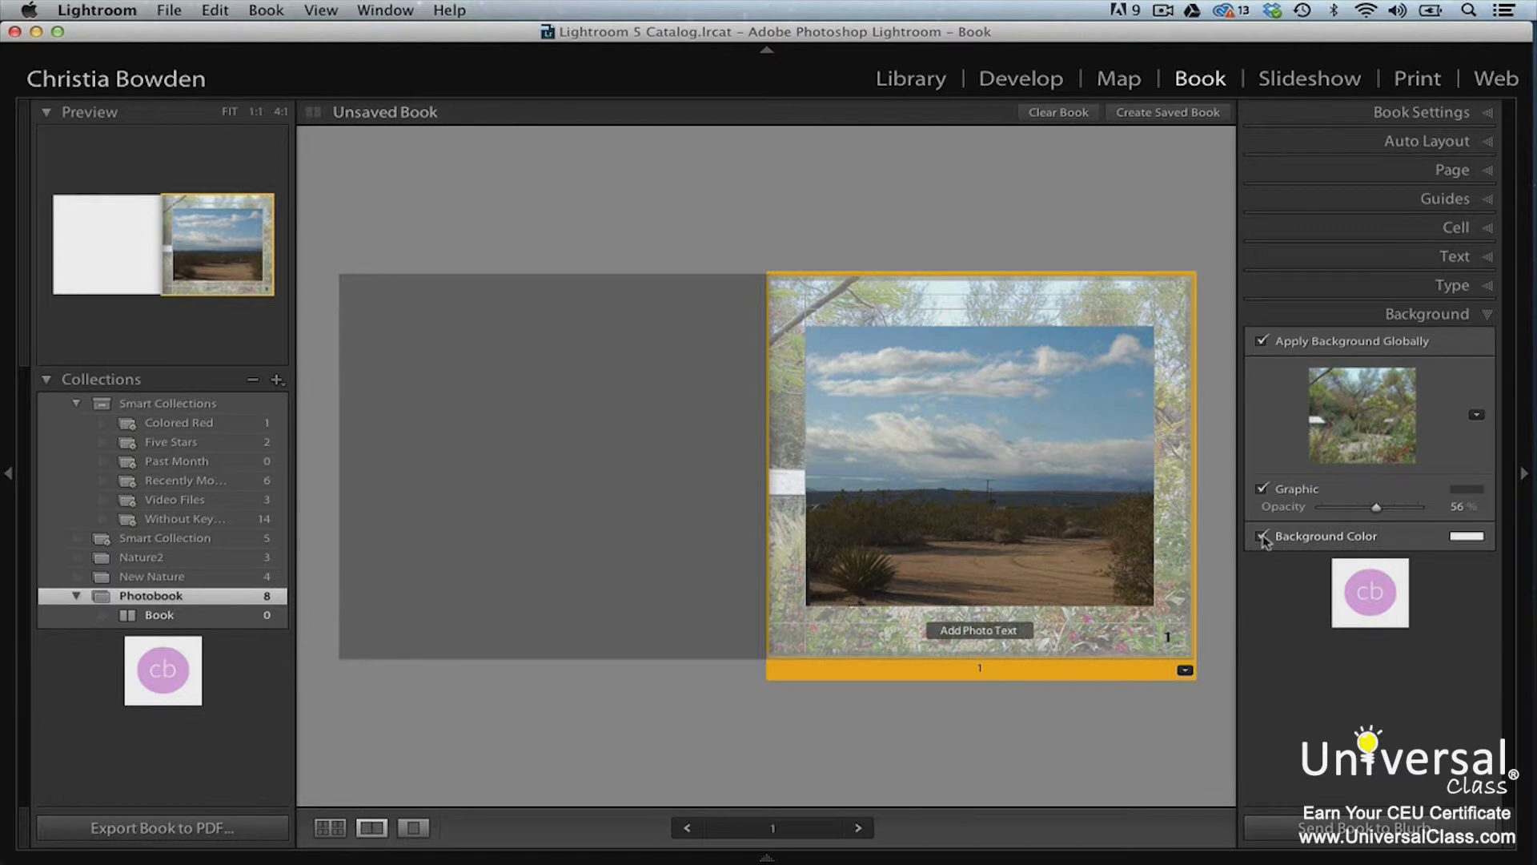
{"action": "left_click", "coordinate": [1466, 536]}
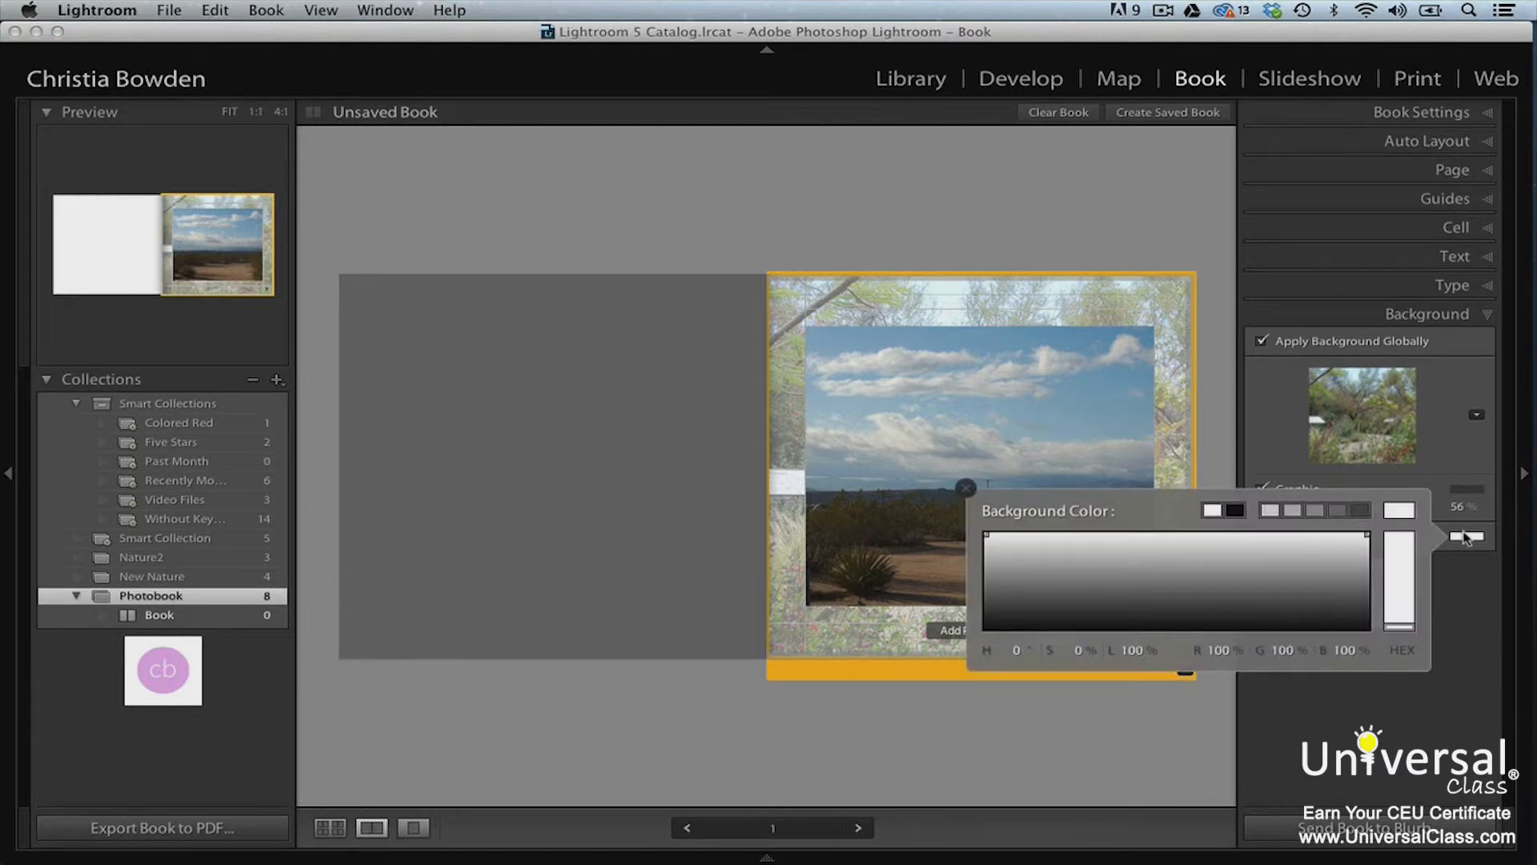
{"action": "left_click", "coordinate": [1401, 540]}
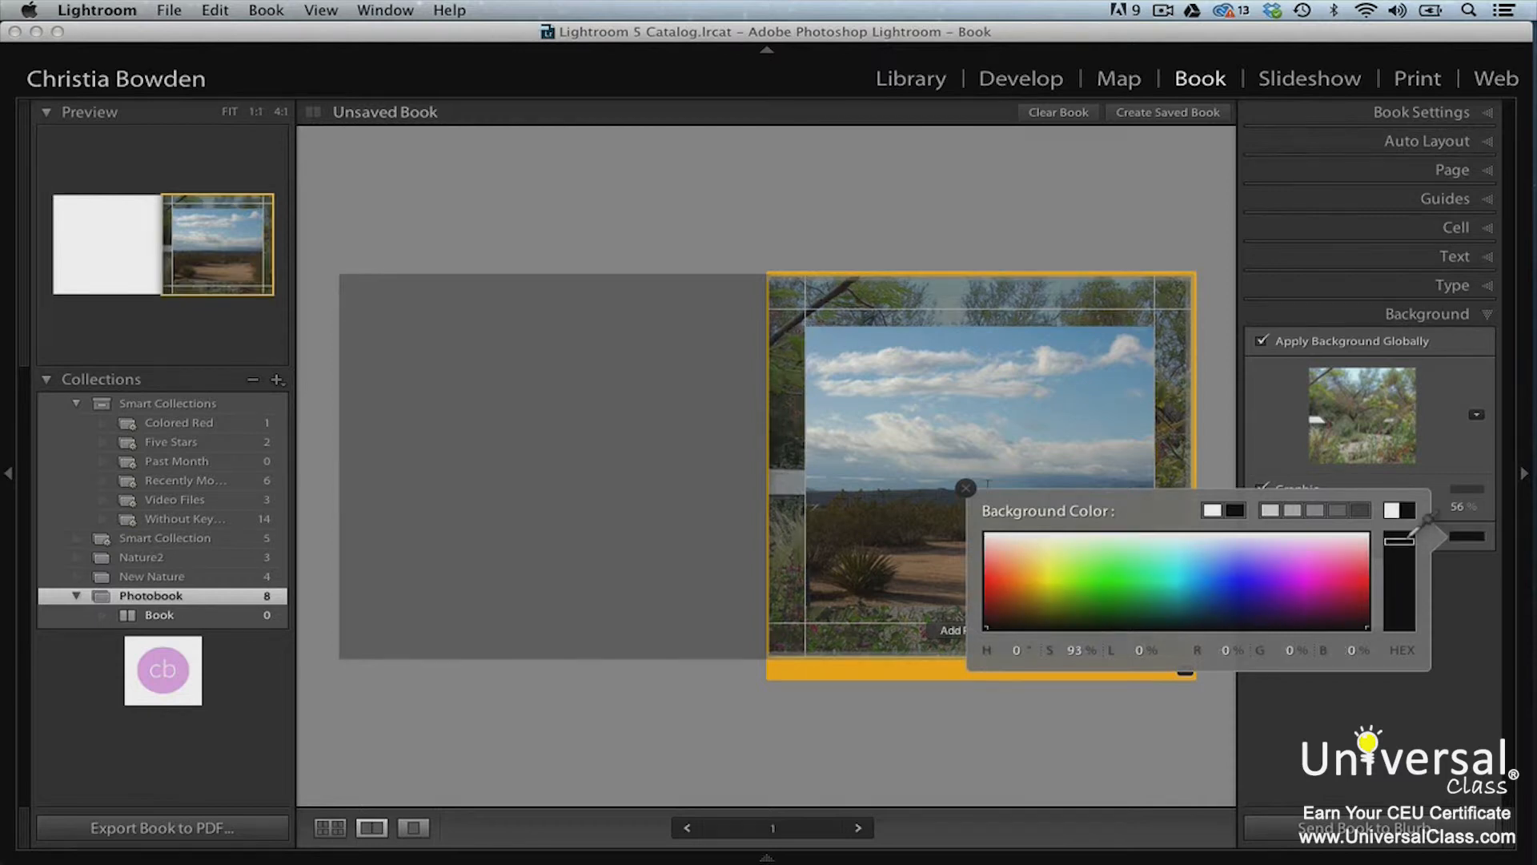
{"action": "left_click", "coordinate": [1189, 582]}
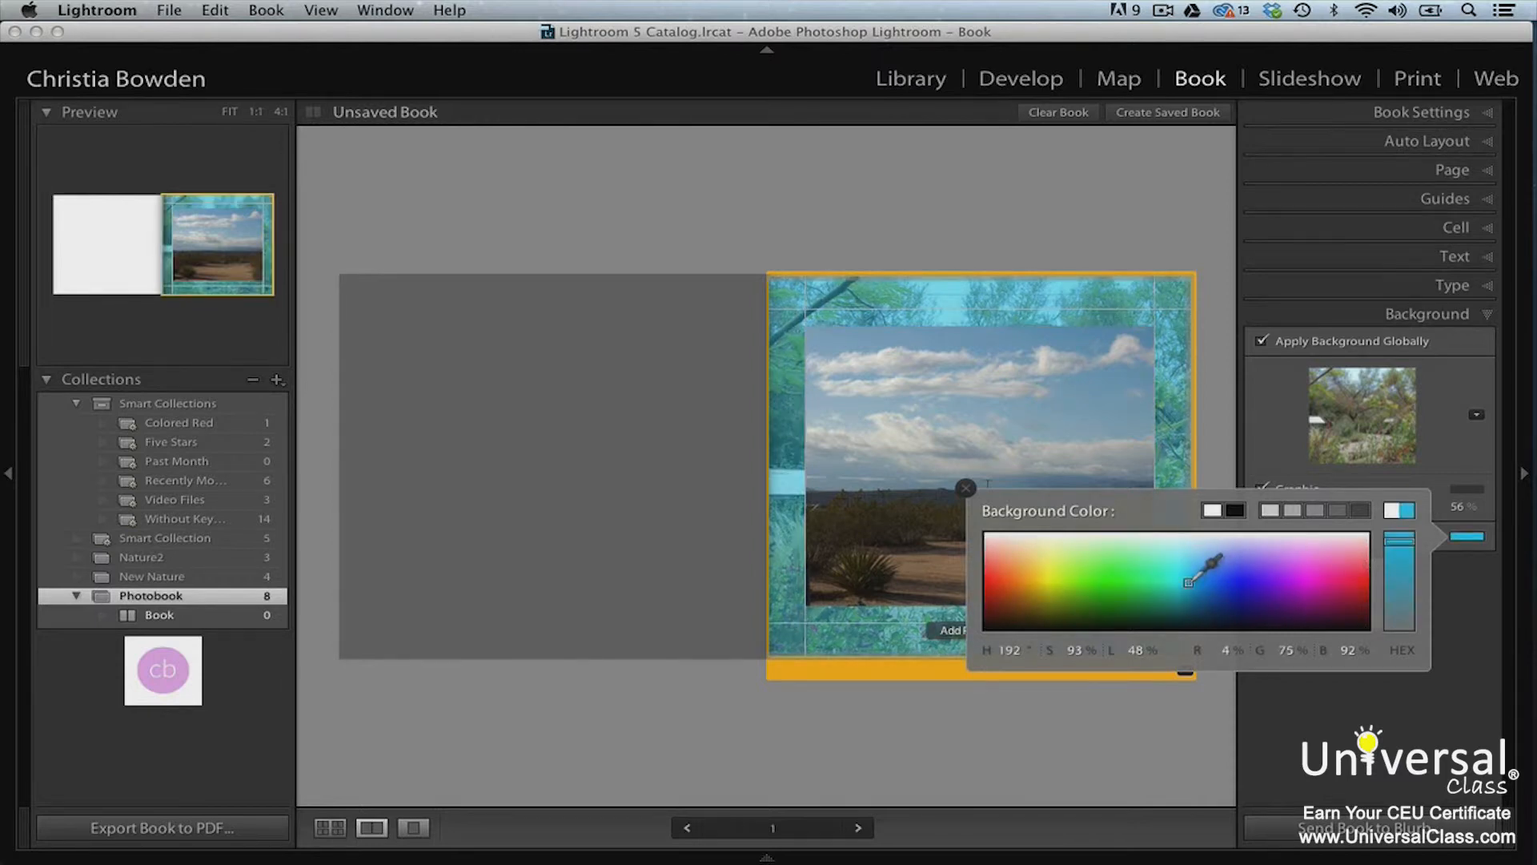
{"action": "left_click", "coordinate": [965, 488]}
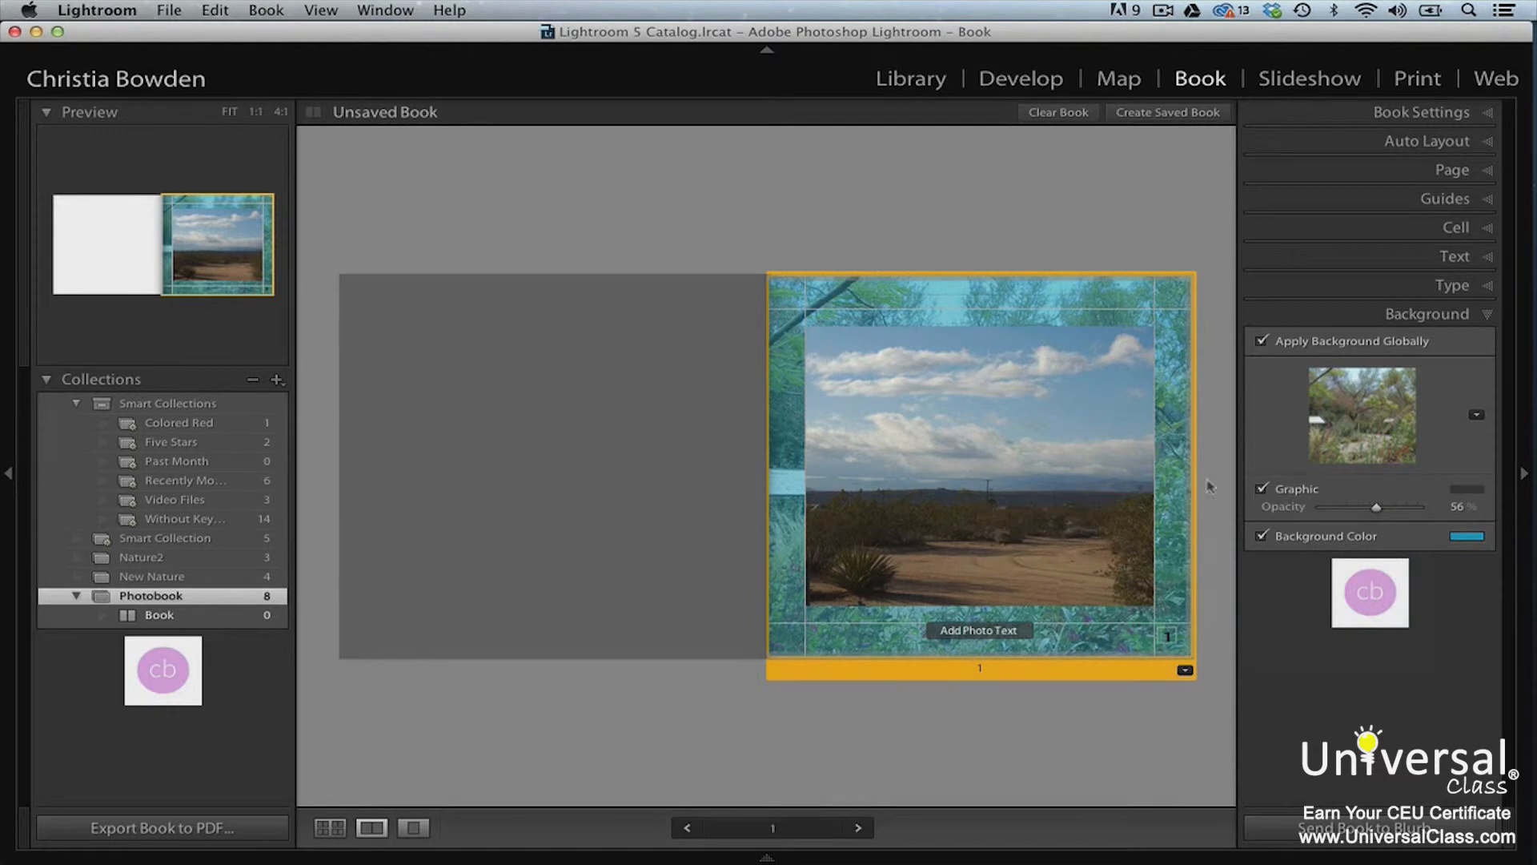
{"action": "right_click", "coordinate": [1391, 422]}
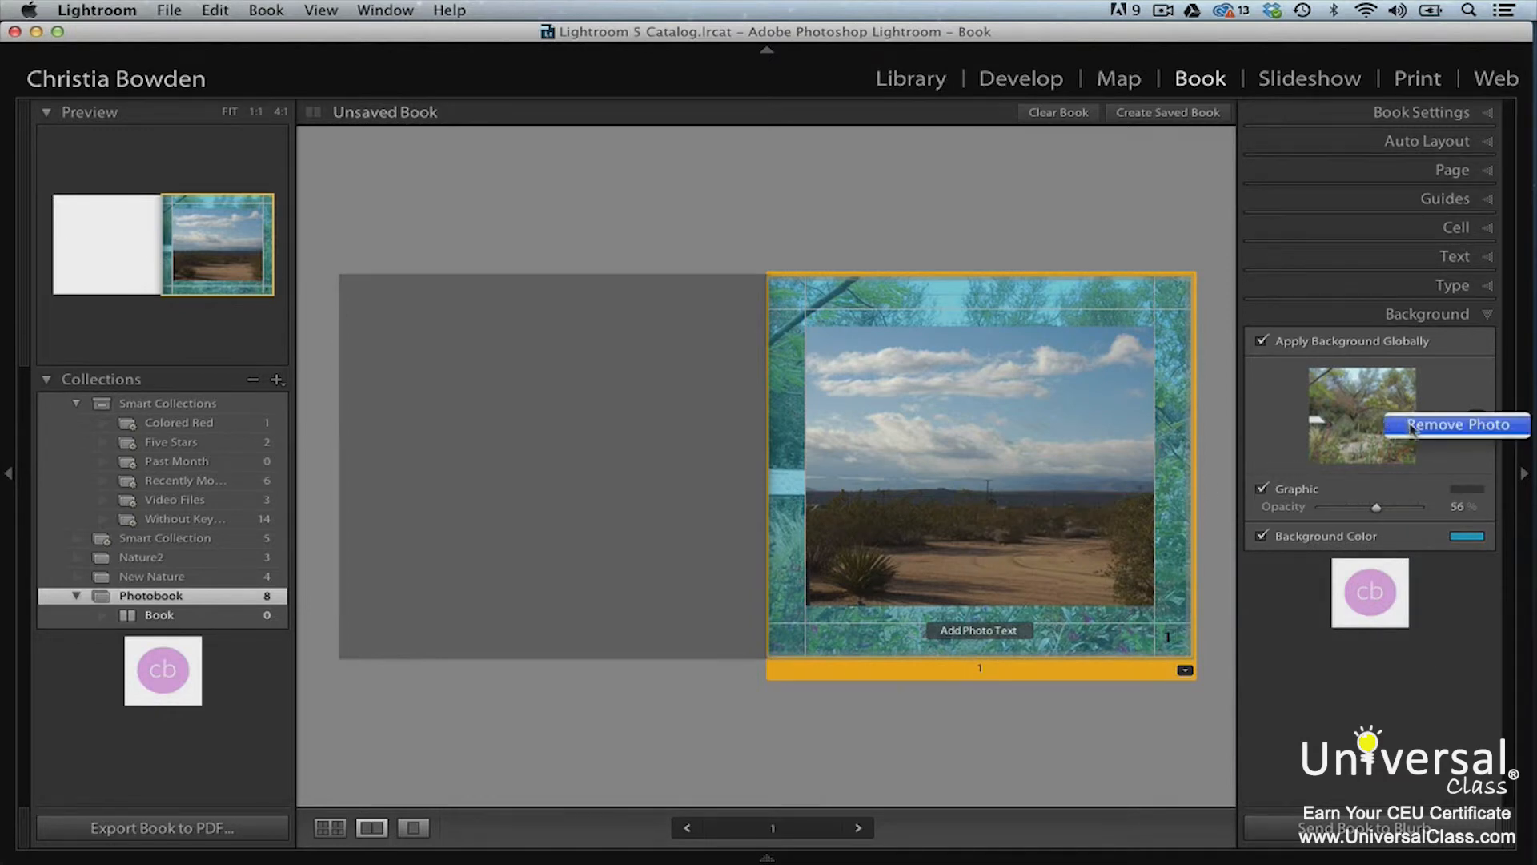
{"action": "left_click", "coordinate": [1412, 430]}
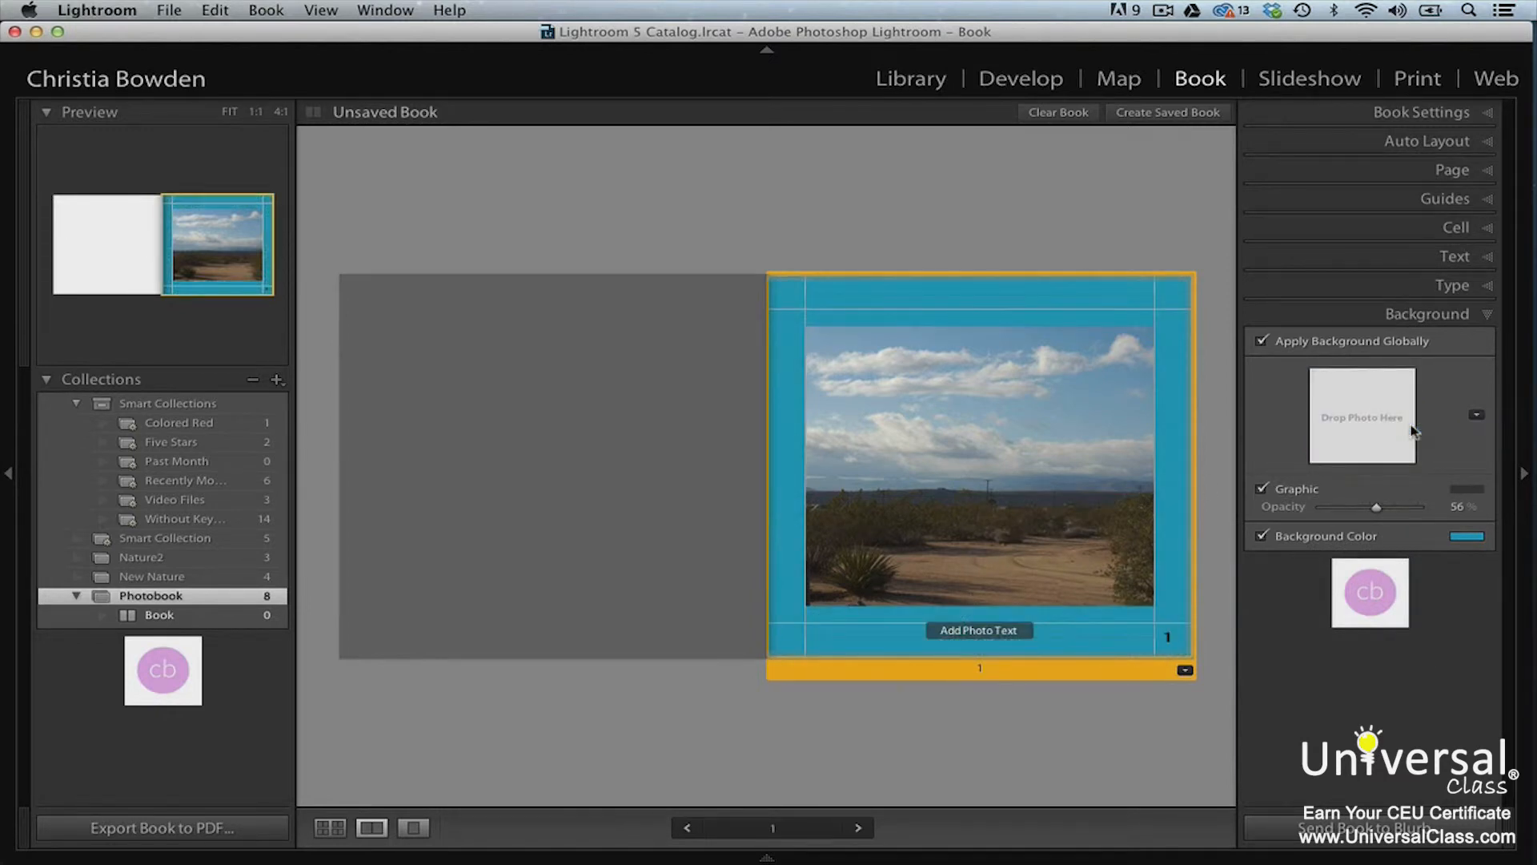
Enlarge page 3 and enter "This photo is amazing! I love the scenery and colors." in its text cell
{"action": "left_click", "coordinate": [333, 831]}
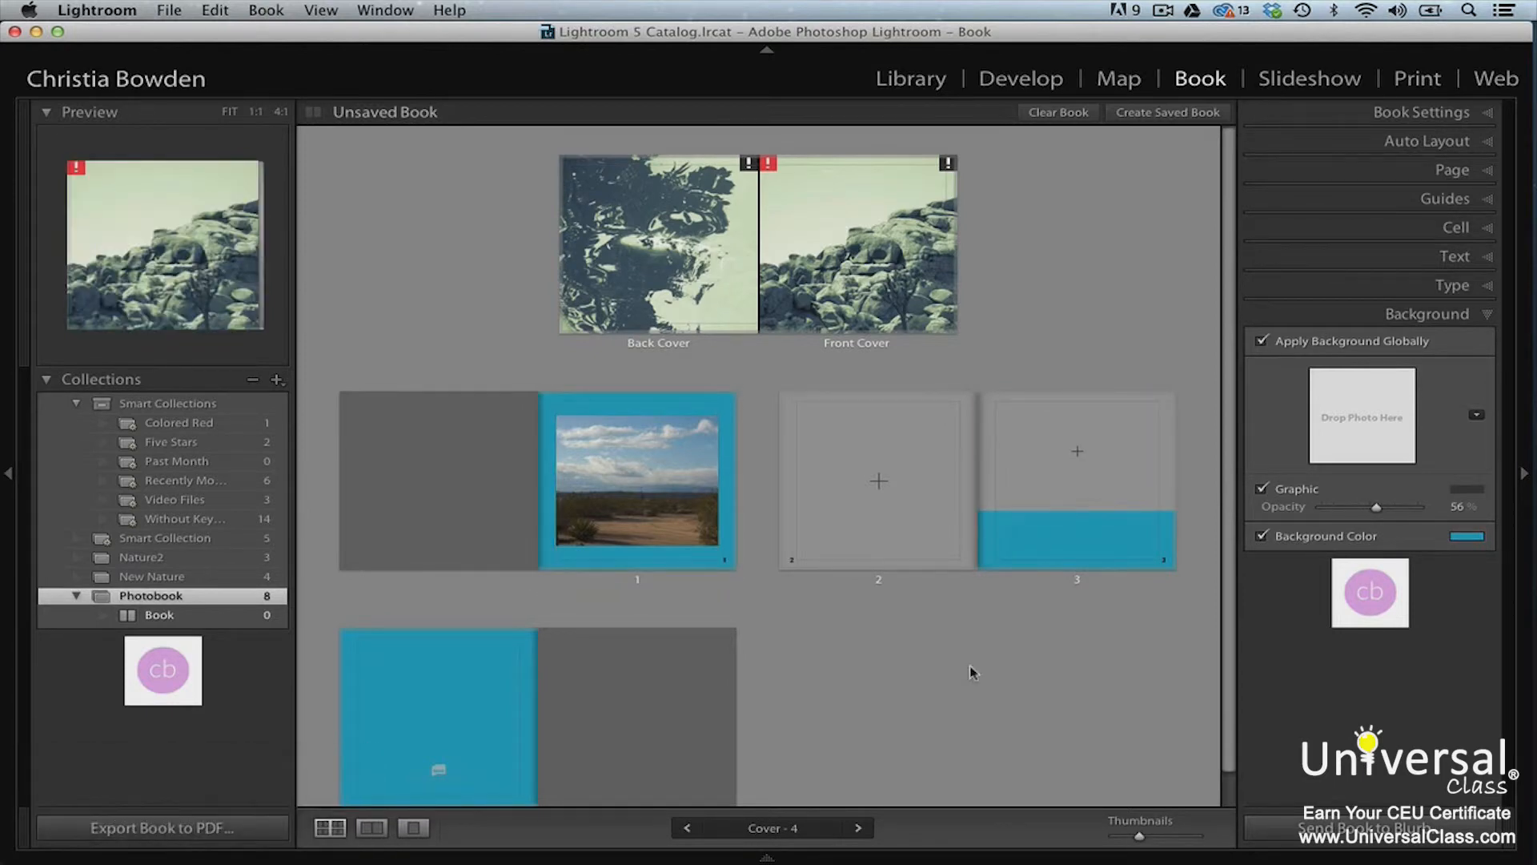
{"action": "double_click", "coordinate": [1005, 412]}
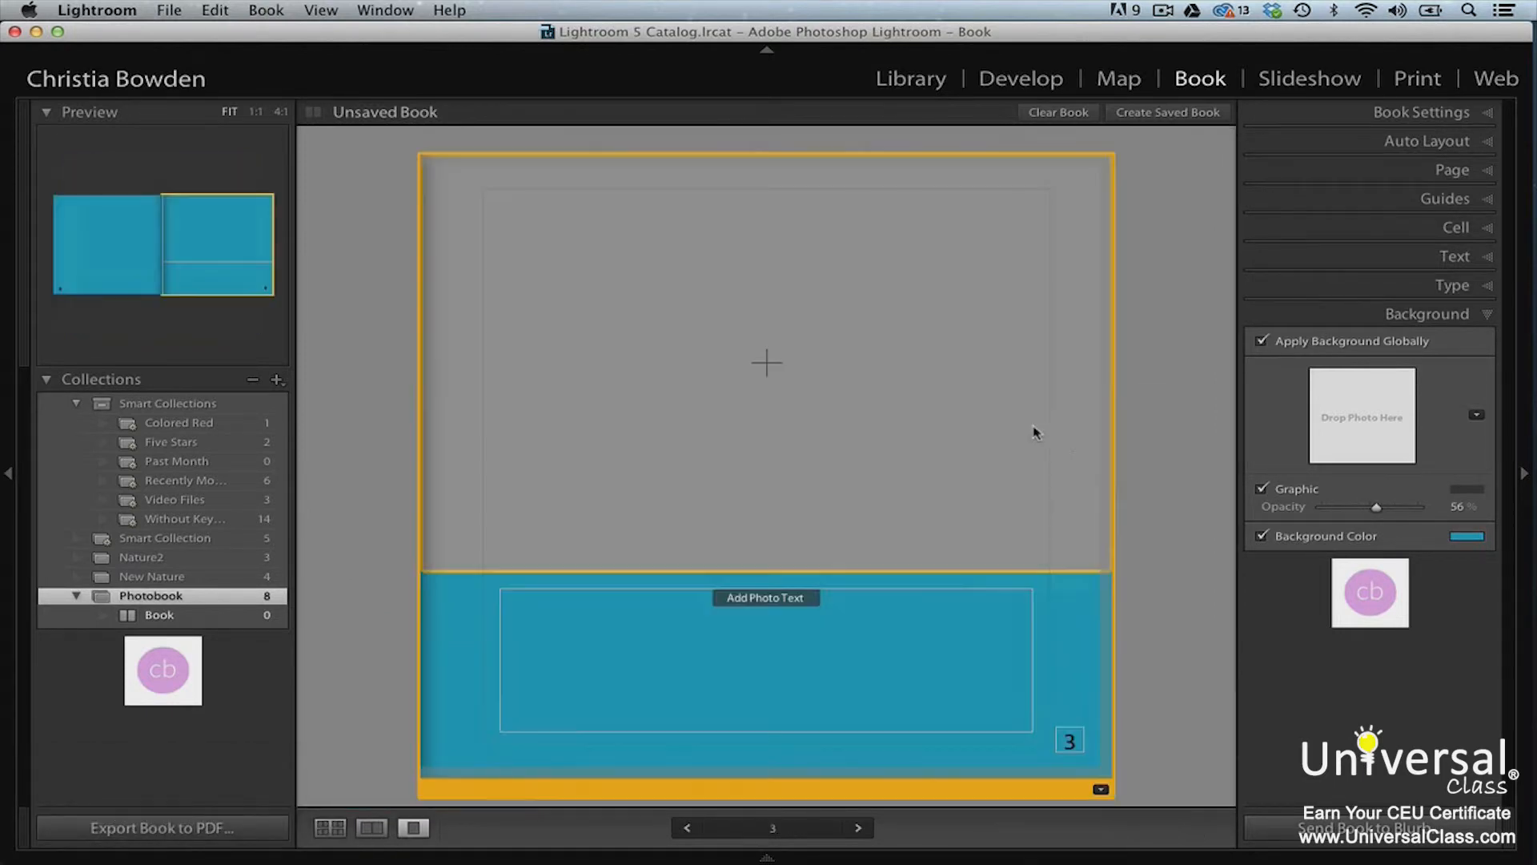
{"action": "left_click", "coordinate": [907, 606]}
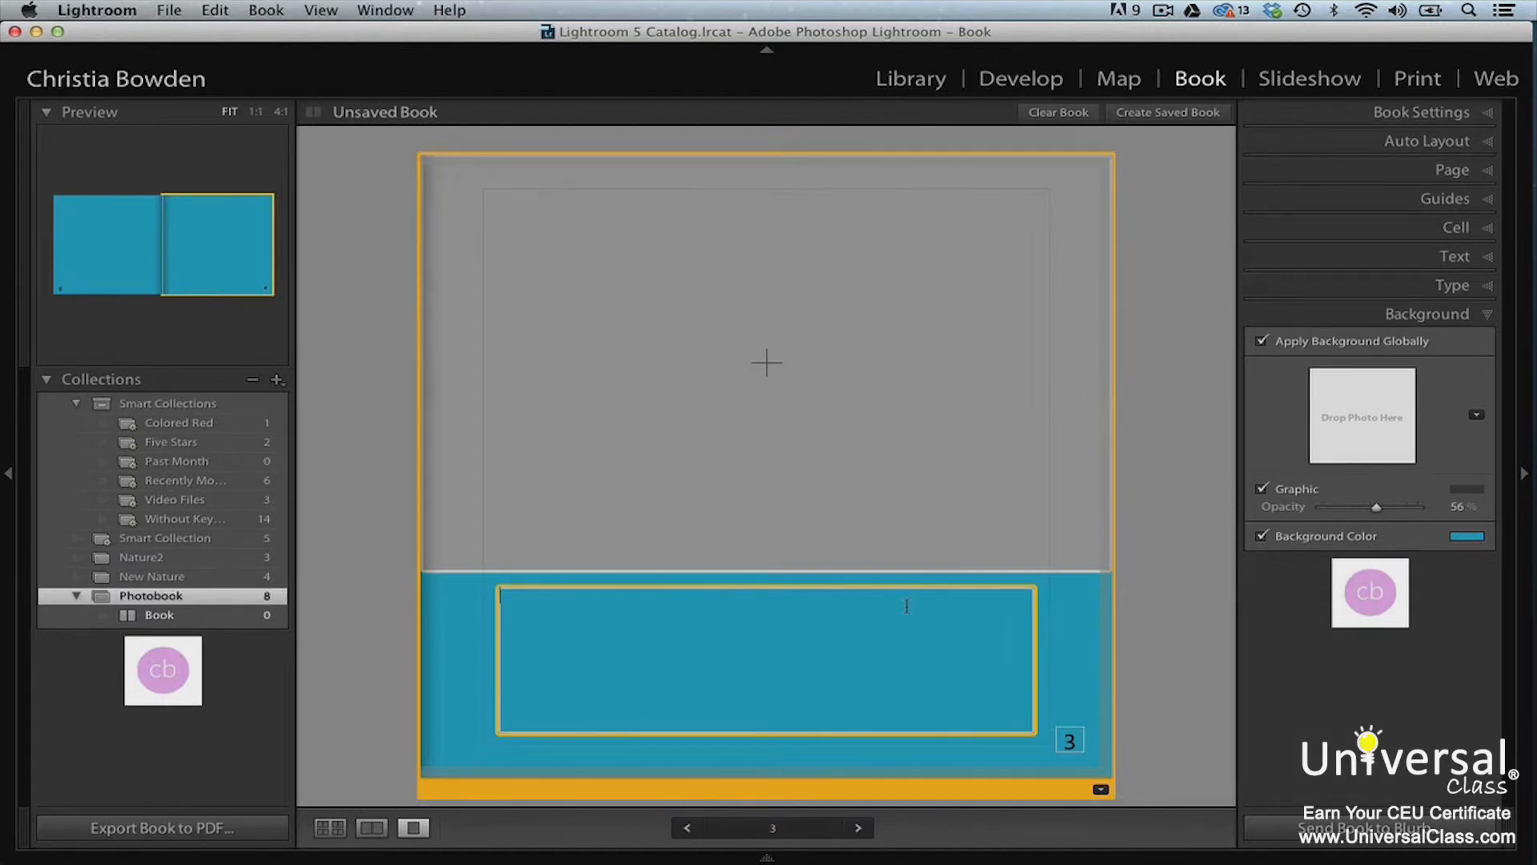
{"action": "type", "text": "This photo is amazing! I love the scenery and colors."}
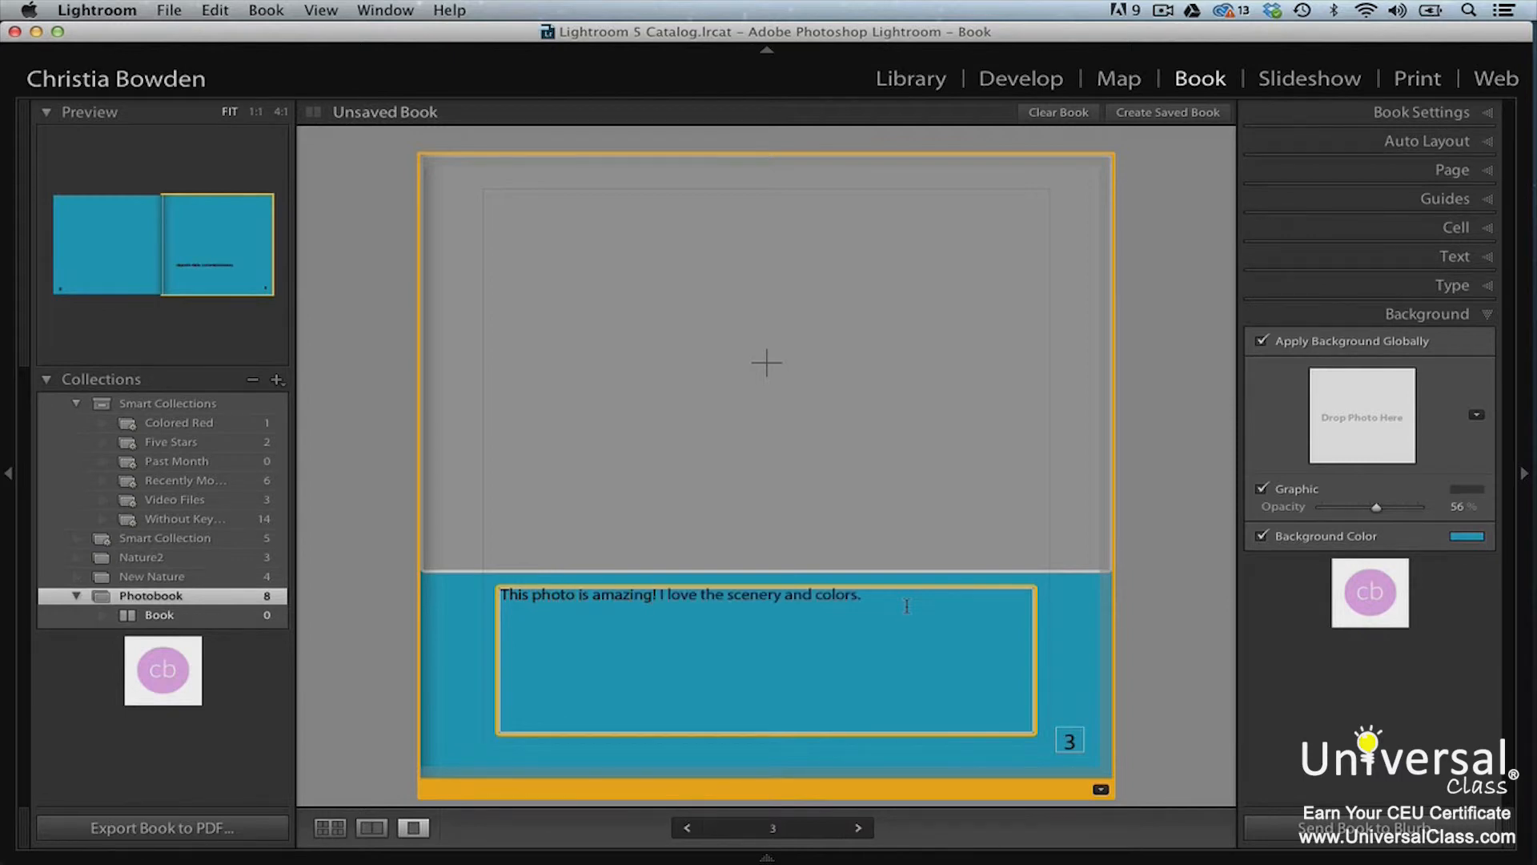
Format the text on page 3 in white Onyx at 26.8 pt
{"action": "left_click_drag", "start_coordinate": [871, 597], "coordinate": [500, 599]}
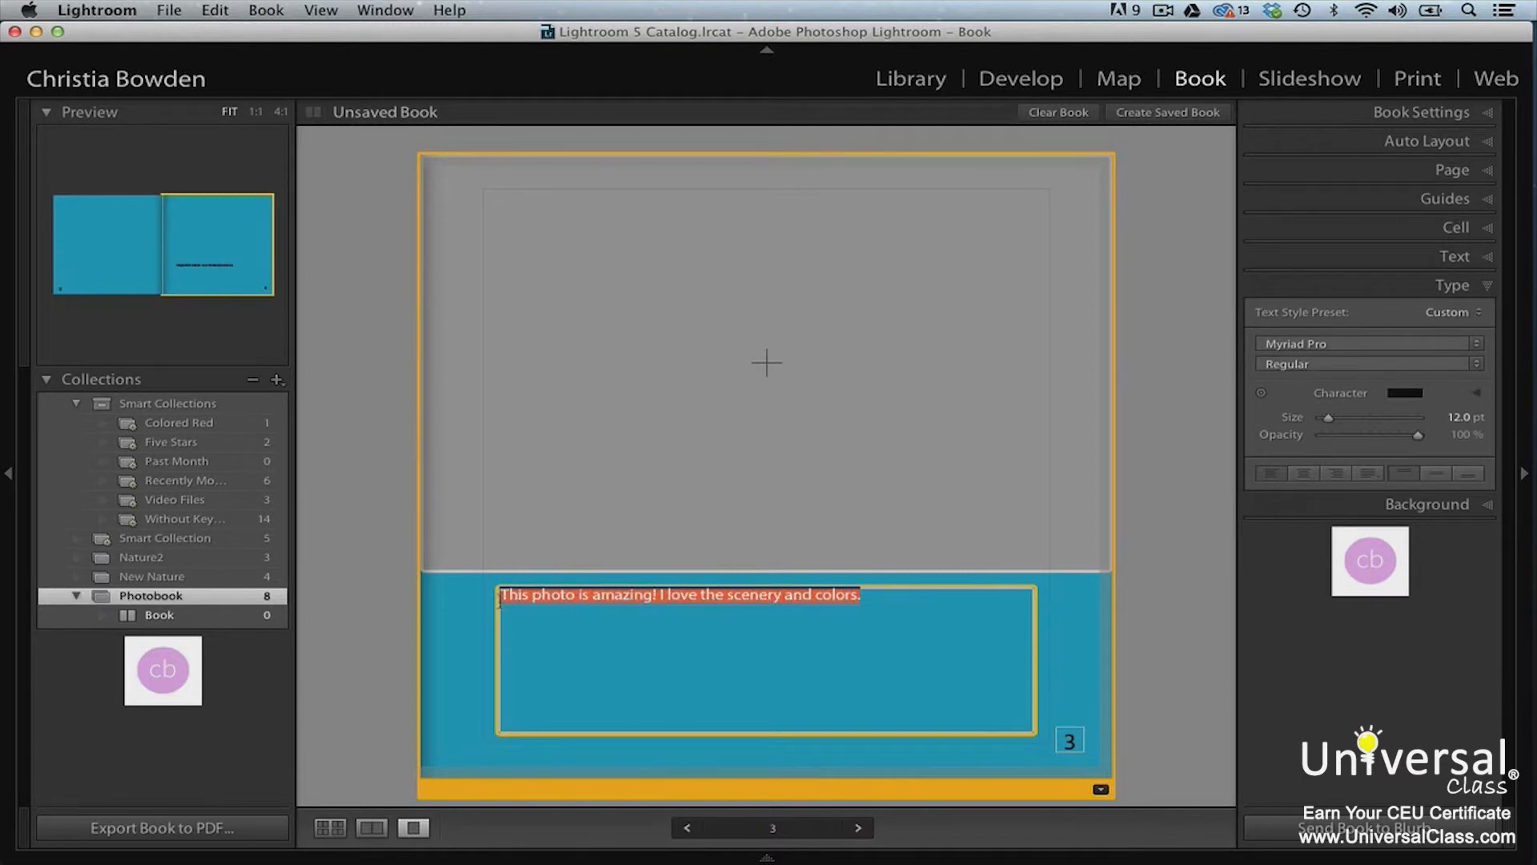
{"action": "left_click", "coordinate": [1472, 347]}
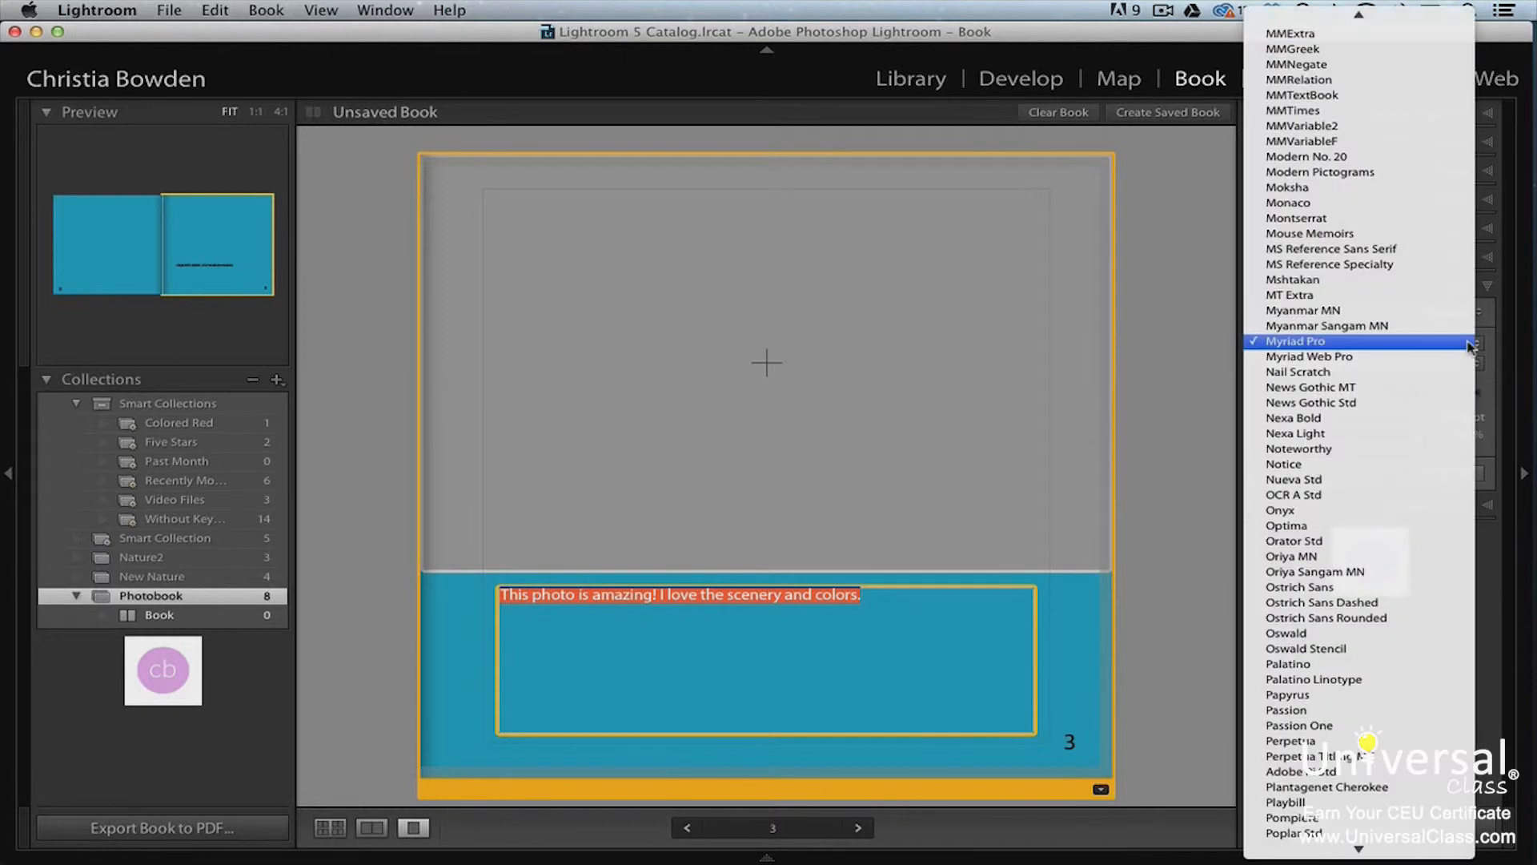
{"action": "left_click", "coordinate": [1421, 513]}
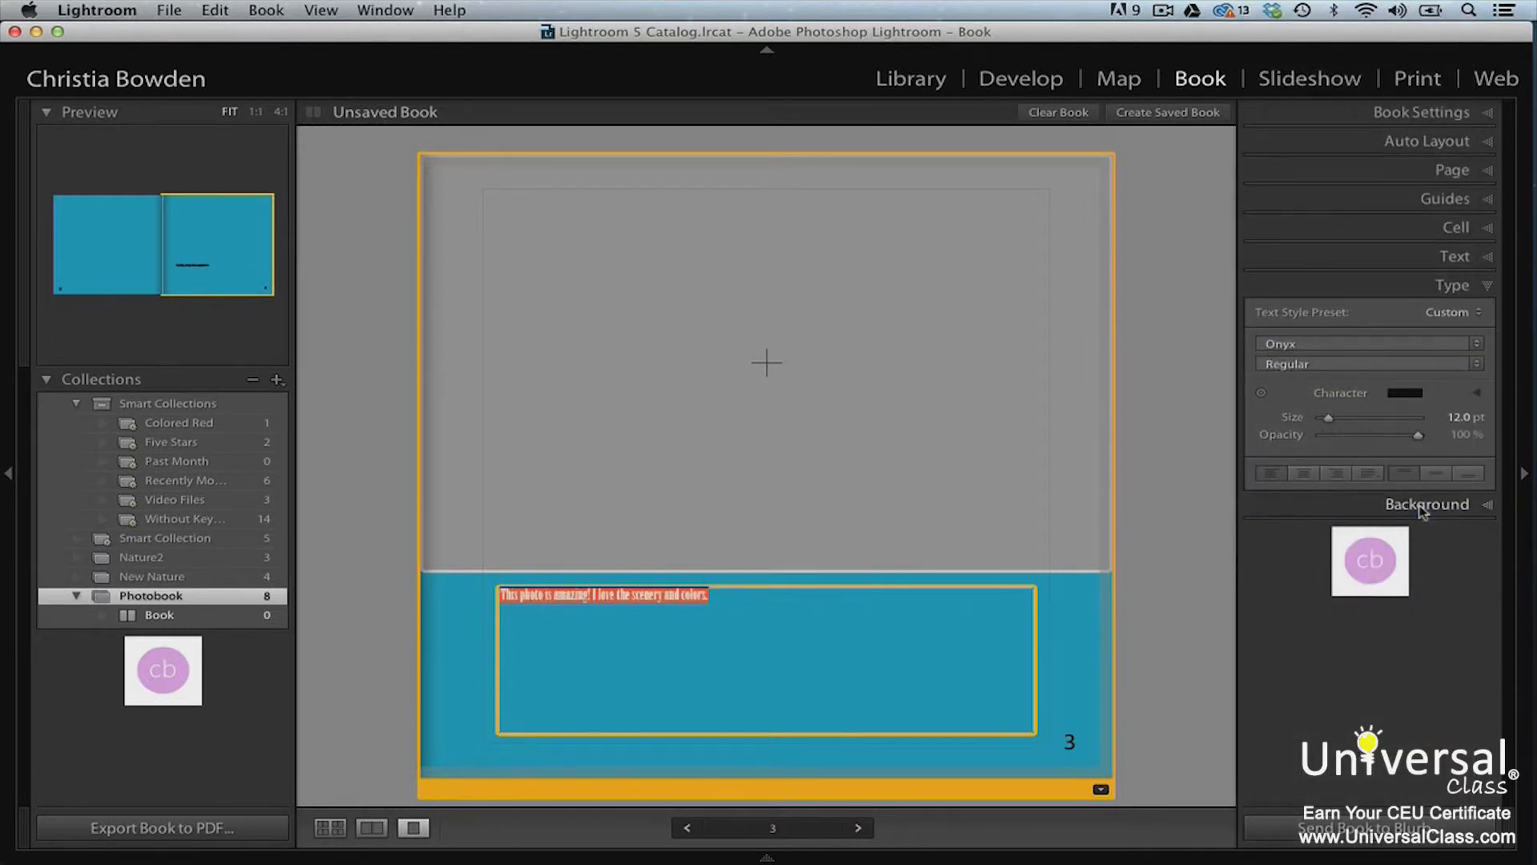
{"action": "left_click_drag", "start_coordinate": [1328, 418], "coordinate": [1344, 426]}
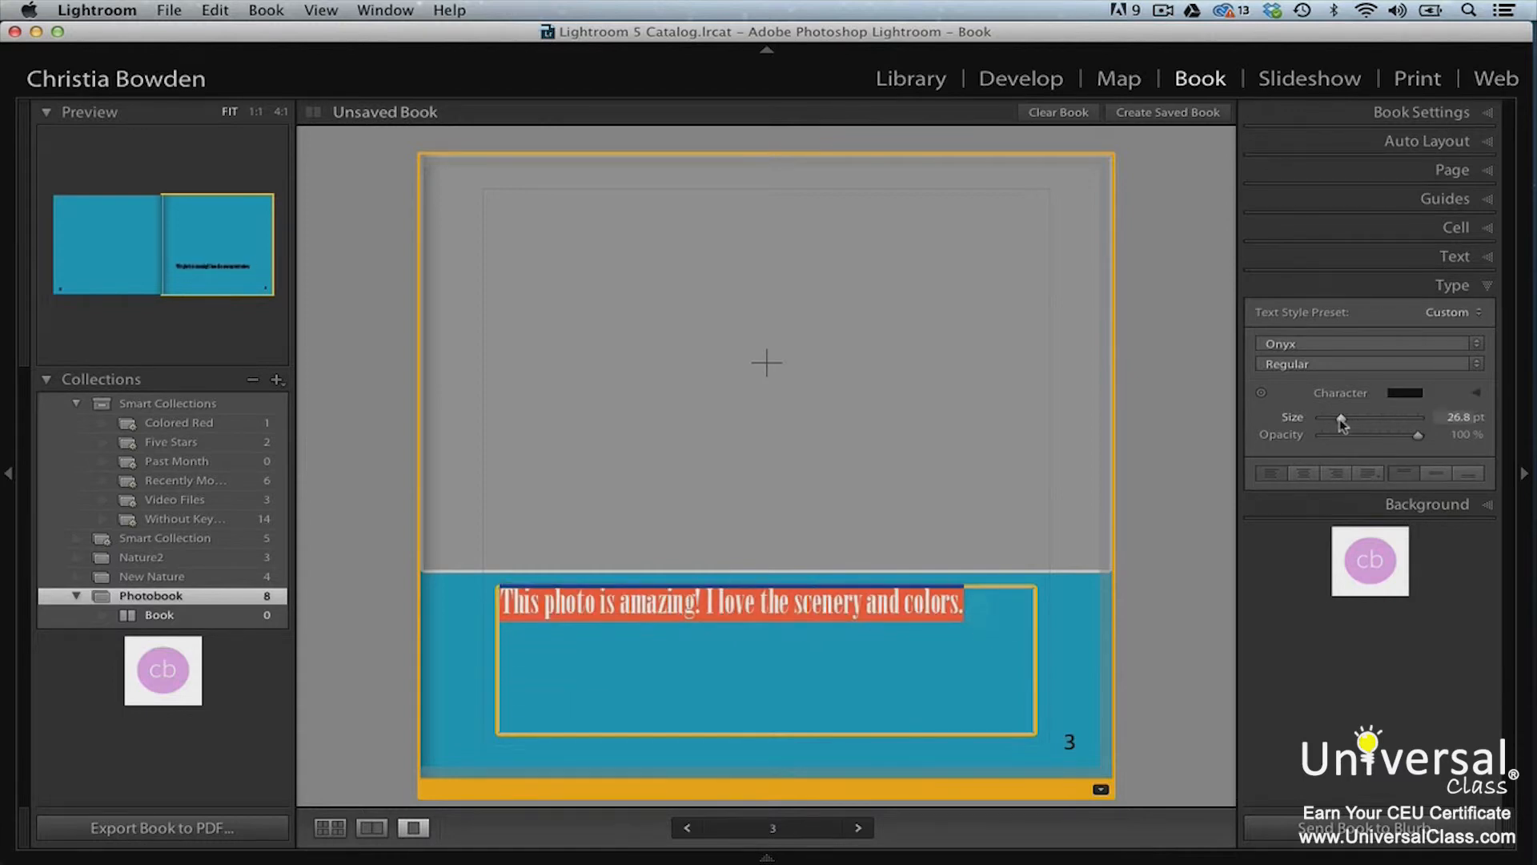
{"action": "left_click", "coordinate": [1188, 555]}
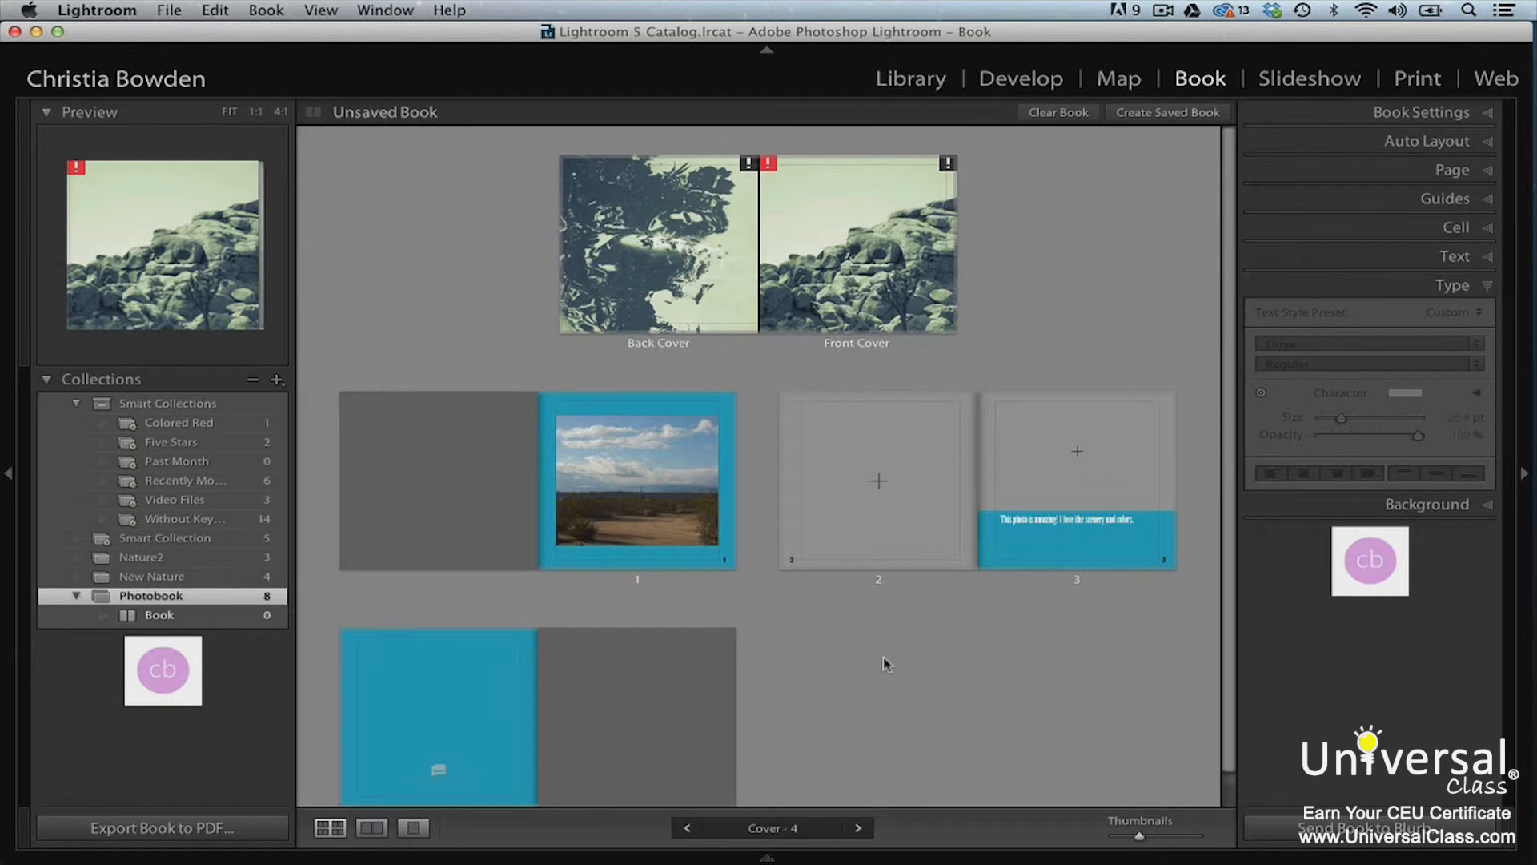
Add the photo text "What a gorgeous view!" beneath the landscape on page 1
{"action": "double_click", "coordinate": [672, 457]}
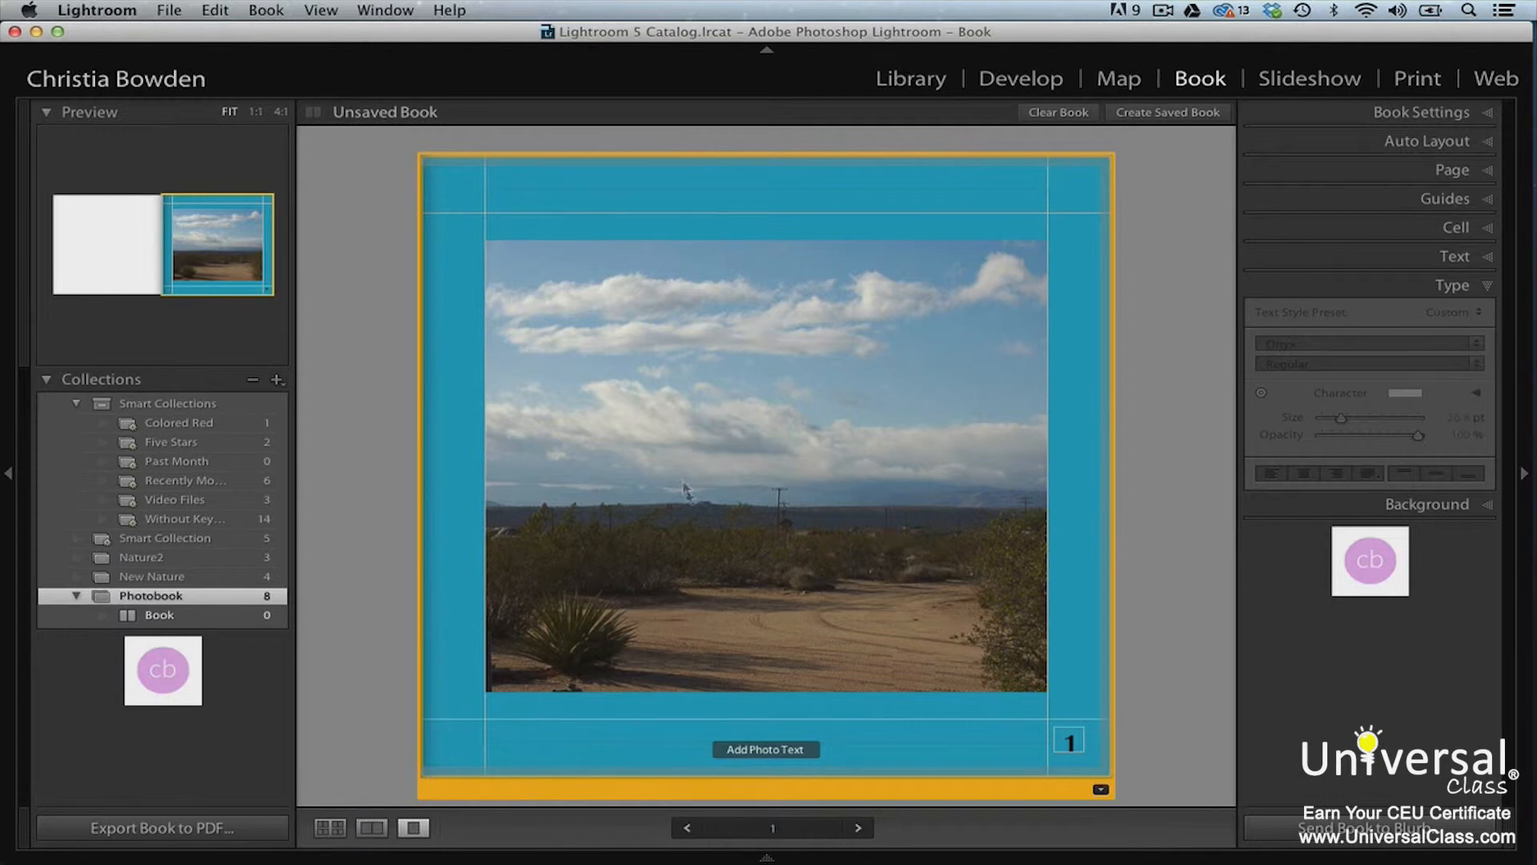
{"action": "left_click", "coordinate": [748, 747]}
{"action": "type", "text": "What a gorgeous view"}
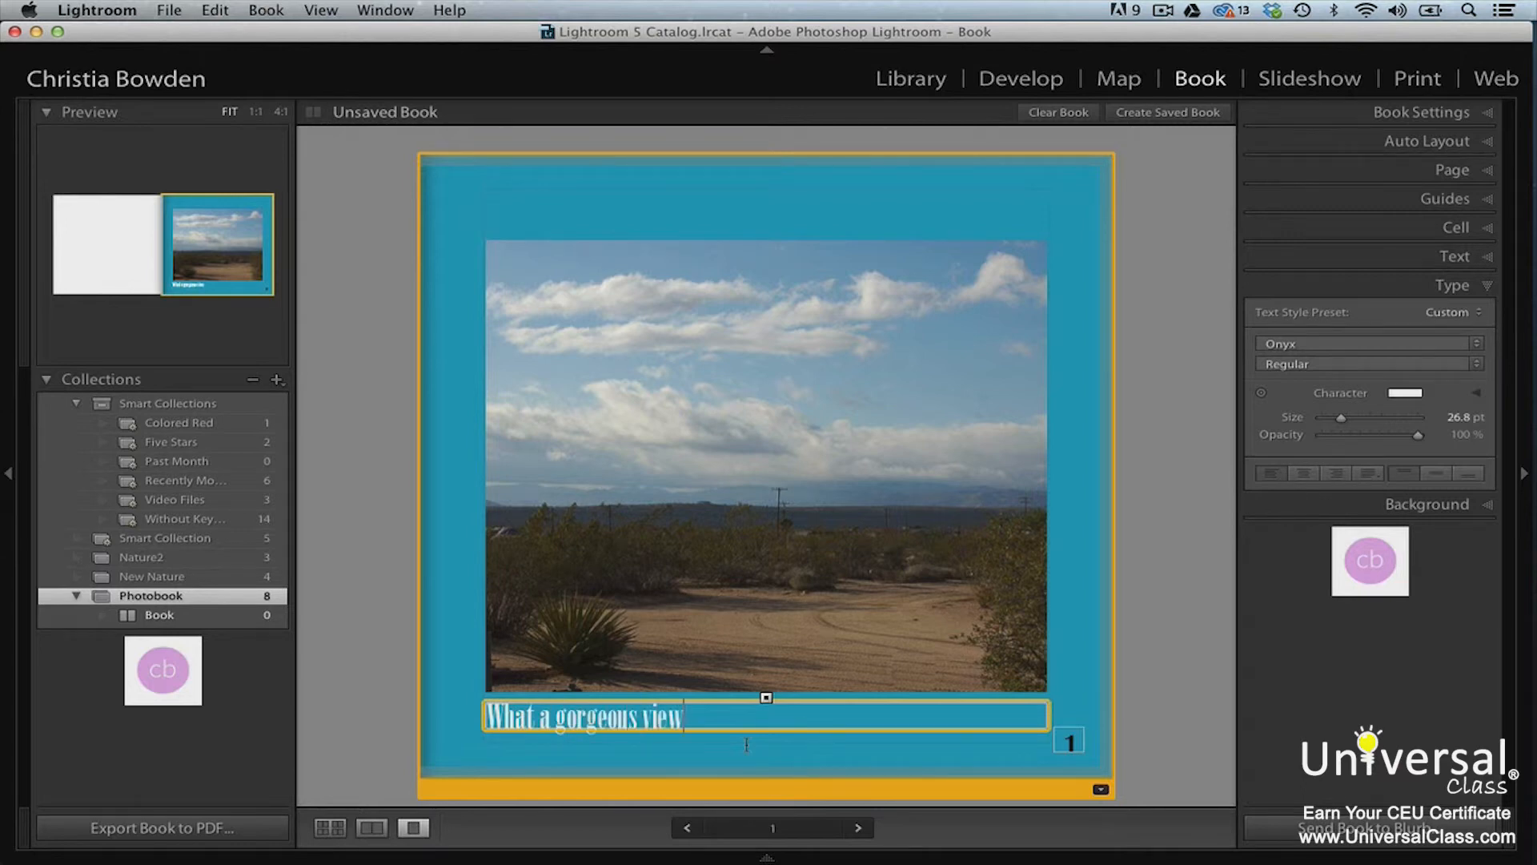
{"action": "type", "text": "!"}
{"action": "left_click", "coordinate": [1200, 694]}
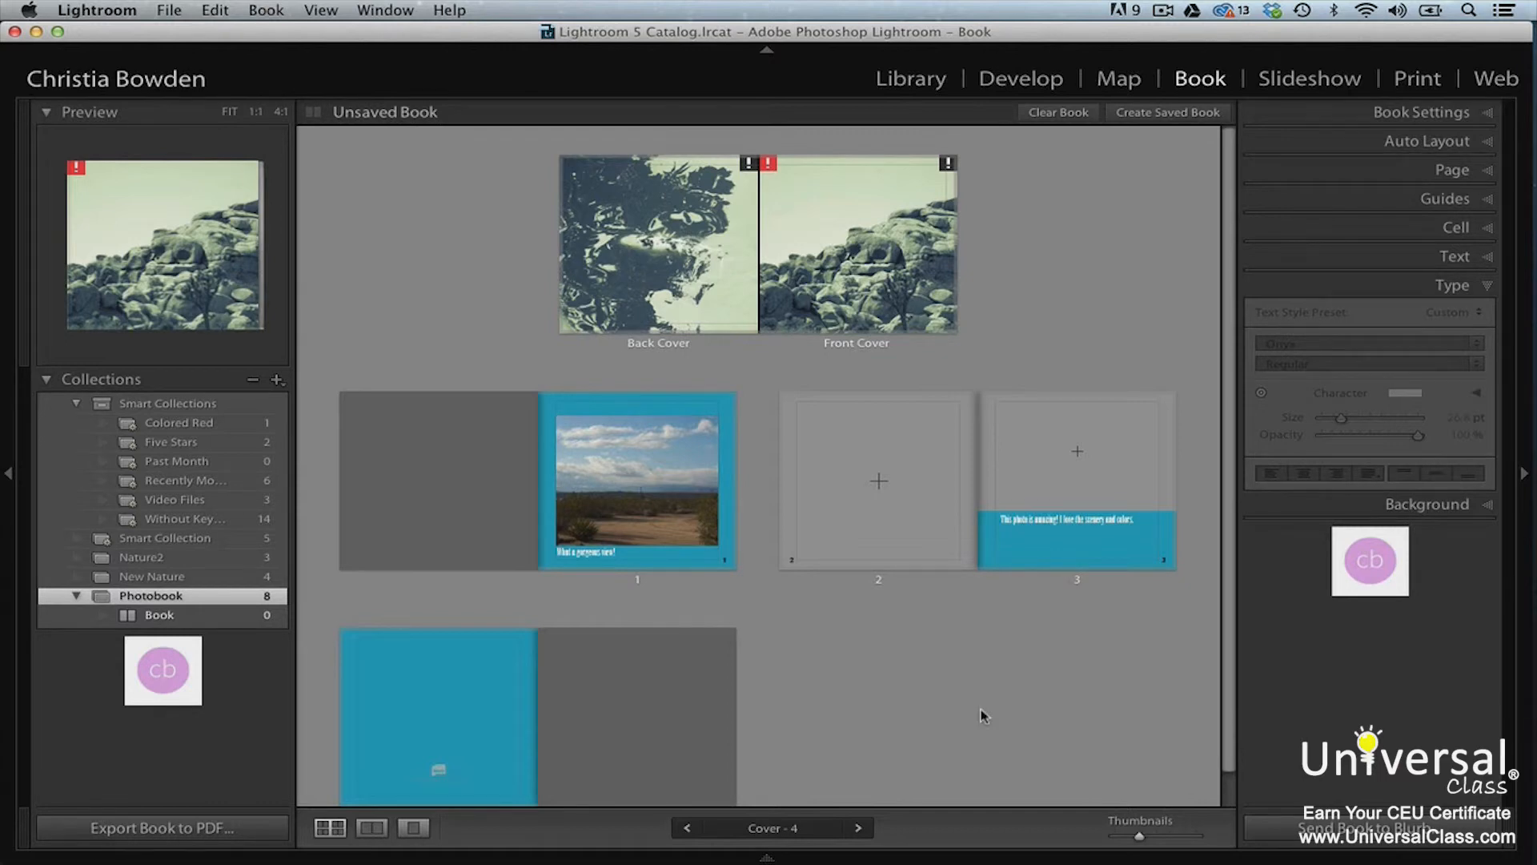
Save the layout of page 1, with its landscape photo and caption, as a custom page
{"action": "left_click", "coordinate": [1453, 171]}
{"action": "right_click", "coordinate": [638, 495]}
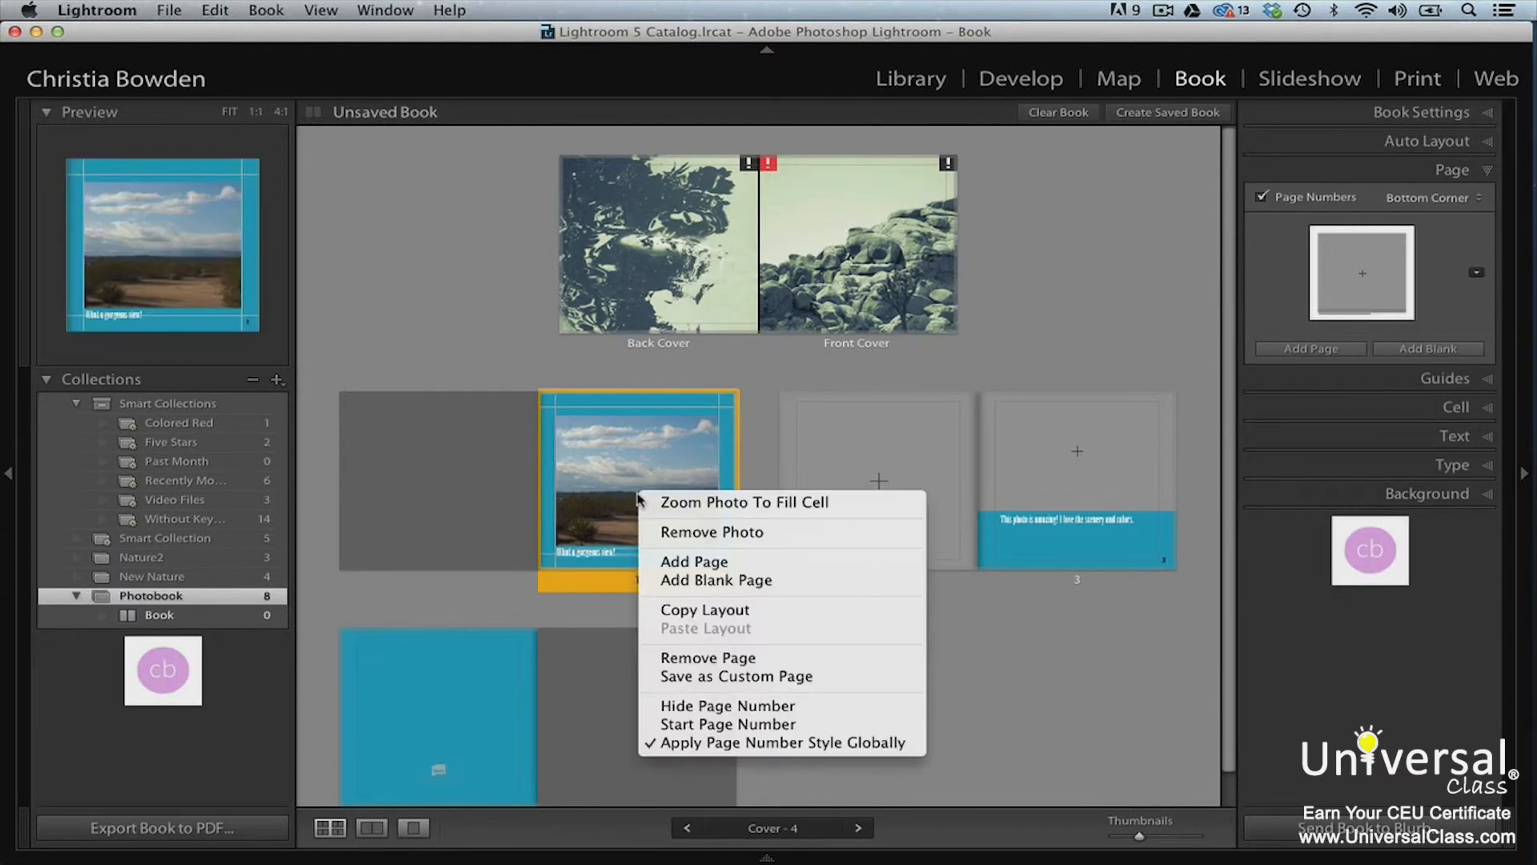
{"action": "left_click", "coordinate": [730, 679]}
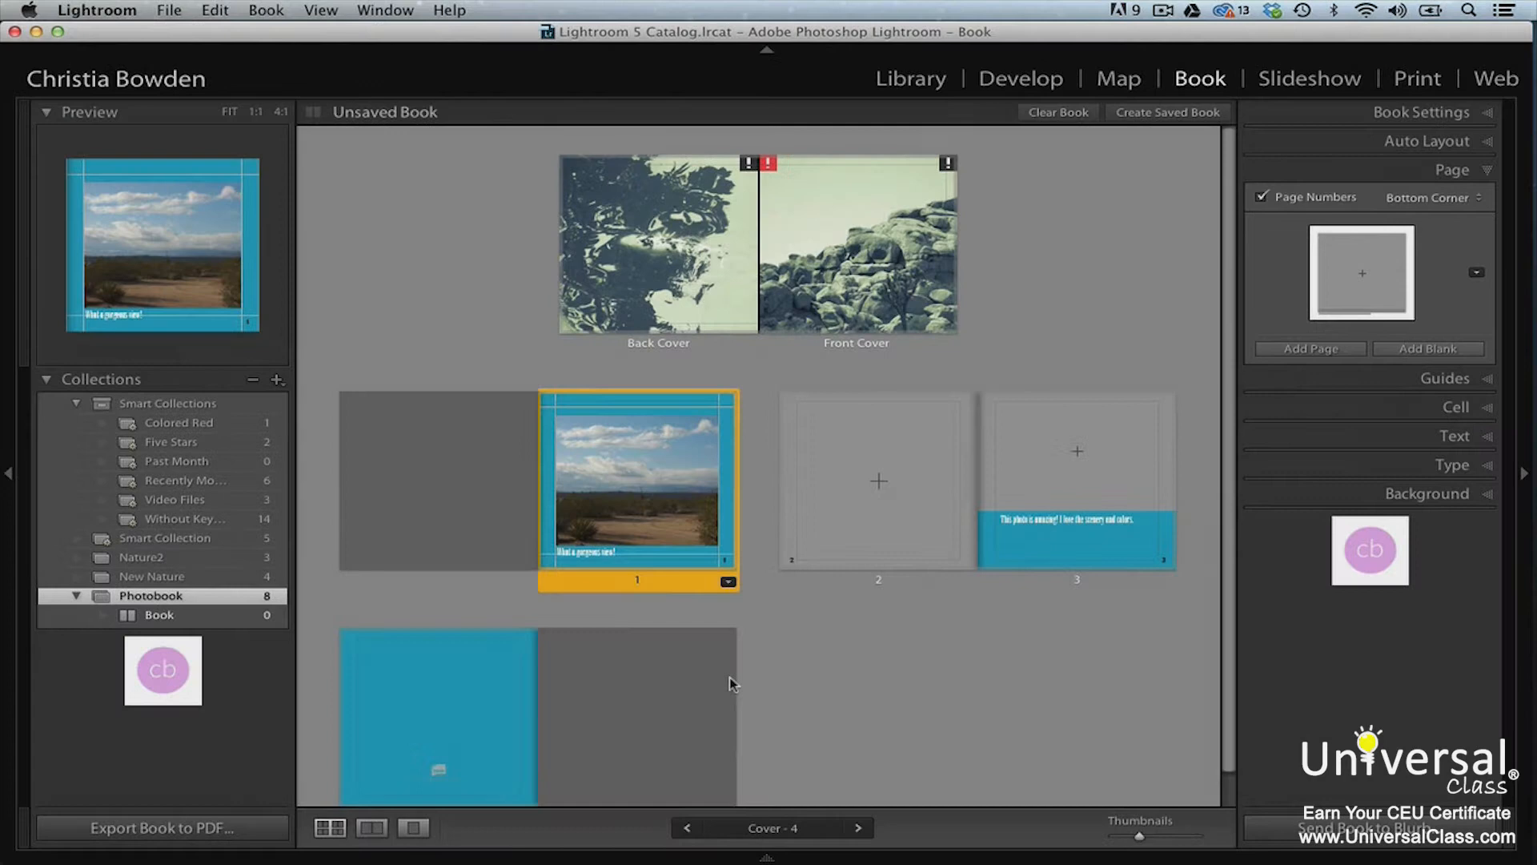
{"action": "left_click", "coordinate": [731, 584]}
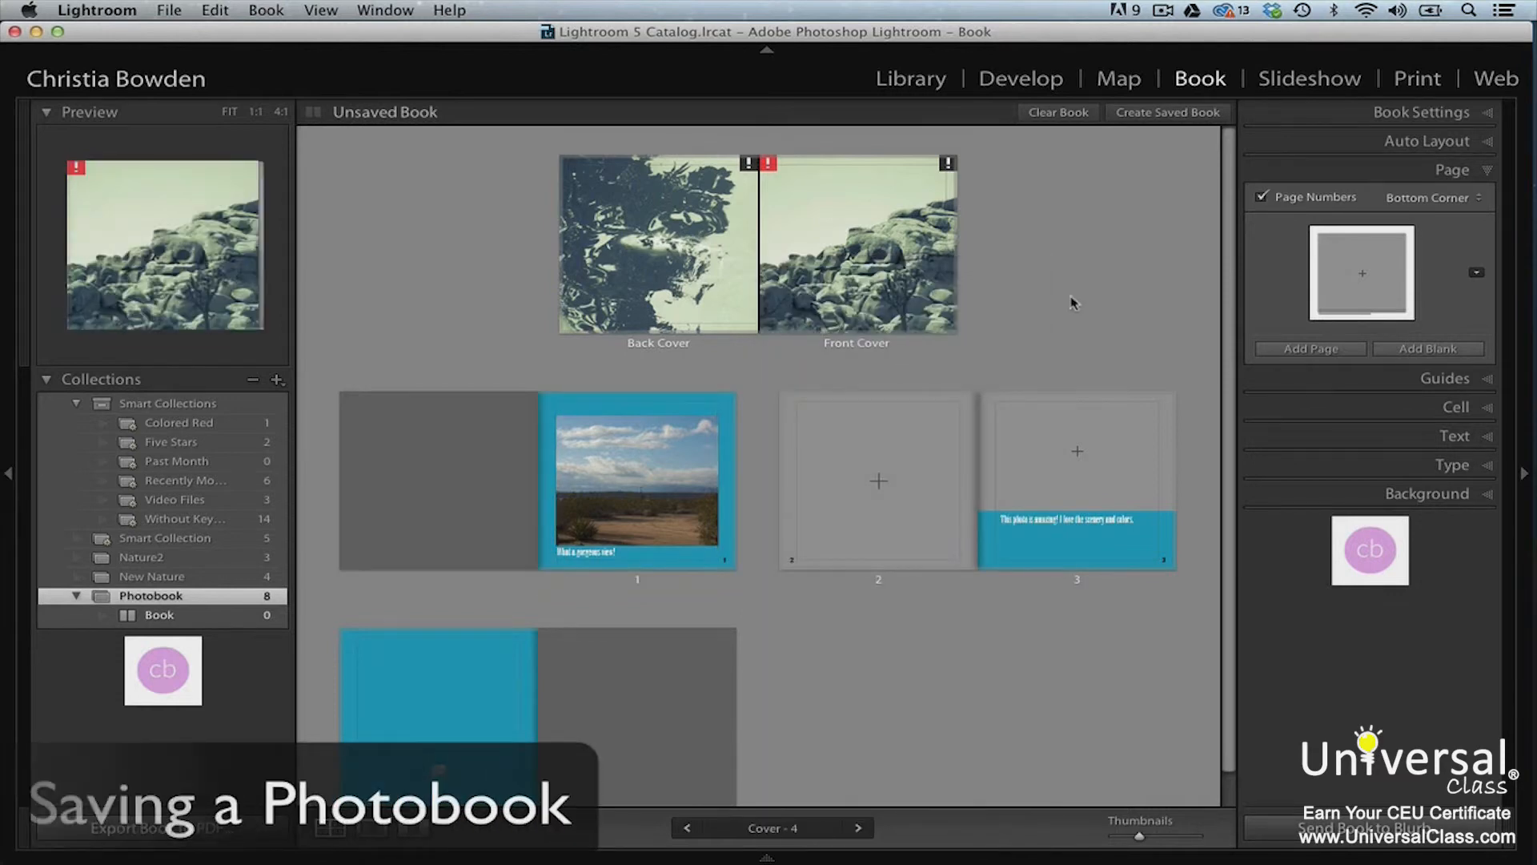
Create a saved book named "Nature" inside the Photobook collection, including only used photos
{"action": "left_click", "coordinate": [1158, 113]}
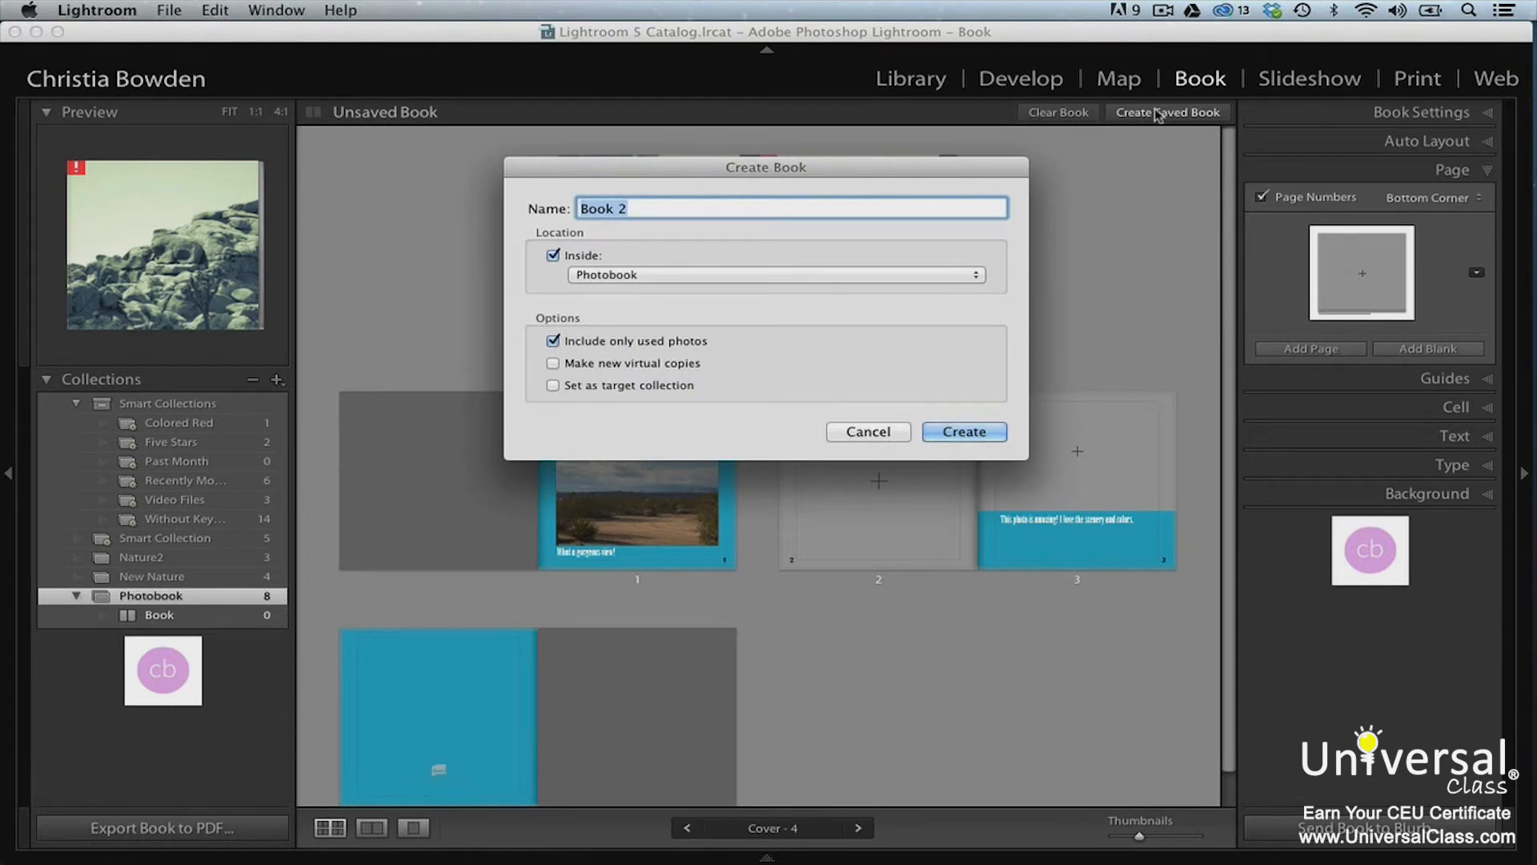
{"action": "type", "text": "Nature"}
{"action": "left_click", "coordinate": [906, 273]}
{"action": "left_click", "coordinate": [913, 277]}
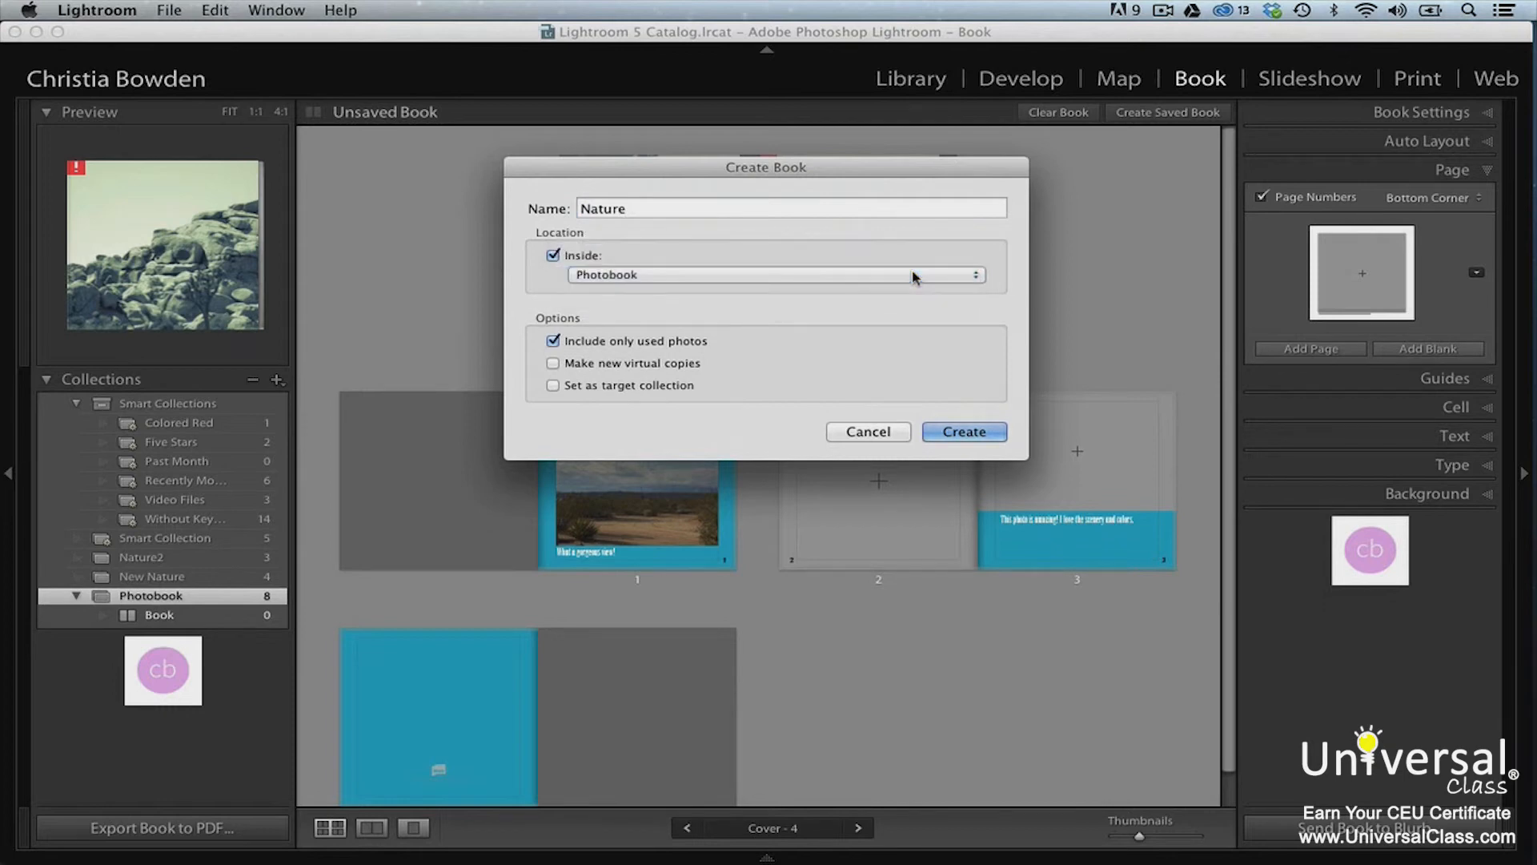
{"action": "left_click", "coordinate": [964, 431]}
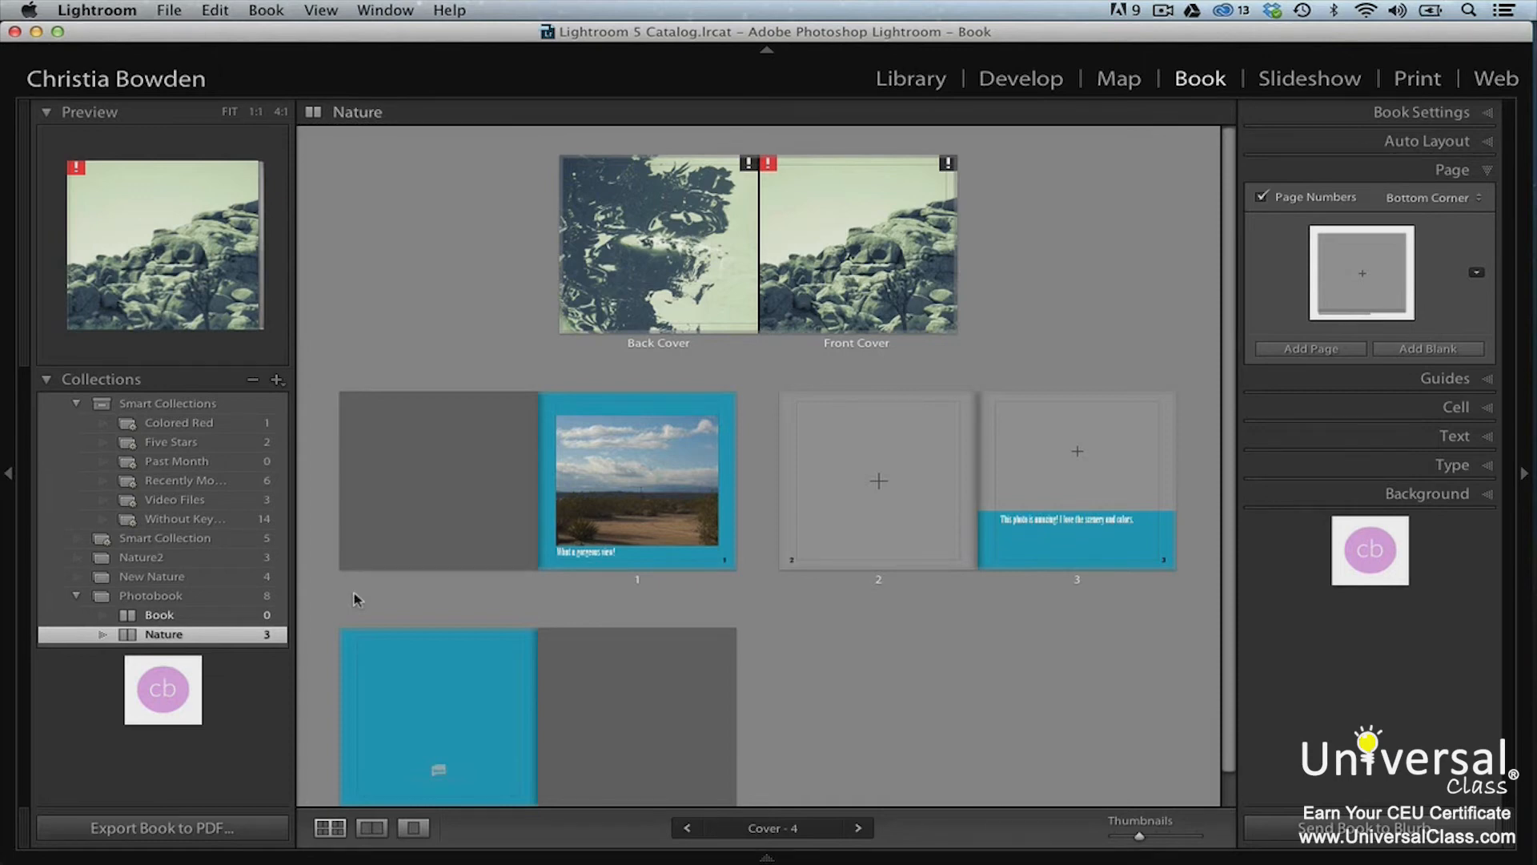
Duplicate the Nature book in the Photobook collection and delete the original Nature book
{"action": "right_click", "coordinate": [248, 638]}
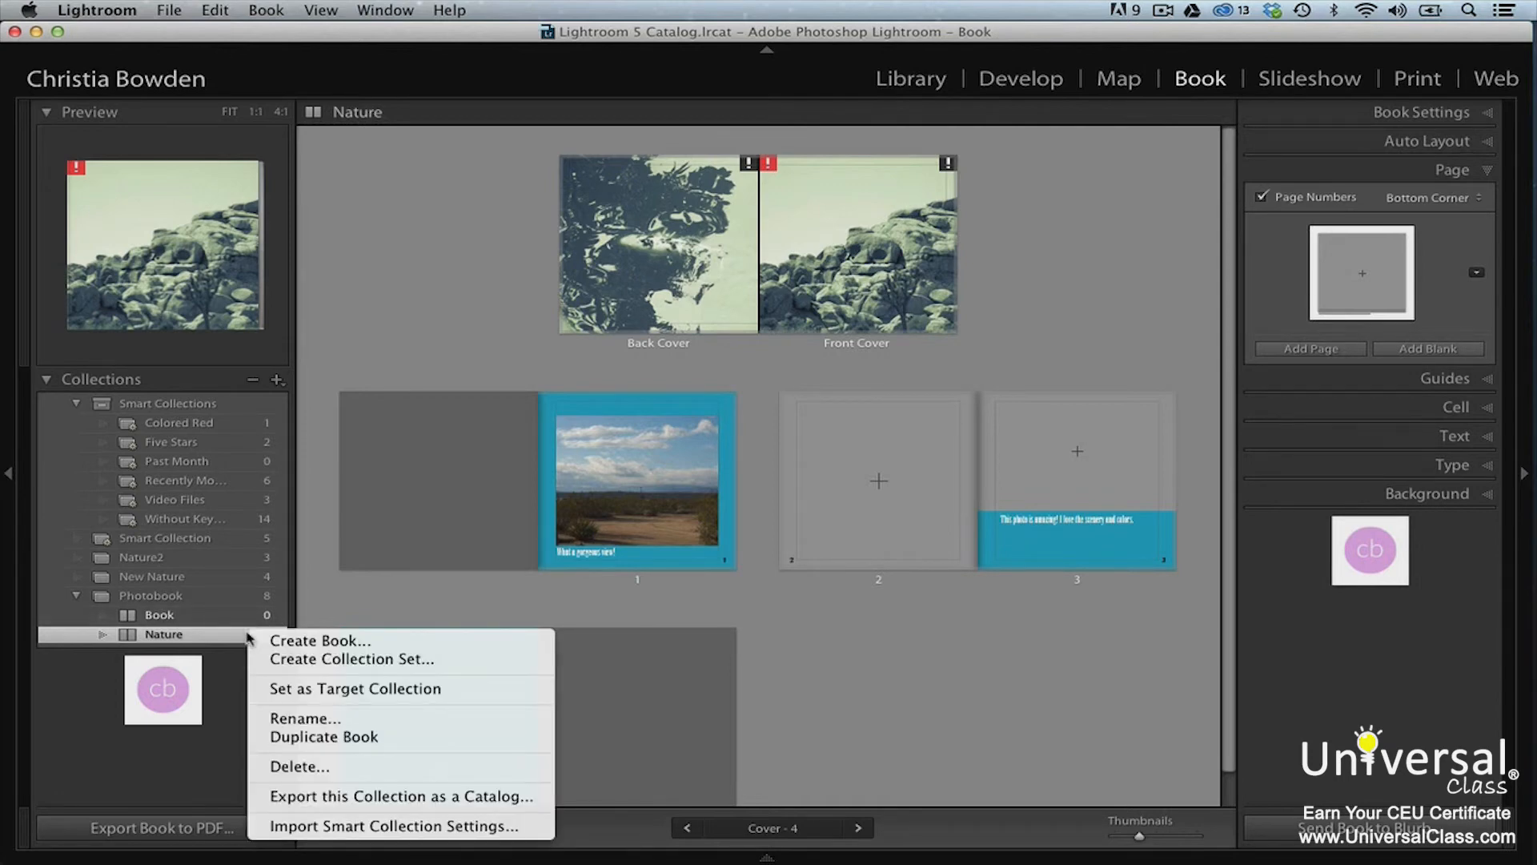
{"action": "left_click", "coordinate": [295, 735]}
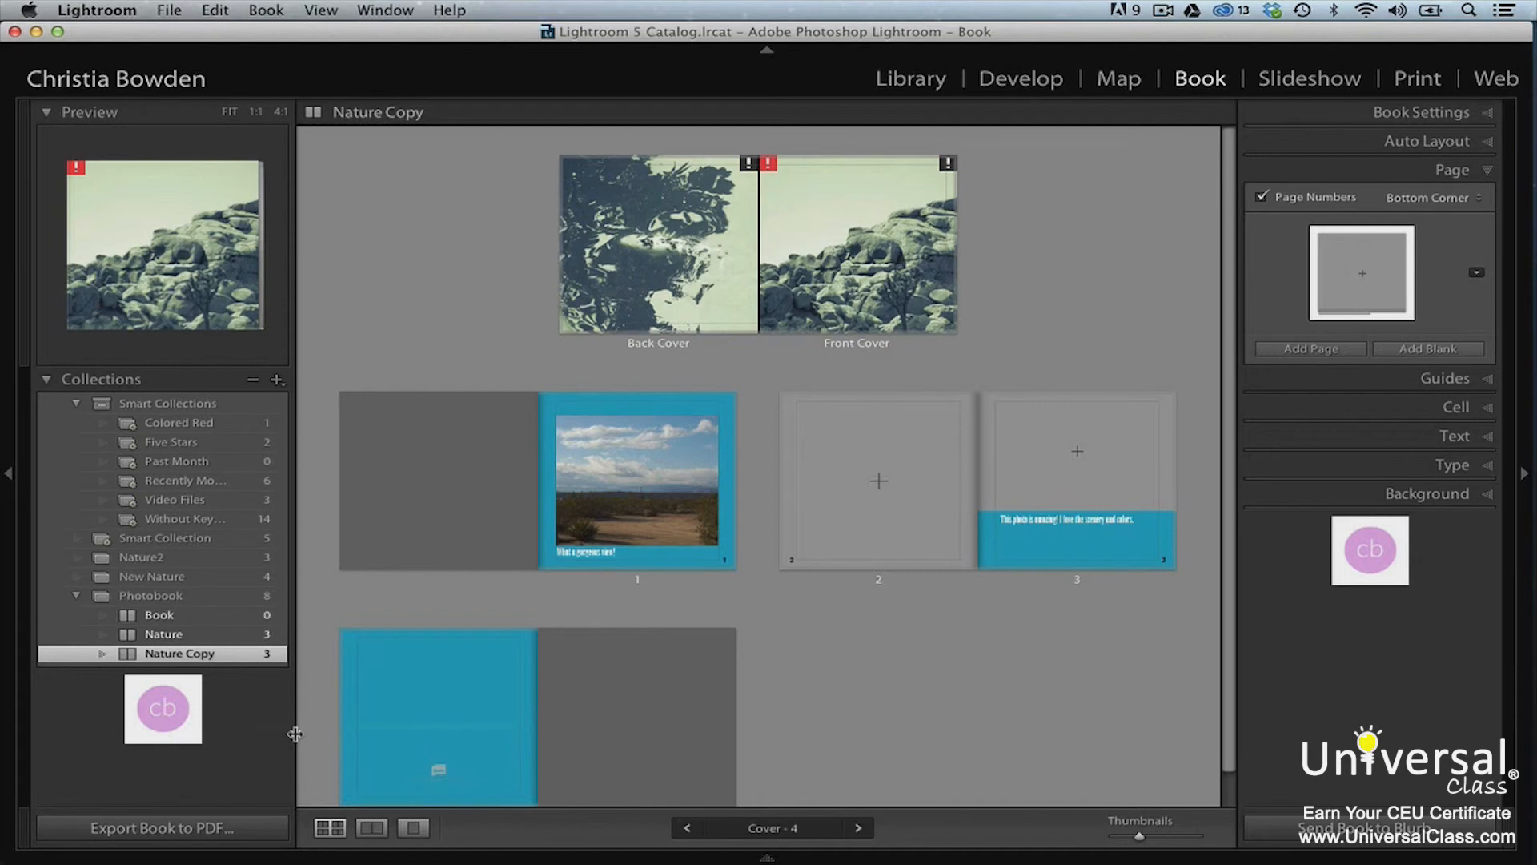
{"action": "left_click", "coordinate": [229, 637]}
{"action": "right_click", "coordinate": [230, 640]}
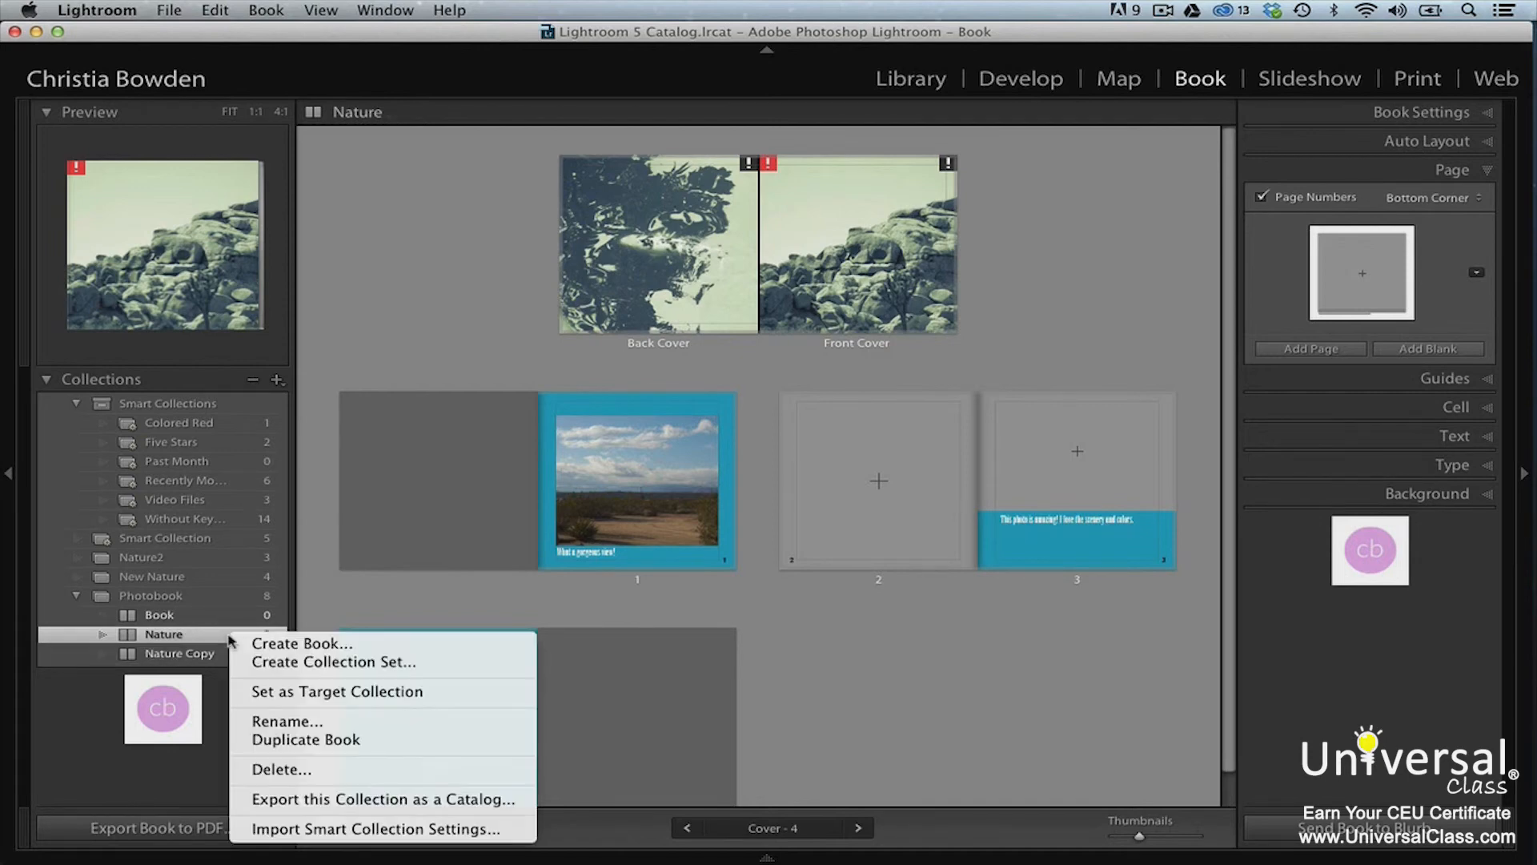
{"action": "left_click", "coordinate": [277, 769]}
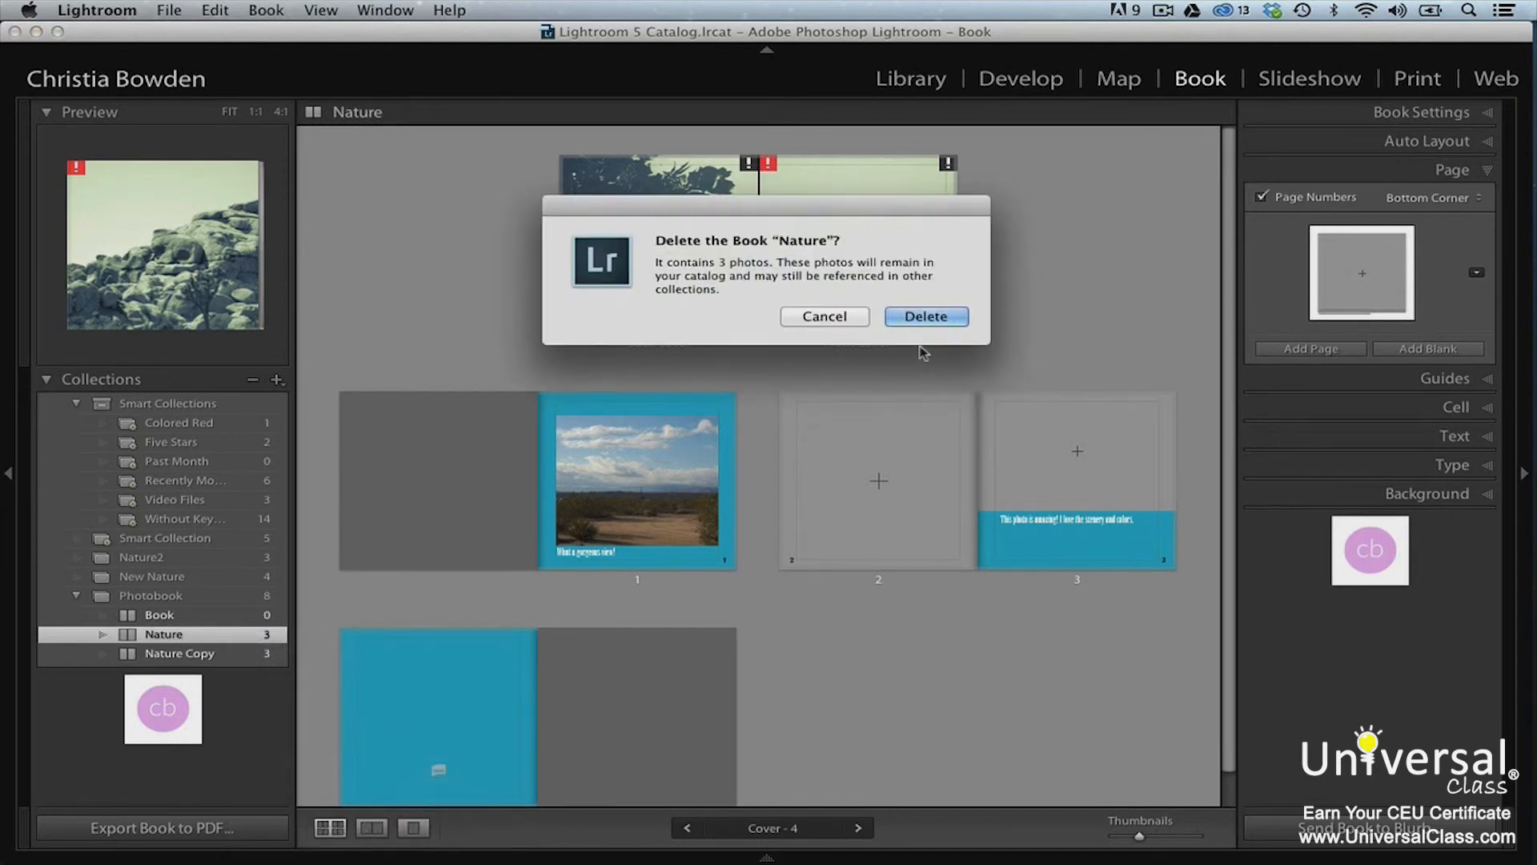
{"action": "left_click", "coordinate": [927, 316]}
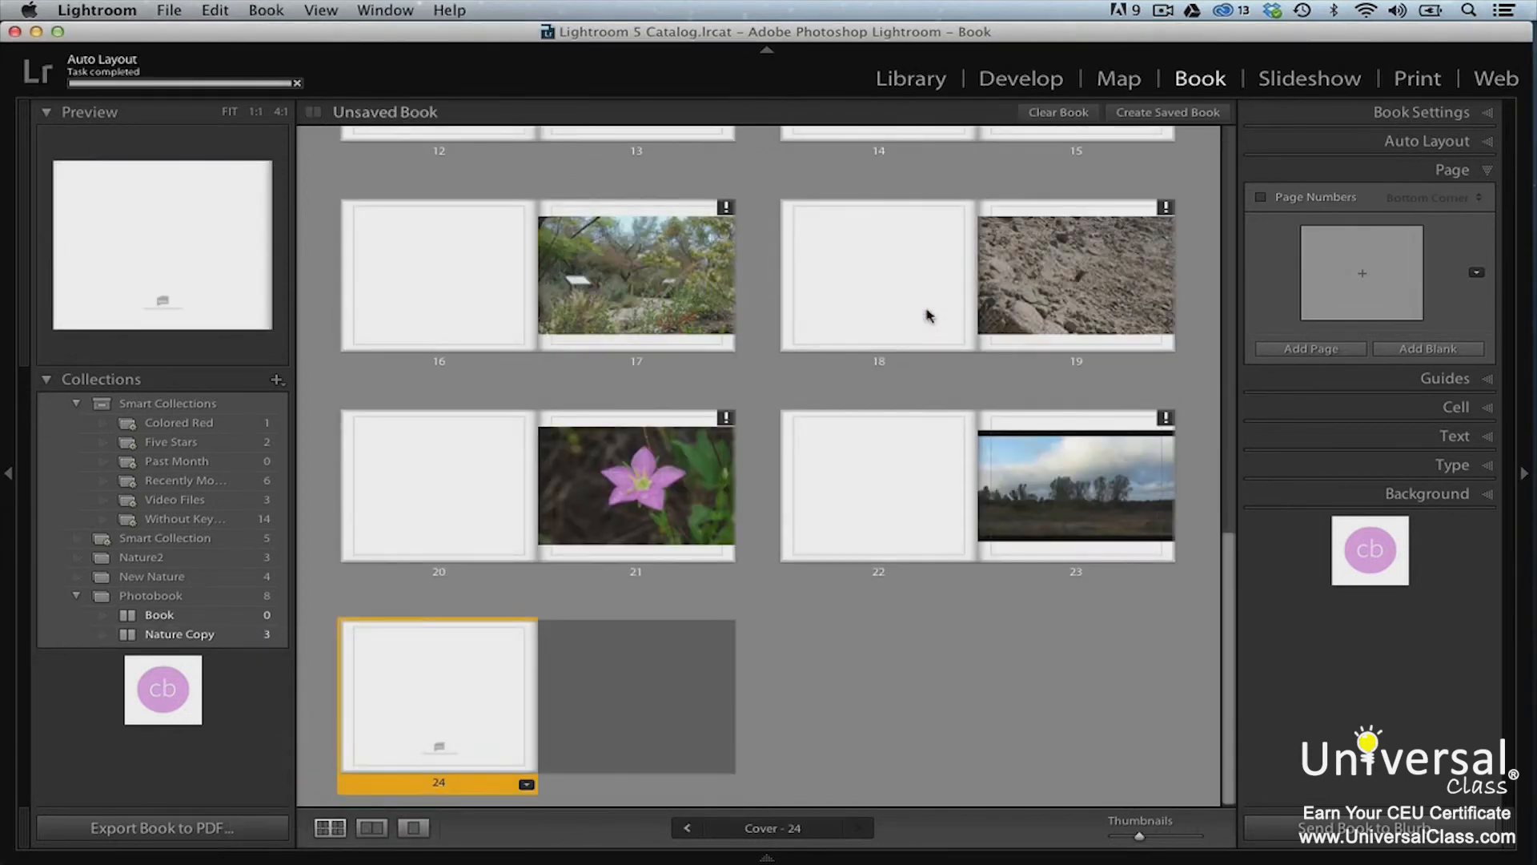
Rename the Nature Copy book in the Photobook collection as "Nature"
{"action": "right_click", "coordinate": [235, 637]}
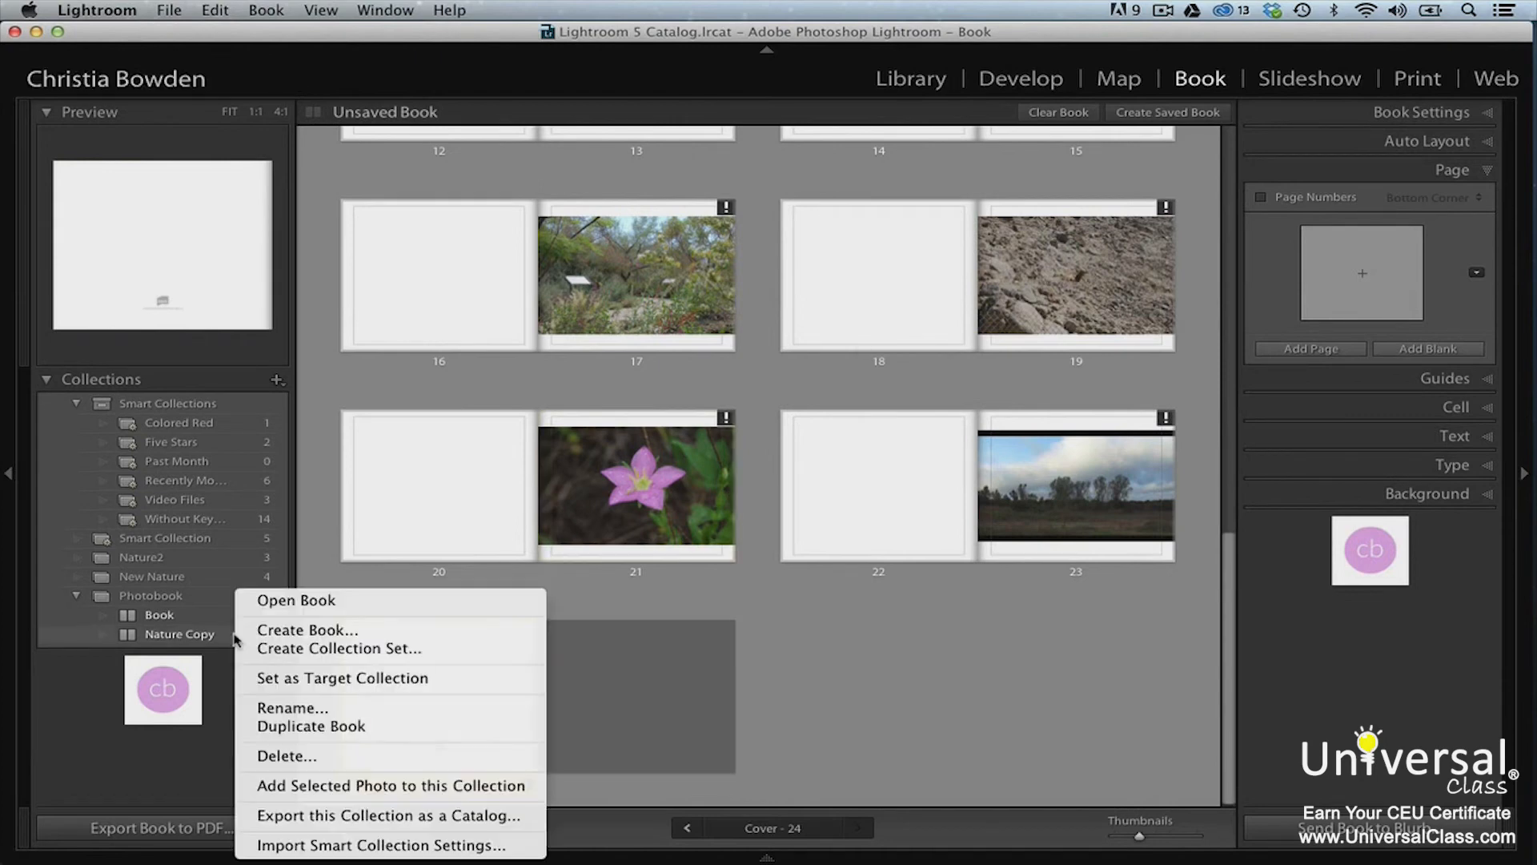
{"action": "left_click", "coordinate": [276, 707]}
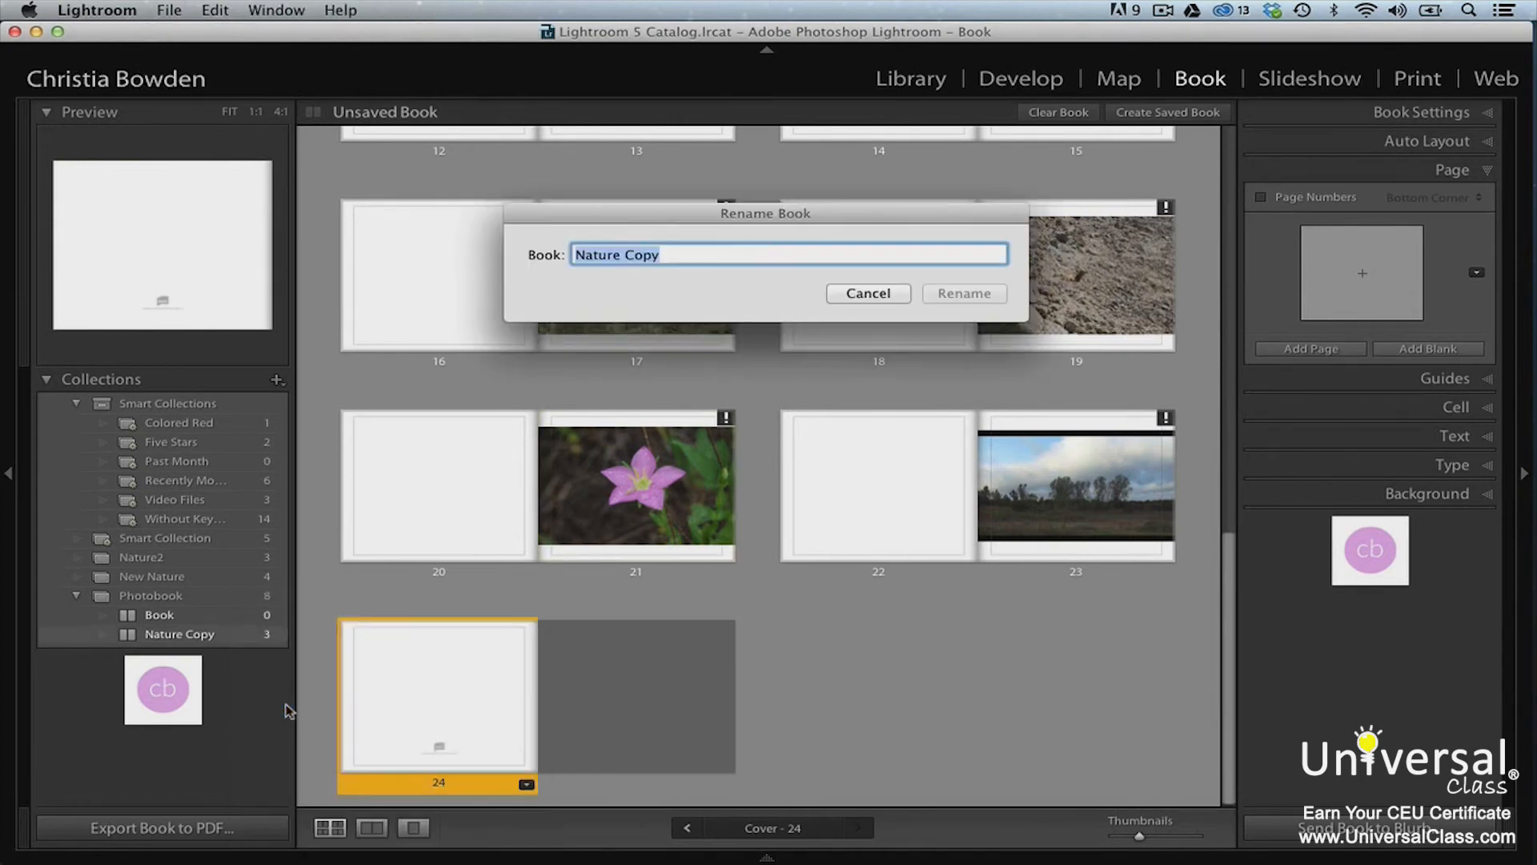
{"action": "left_click", "coordinate": [690, 255]}
{"action": "key", "text": "BackSpace"}
{"action": "key", "text": "BackSpace"}
{"action": "key", "text": "BackSpace"}
{"action": "key", "text": "BackSpace"}
{"action": "key", "text": "BackSpace"}
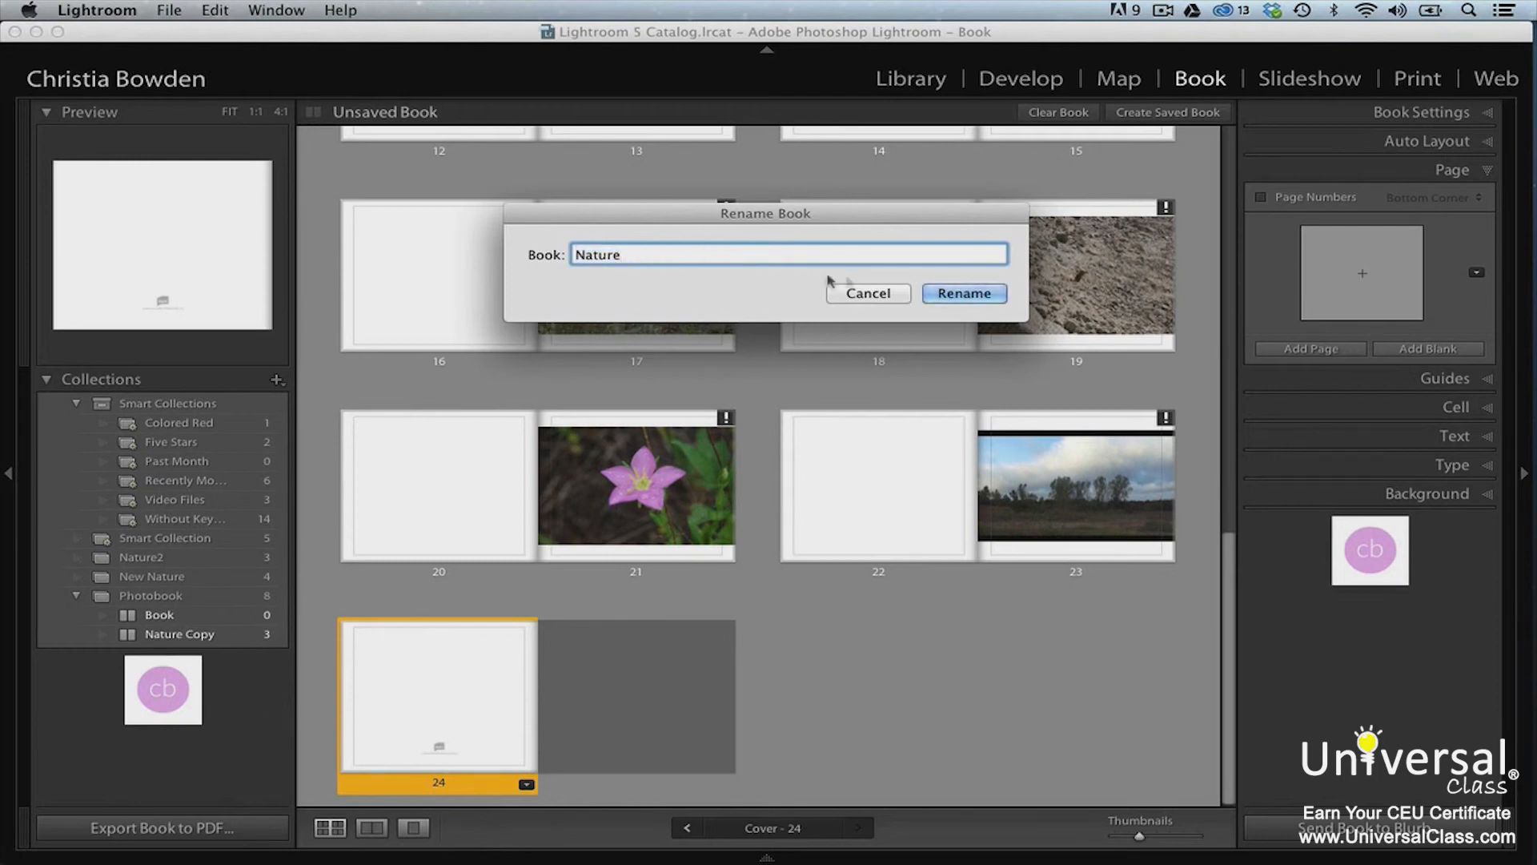
{"action": "left_click", "coordinate": [960, 293]}
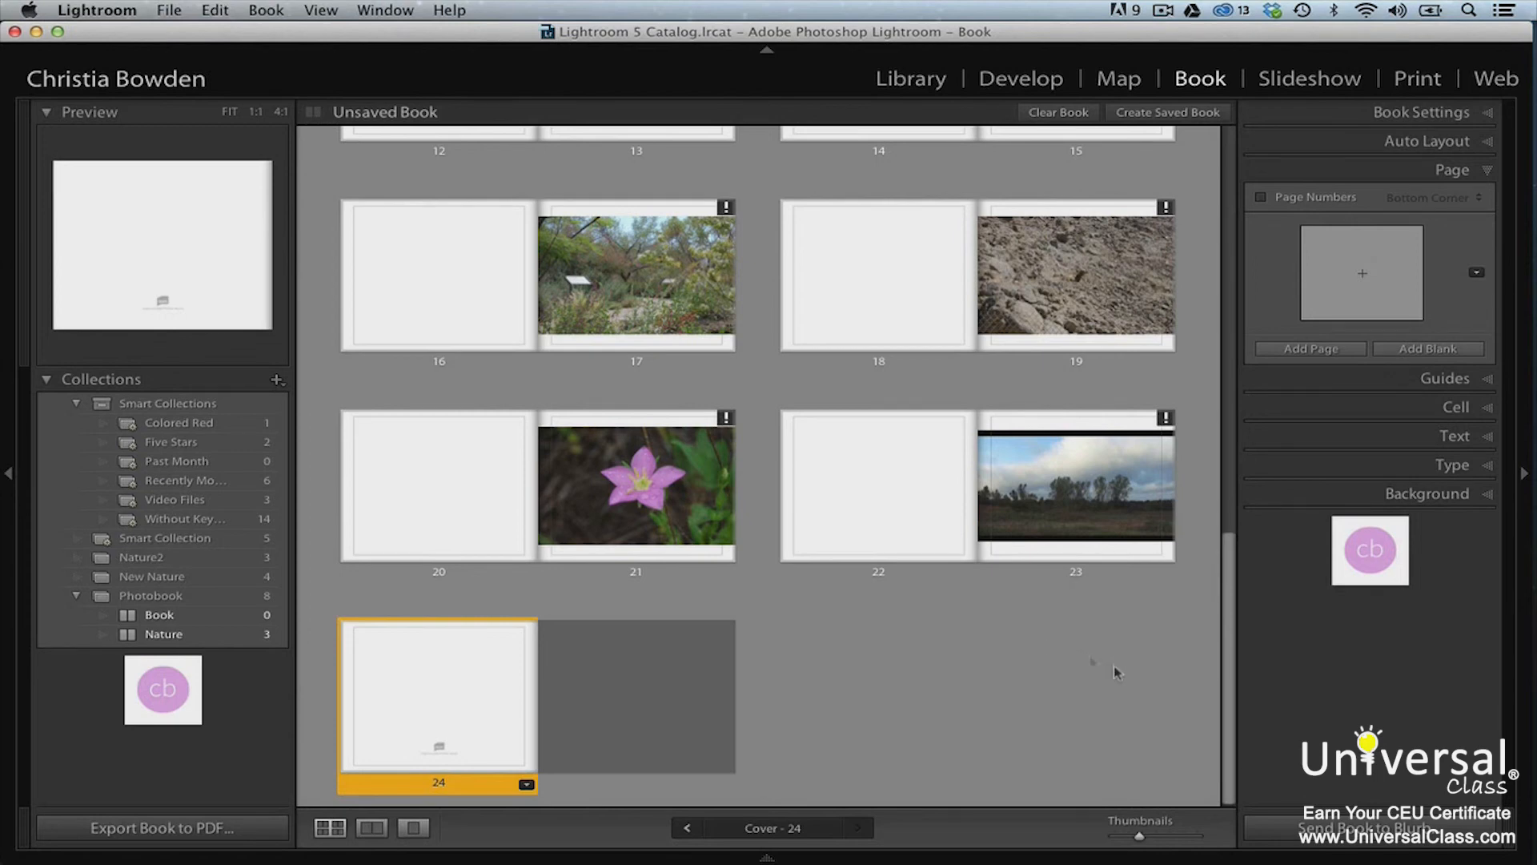
Start sending the book to Blurb and cancel the purchase at the sign-in stage
{"action": "left_click", "coordinate": [1369, 829]}
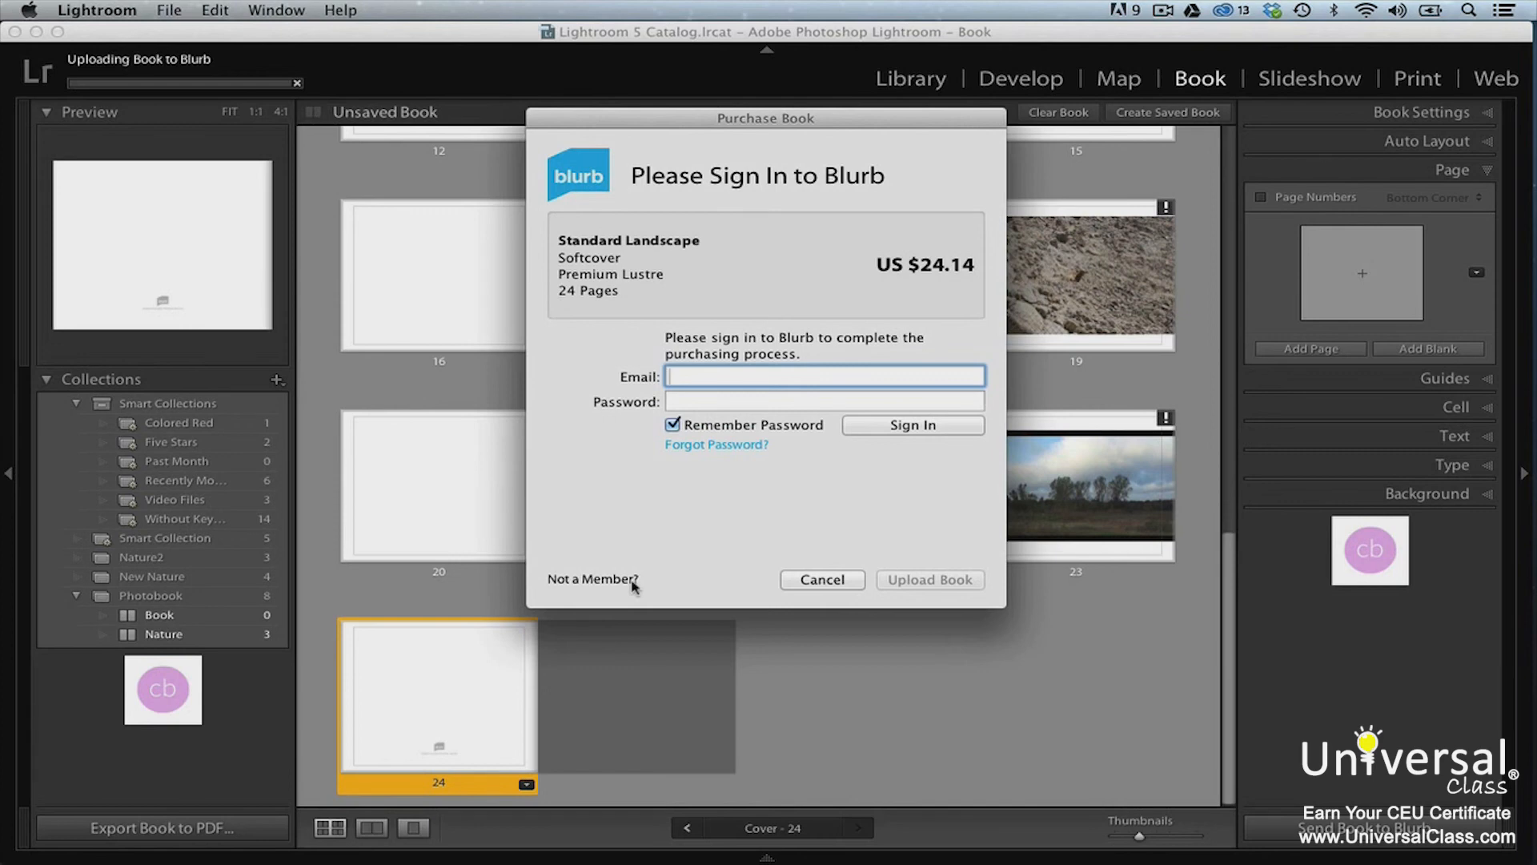
{"action": "left_click", "coordinate": [861, 580]}
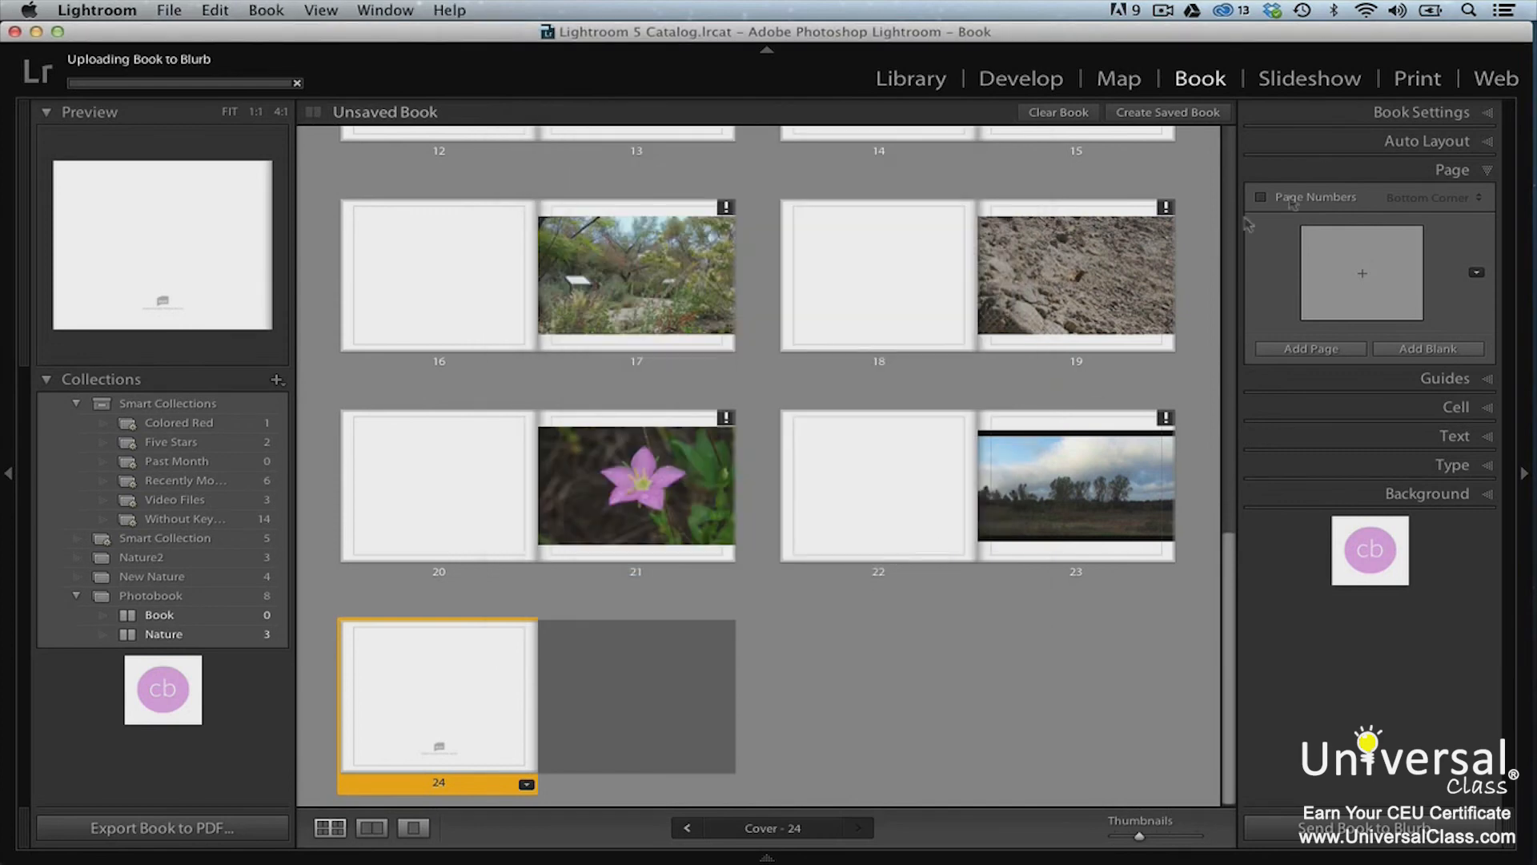
Set the book type to PDF in the book settings
{"action": "left_click", "coordinate": [1437, 116]}
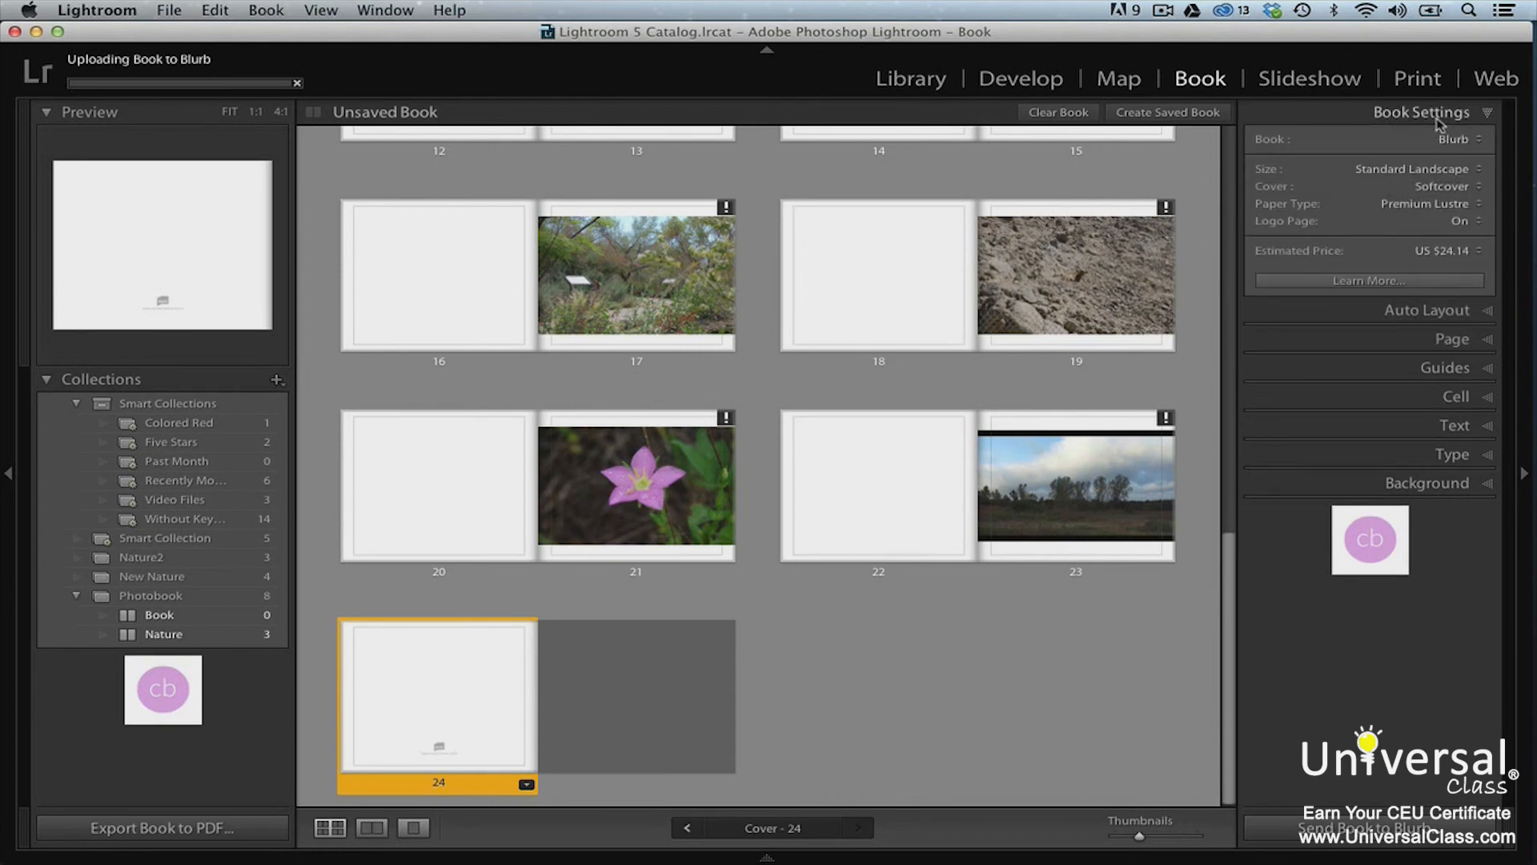
{"action": "left_click", "coordinate": [1471, 140]}
{"action": "left_click", "coordinate": [1473, 152]}
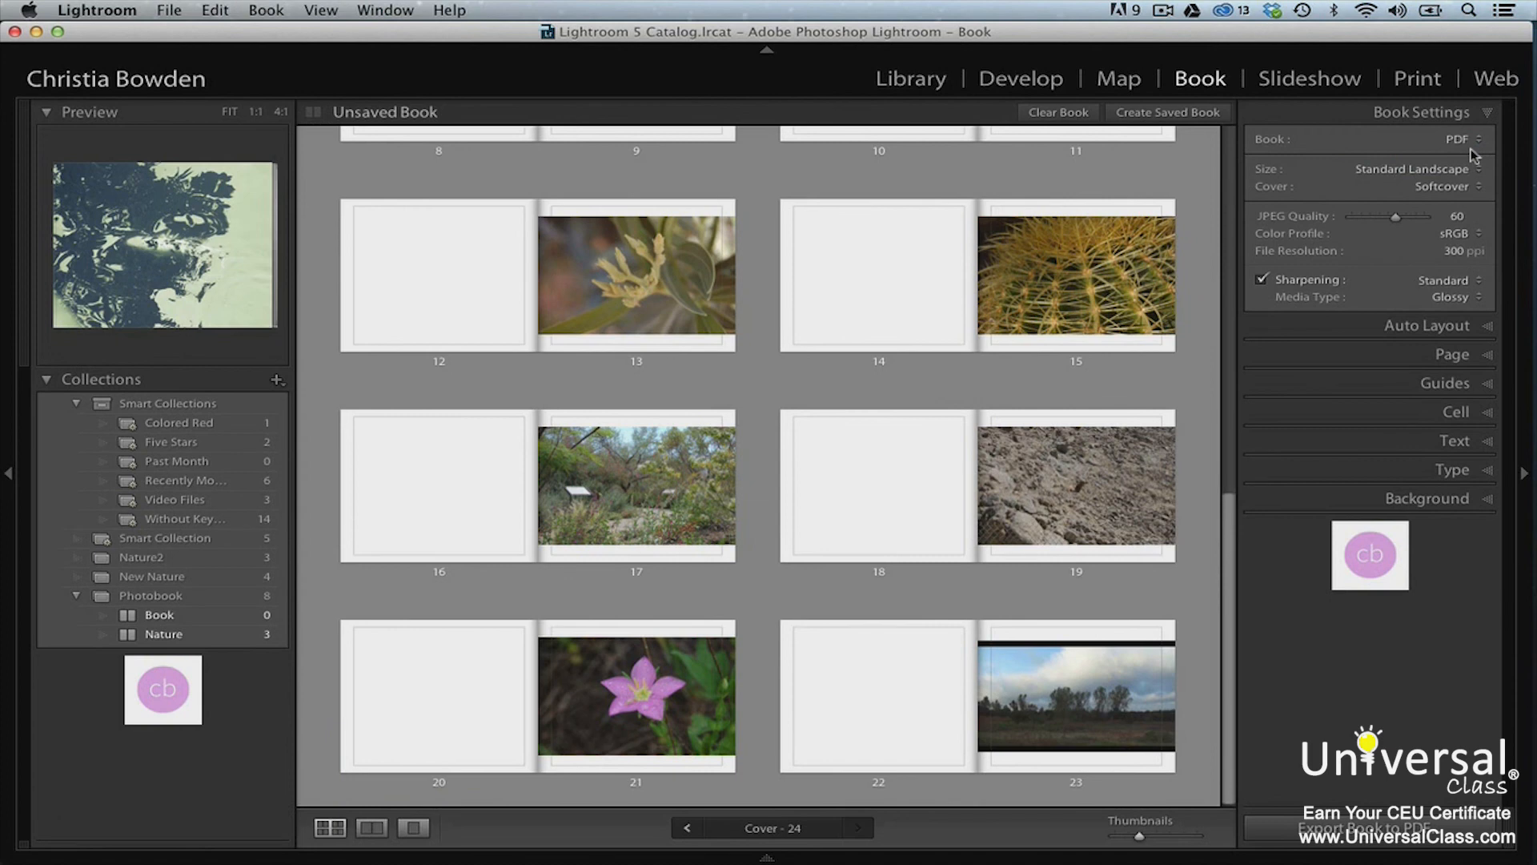
Export the book as a PDF named "NatureBook" in the Documents folder
{"action": "left_click", "coordinate": [1439, 826]}
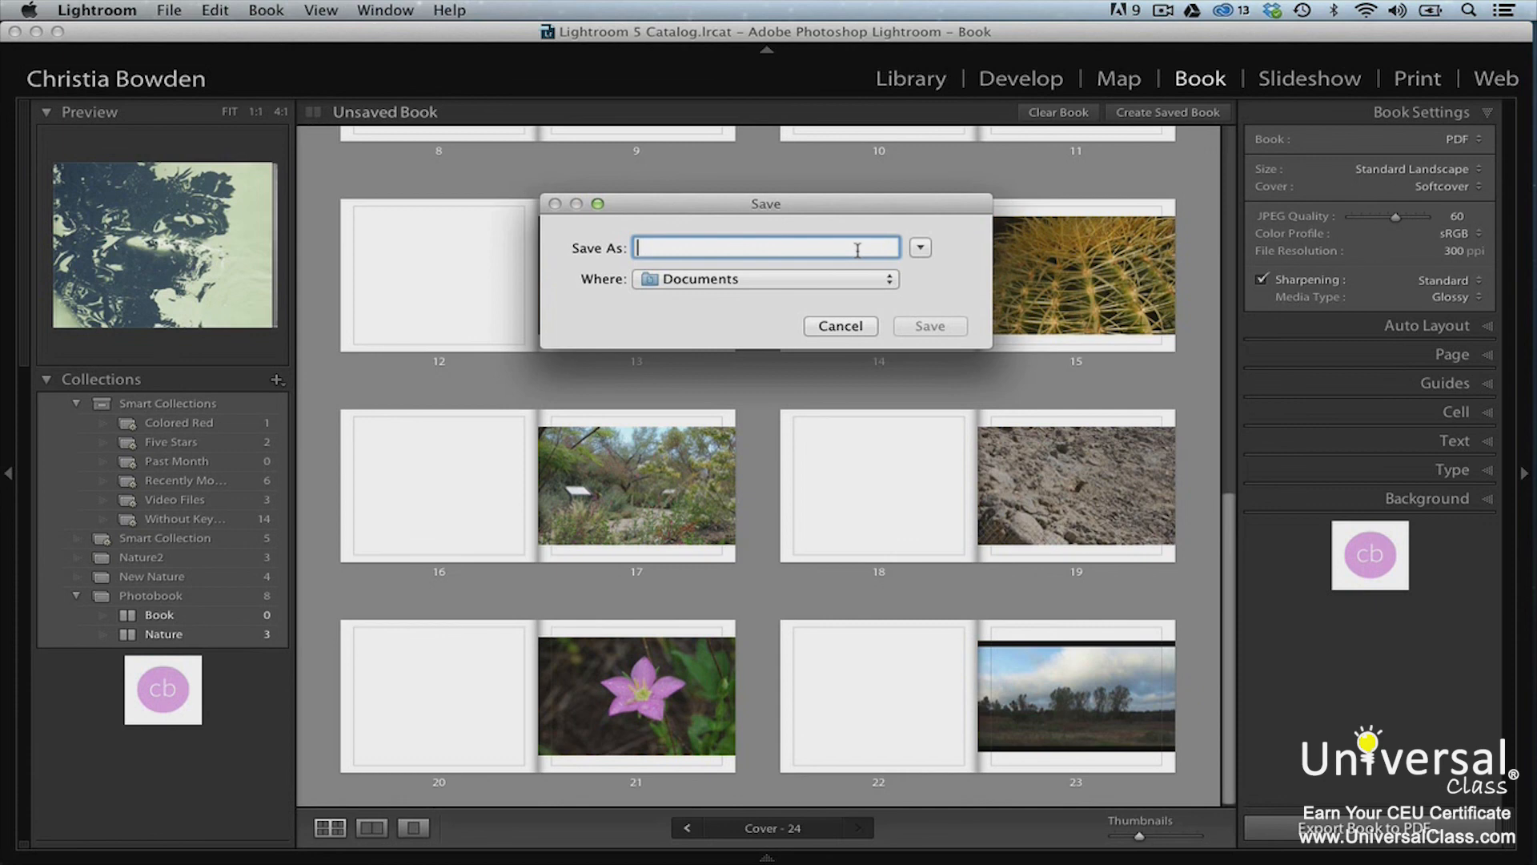
{"action": "type", "text": "Nature"}
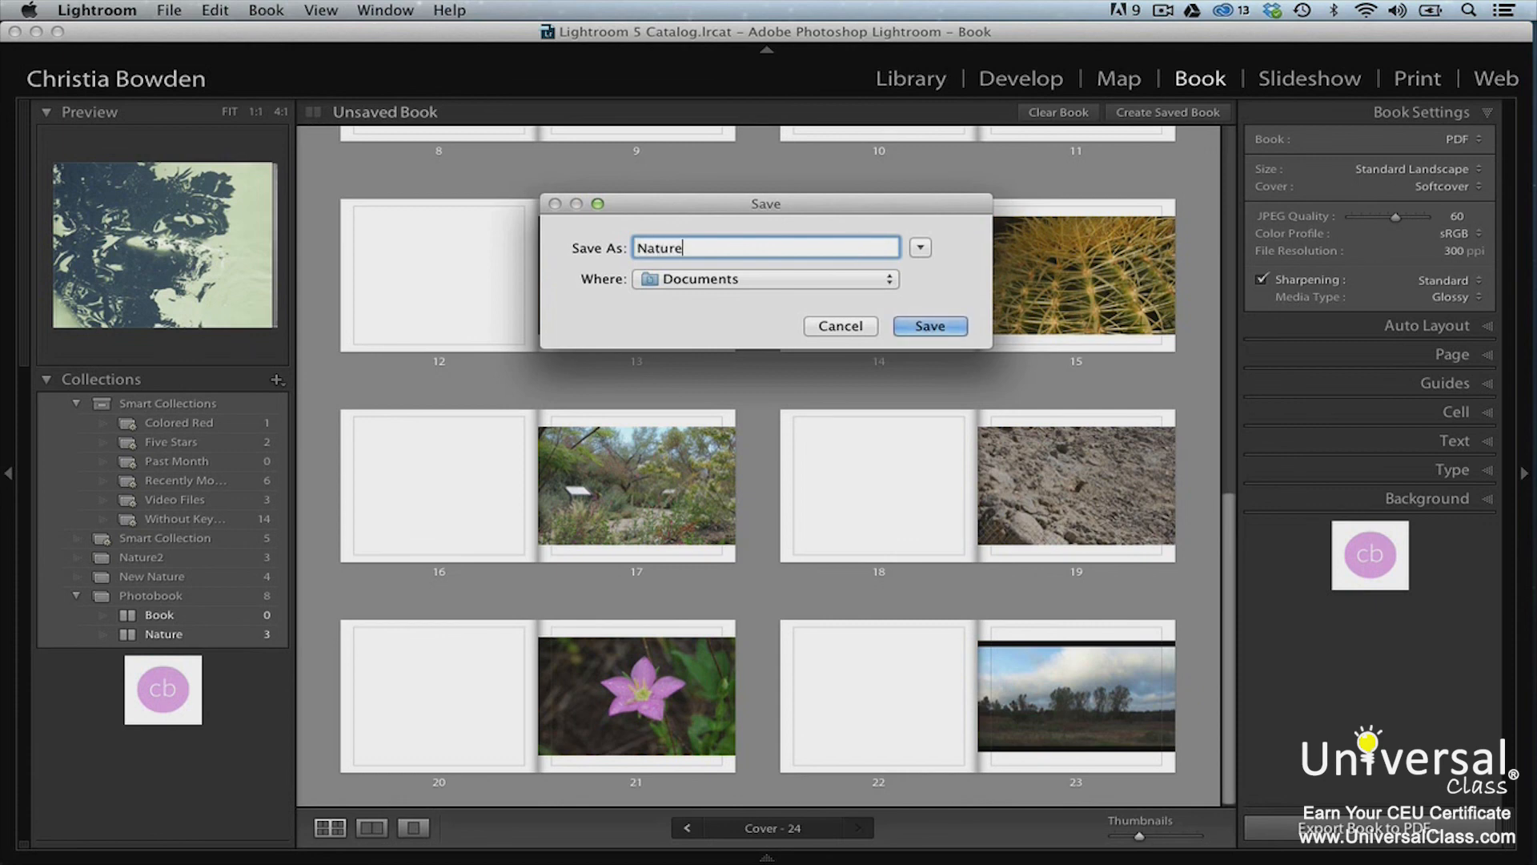
{"action": "type", "text": "Book"}
{"action": "left_click", "coordinate": [941, 327]}
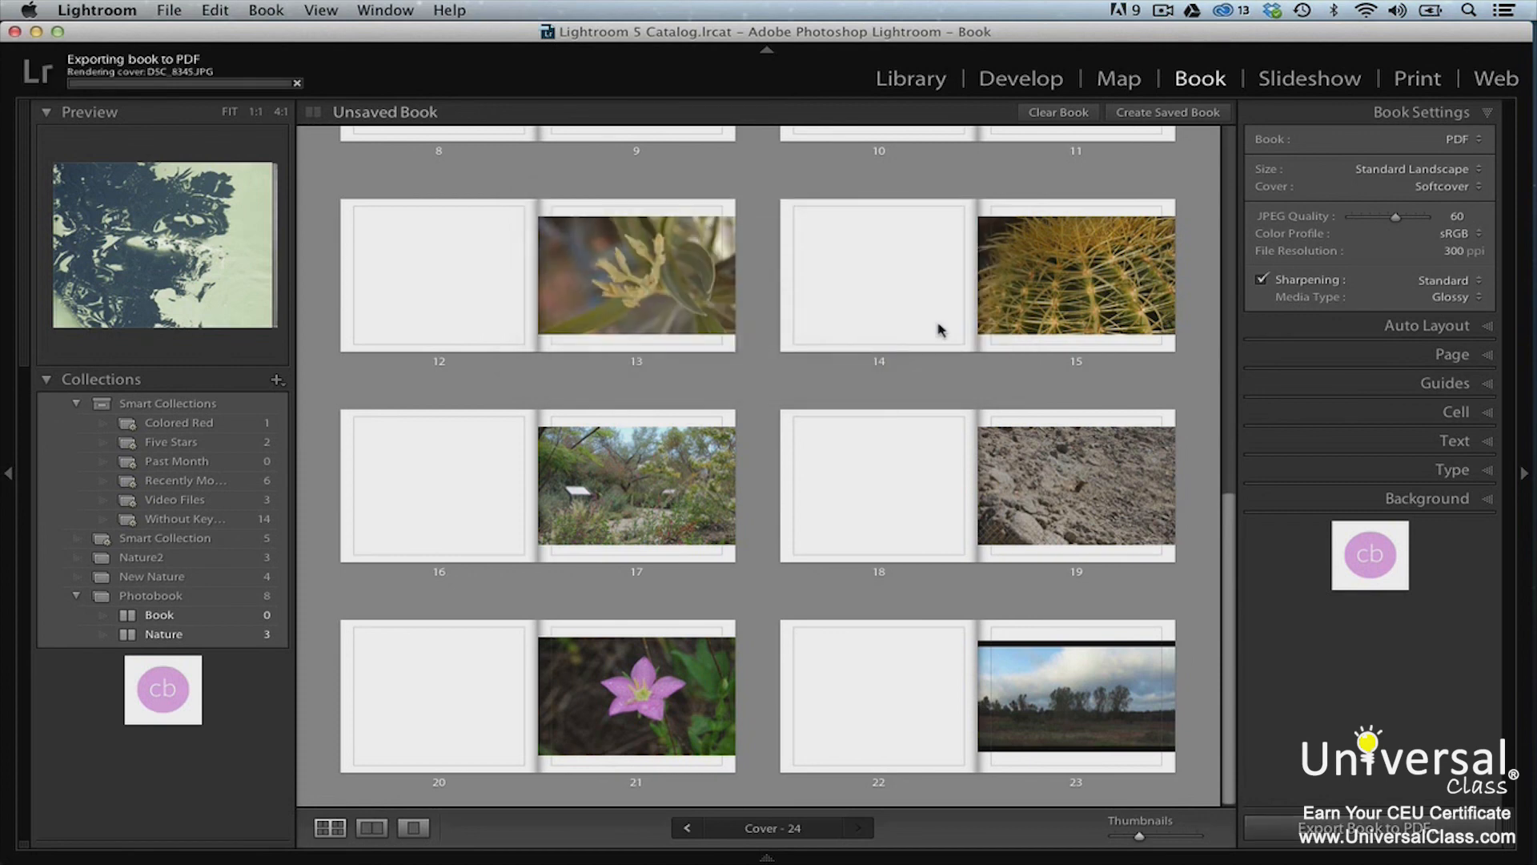